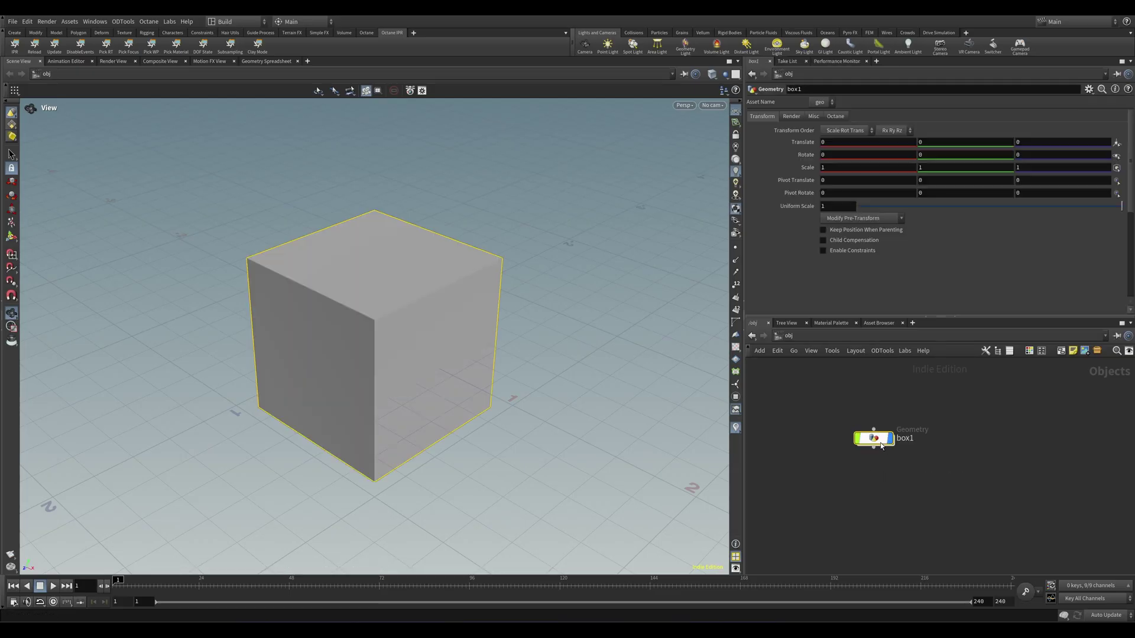
- Enter the box1 object and move its box away from the origin to a center of about 1.27, 1.18, -2.24
double_click(878, 442)
left_click_drag(378, 342, 507, 297)
key("Return")
- Add a Transform node below box1 and display it
key("Tab")
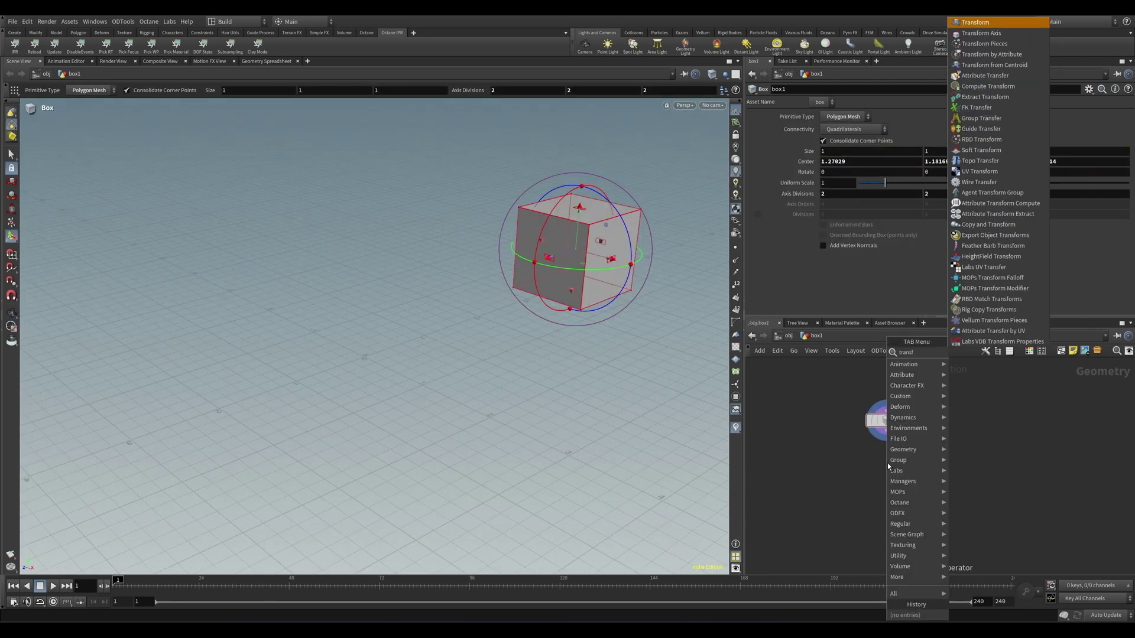
key("Escape")
left_click(888, 467)
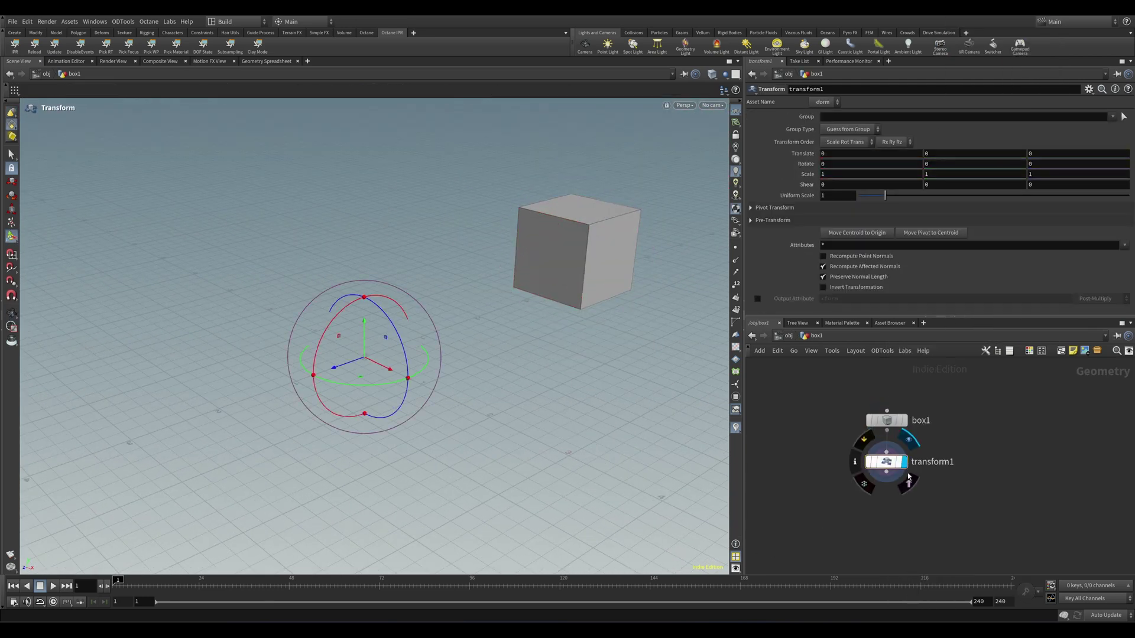
left_click_drag(388, 389, 337, 314)
key("ctrl+z")
key("ctrl+z")
key("ctrl+z")
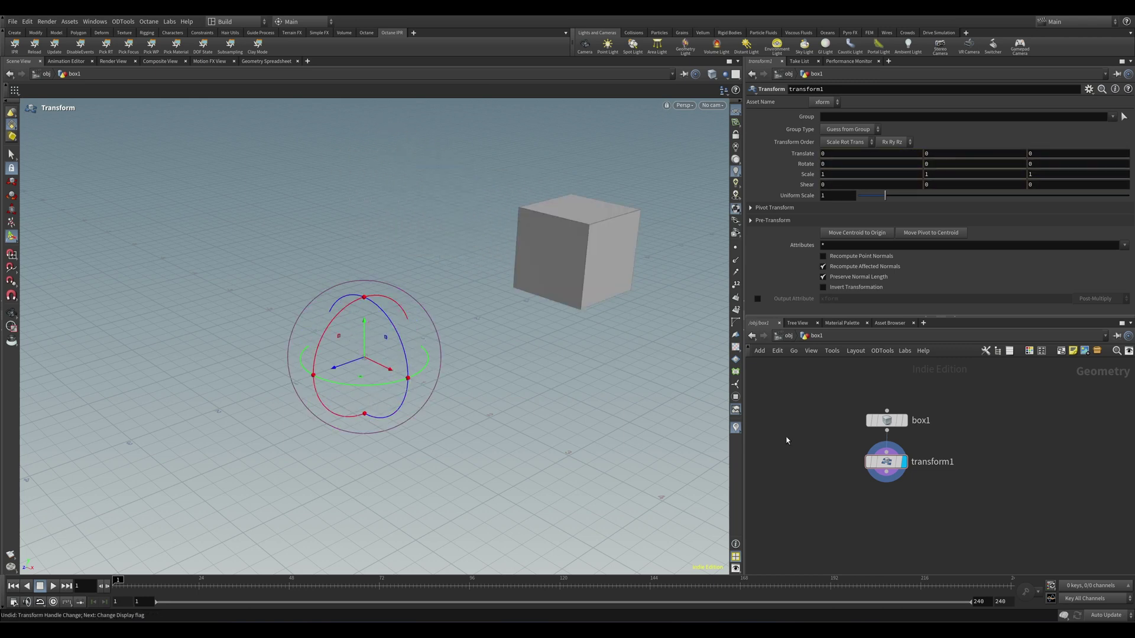
- Set transform1's Pivot Translate to $CEX, $CEY and $CEZ, and try out its handle around the new pivot
left_click(753, 208)
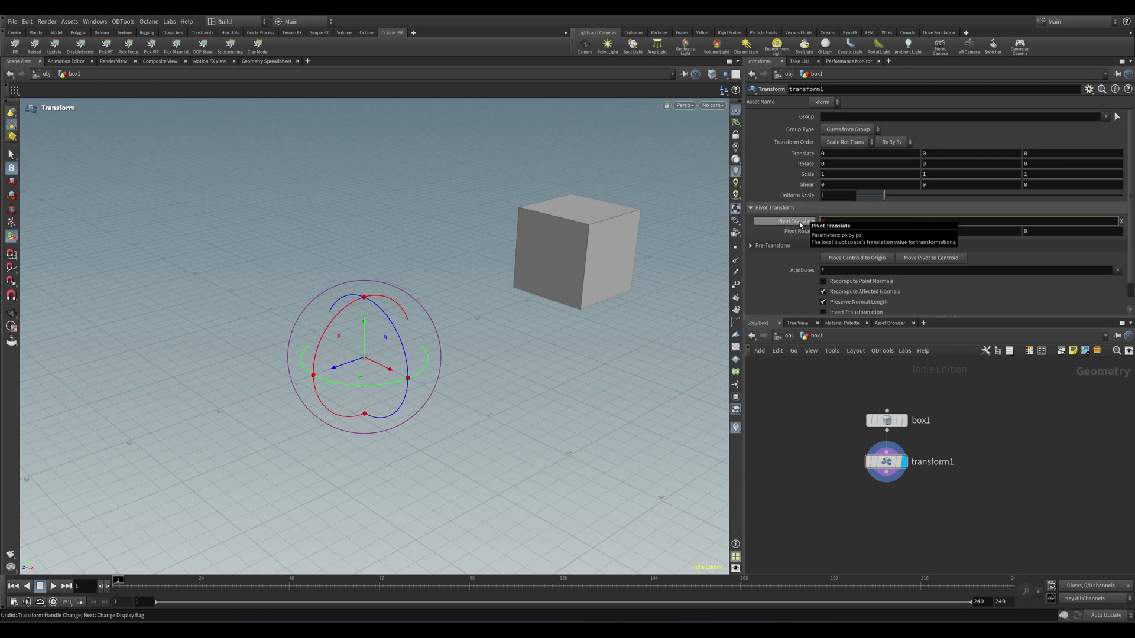
type("CEX")
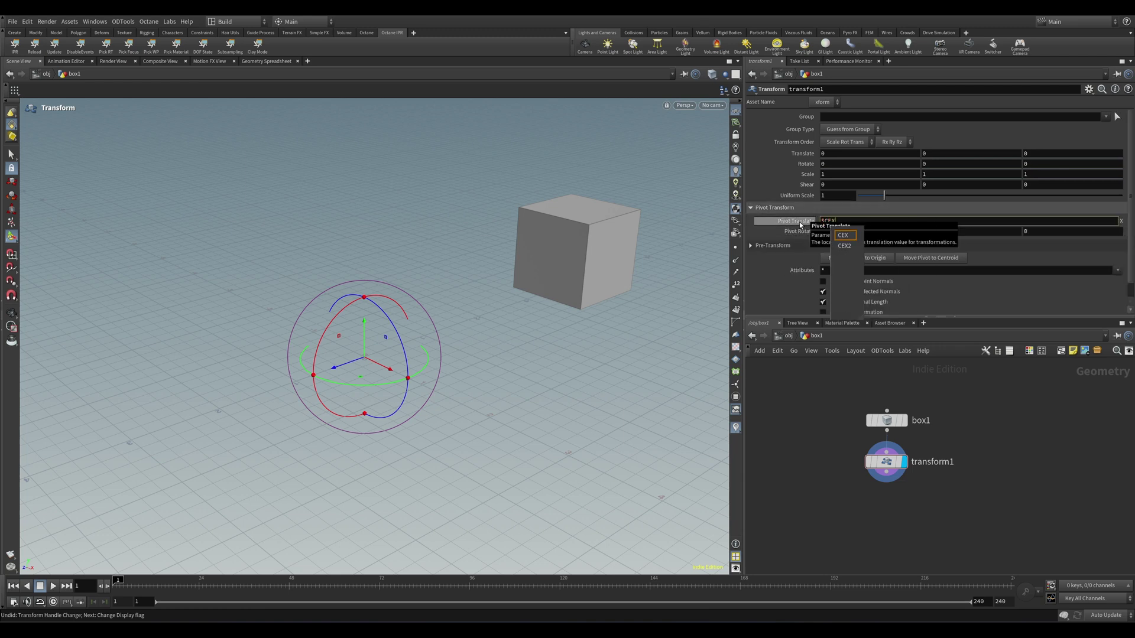
key("Tab")
type("$CEY")
key("Tab")
type("$CEZ")
key("Return")
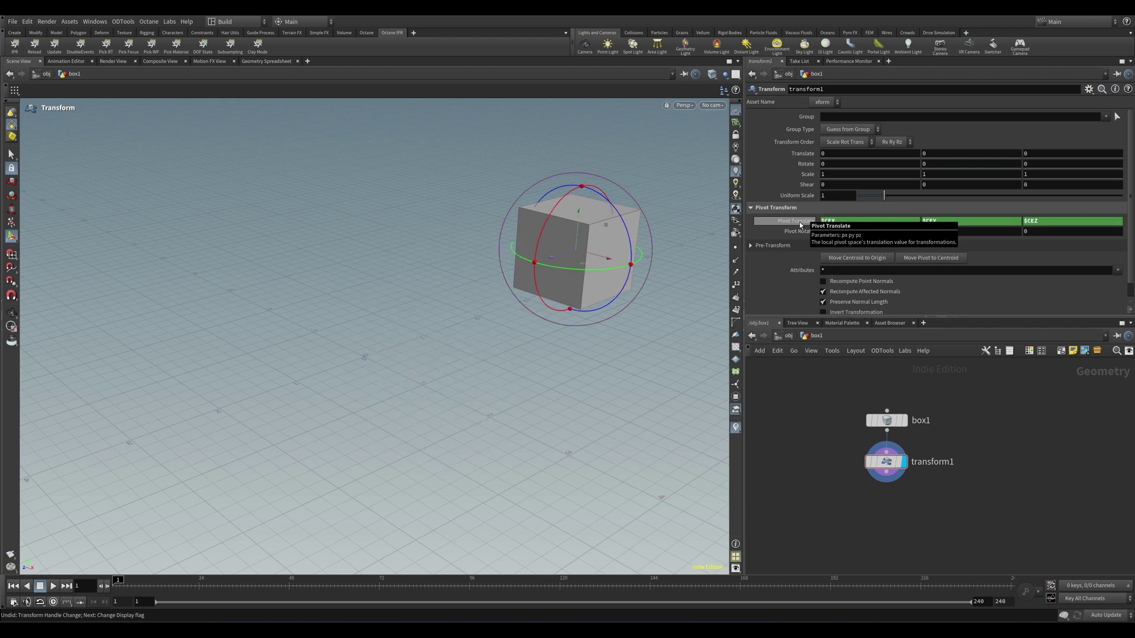
left_click_drag(601, 270, 553, 258)
left_click_drag(563, 195, 574, 253)
- Rotate the box in box1 to 67 degrees in X and about 51.3 degrees in Y
left_click(887, 420)
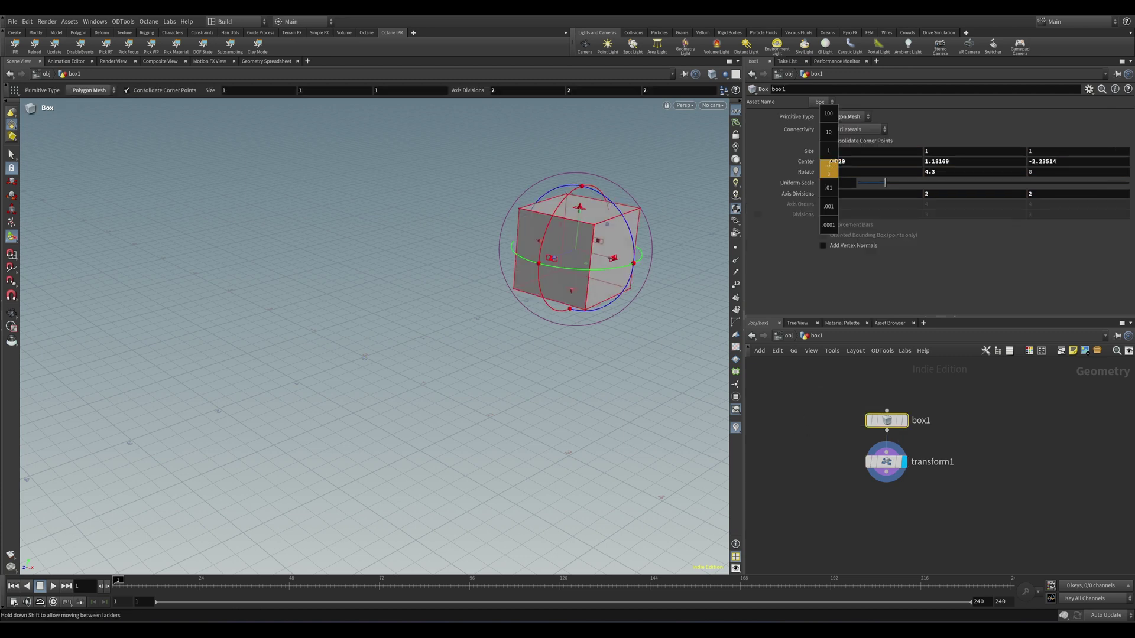
middle_click_drag(844, 150, 956, 188)
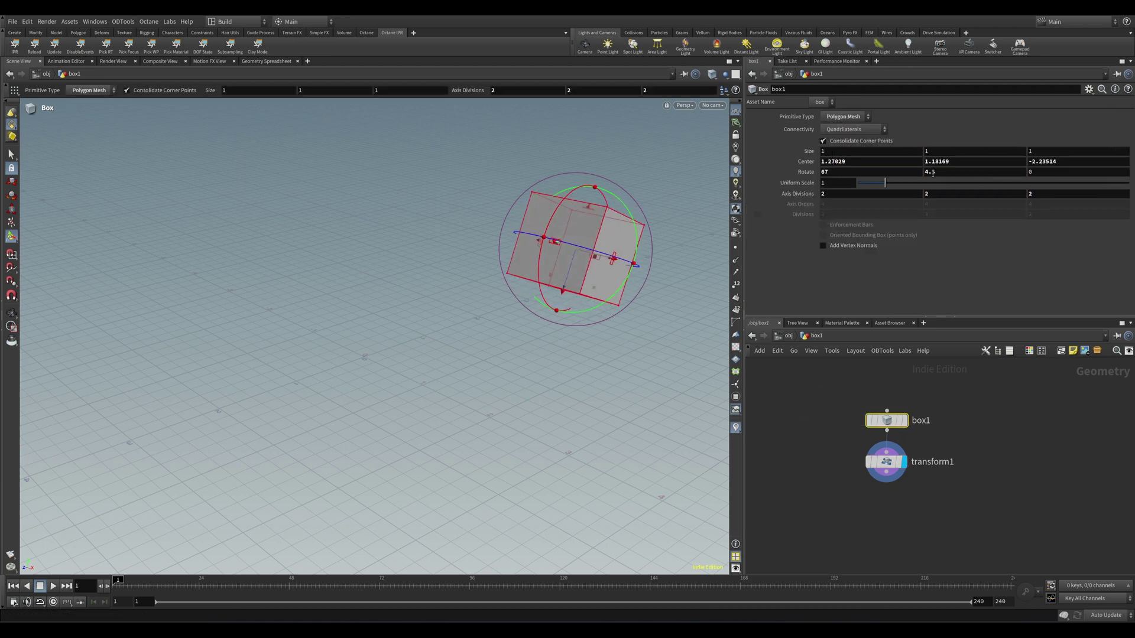
middle_click_drag(930, 152, 946, 153)
- Examine transform1's pivot handle against the rotated box from several angles
left_click(886, 462)
left_click_drag(532, 355, 538, 446)
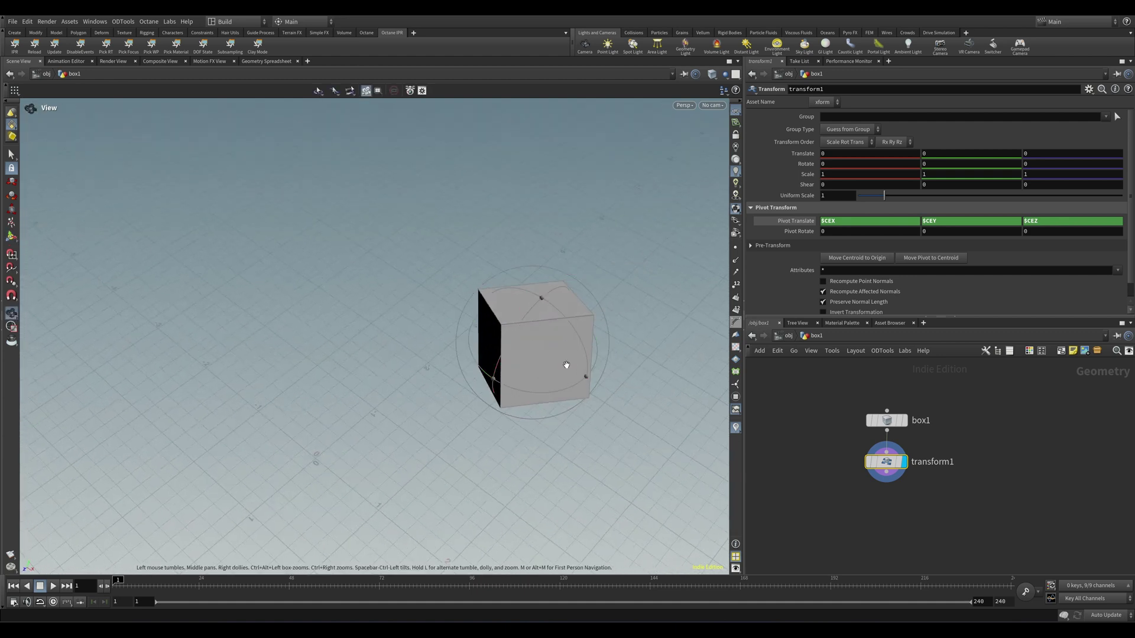
left_click_drag(567, 370, 578, 477)
key("Return")
key("Escape")
left_click_drag(601, 436, 594, 310)
key("Return")
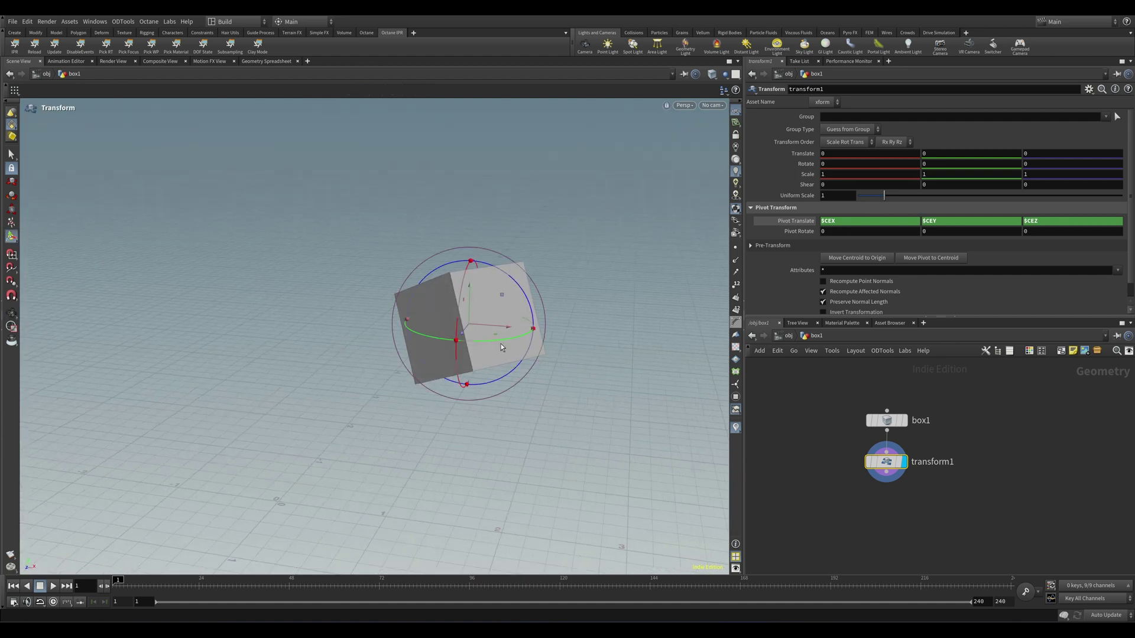
left_click_drag(508, 342, 505, 393)
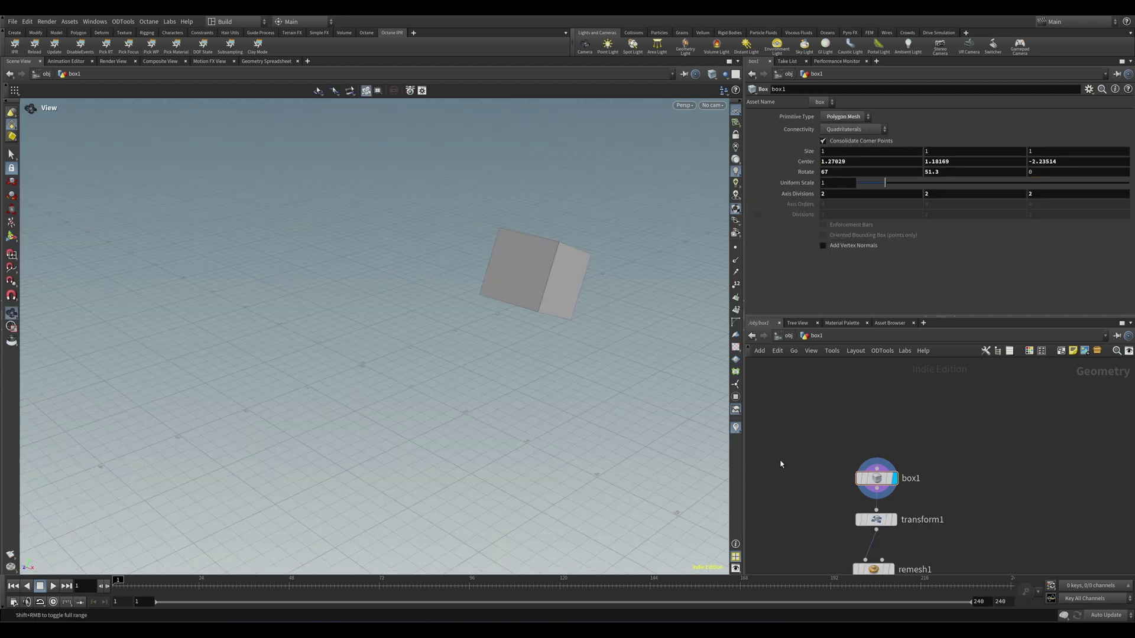
- Review the node chain by displaying transform1, mountain1 and transform2 in turn, checking their translate expressions and geometry
middle_click_drag(826, 483, 858, 398)
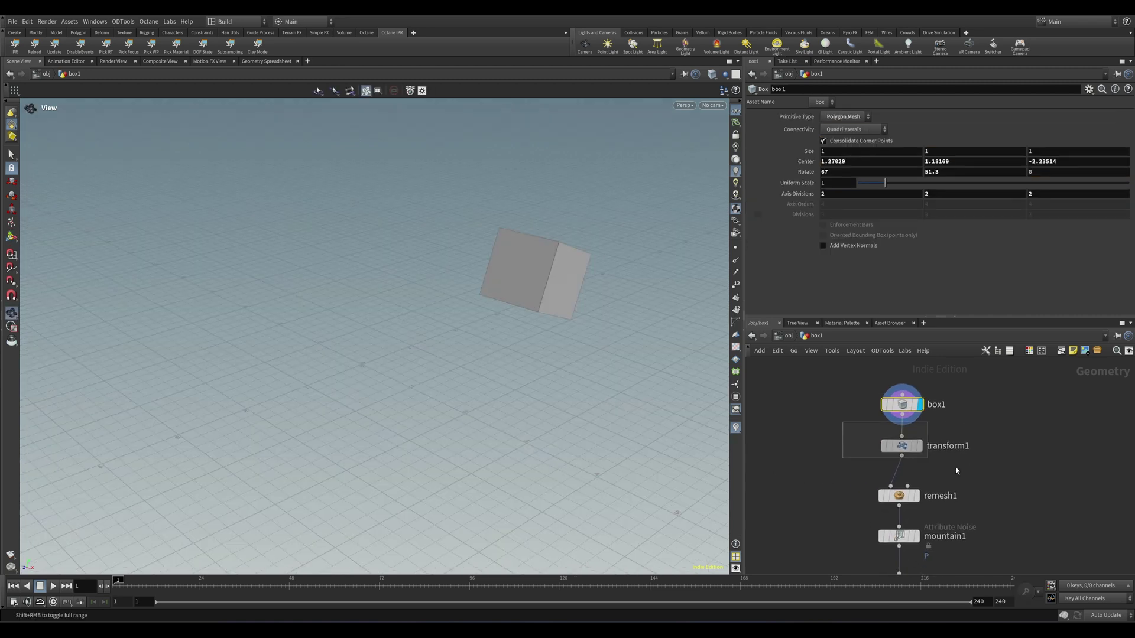
left_click(919, 447)
left_click(921, 447)
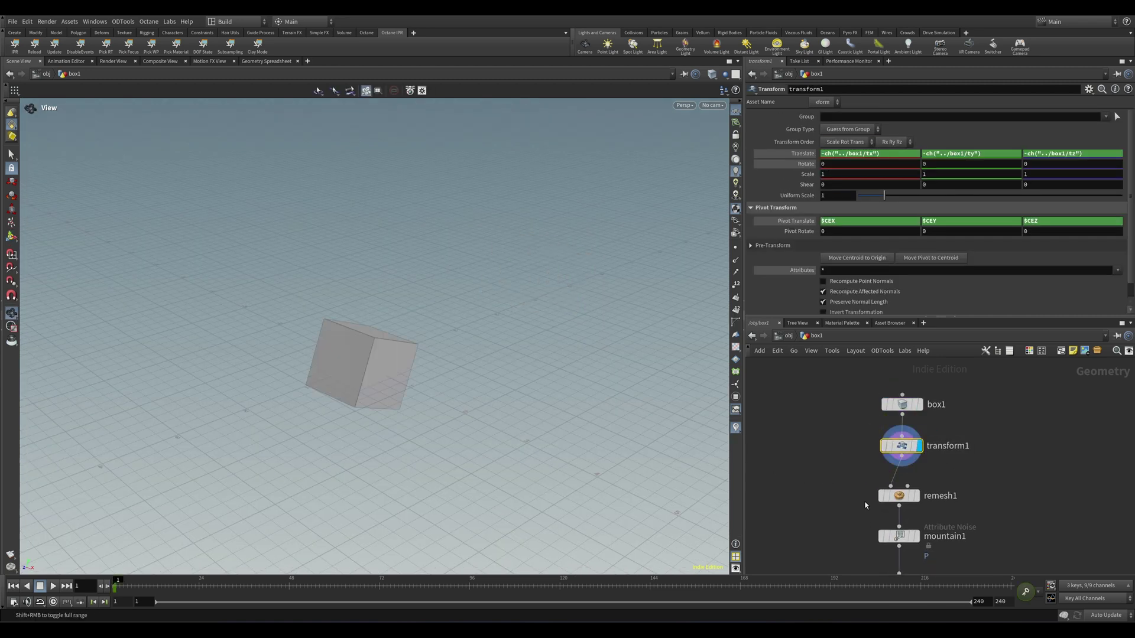
middle_click_drag(865, 506, 907, 470)
left_click(930, 485)
left_click(911, 483)
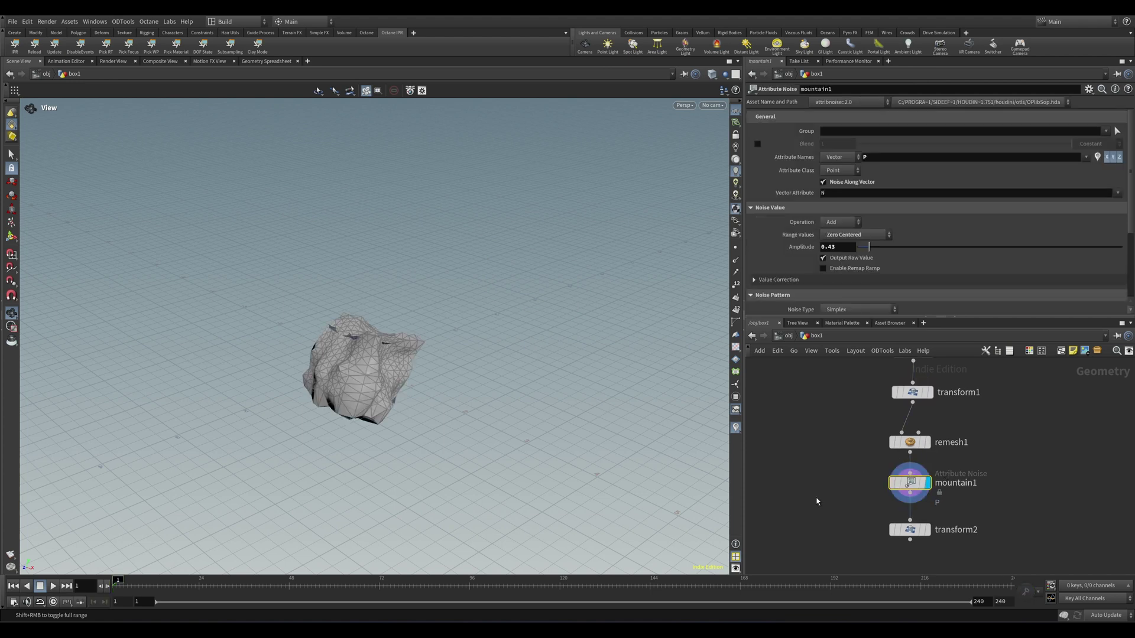
middle_click_drag(819, 511, 856, 489)
left_click(932, 504)
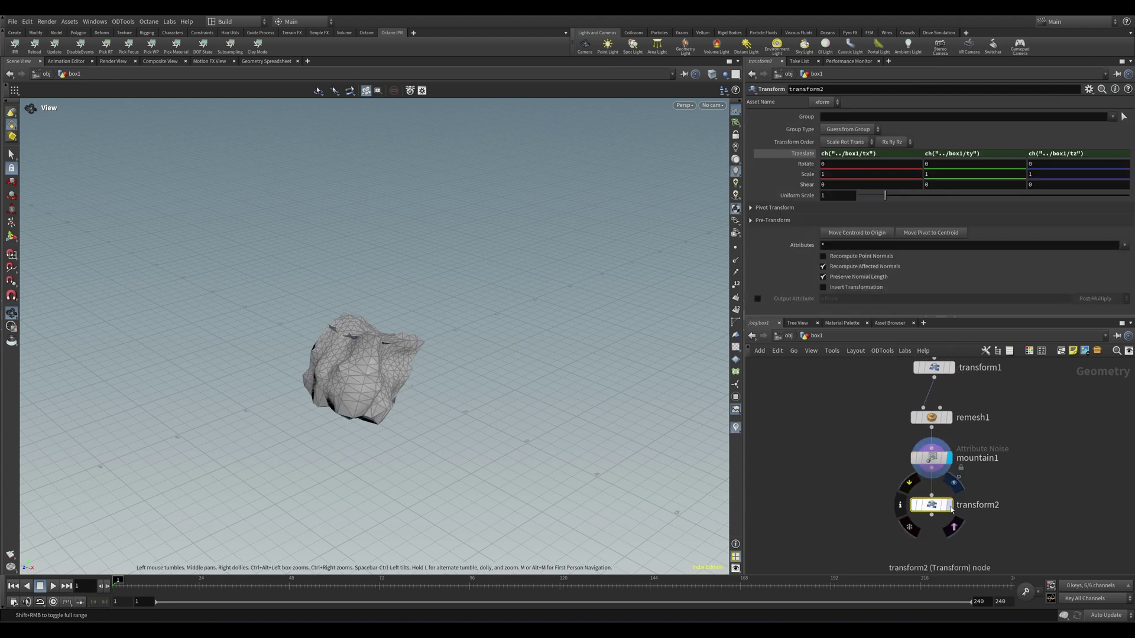
left_click(948, 505)
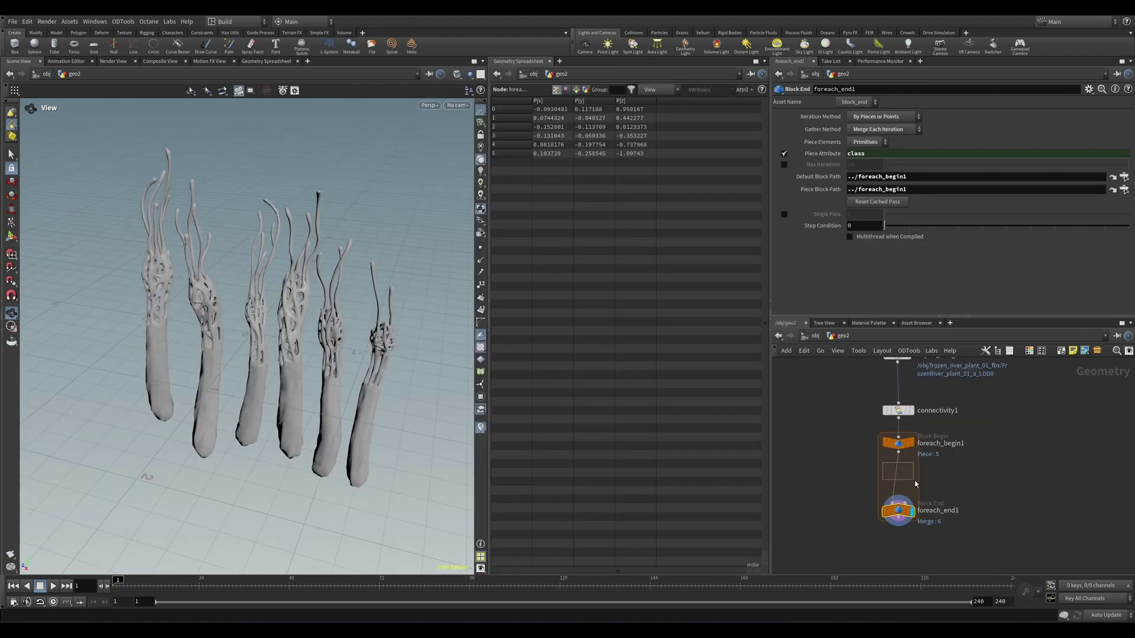
- Insert a Match Size node between foreach_begin1 and foreach_end1
key("Tab")
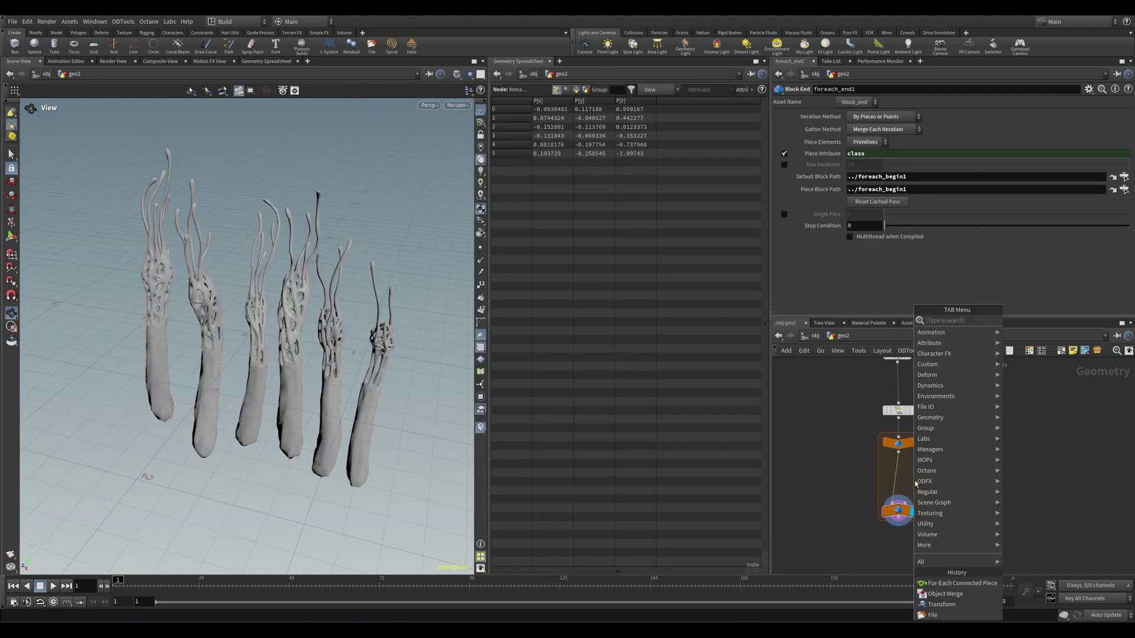
type("matchsi")
key("Return")
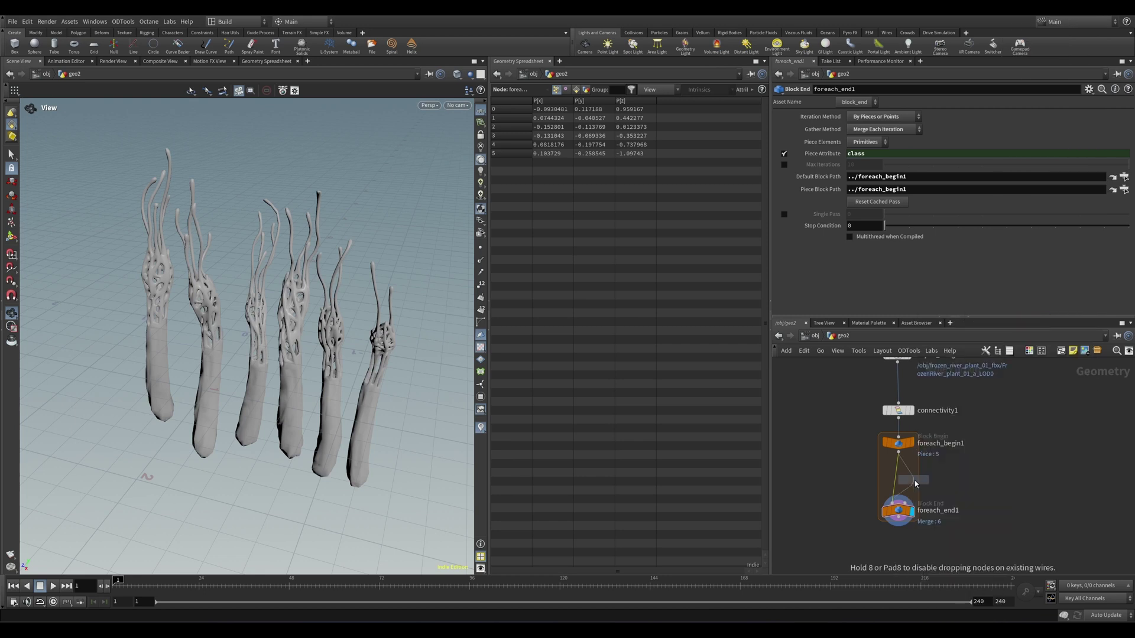
left_click(896, 476)
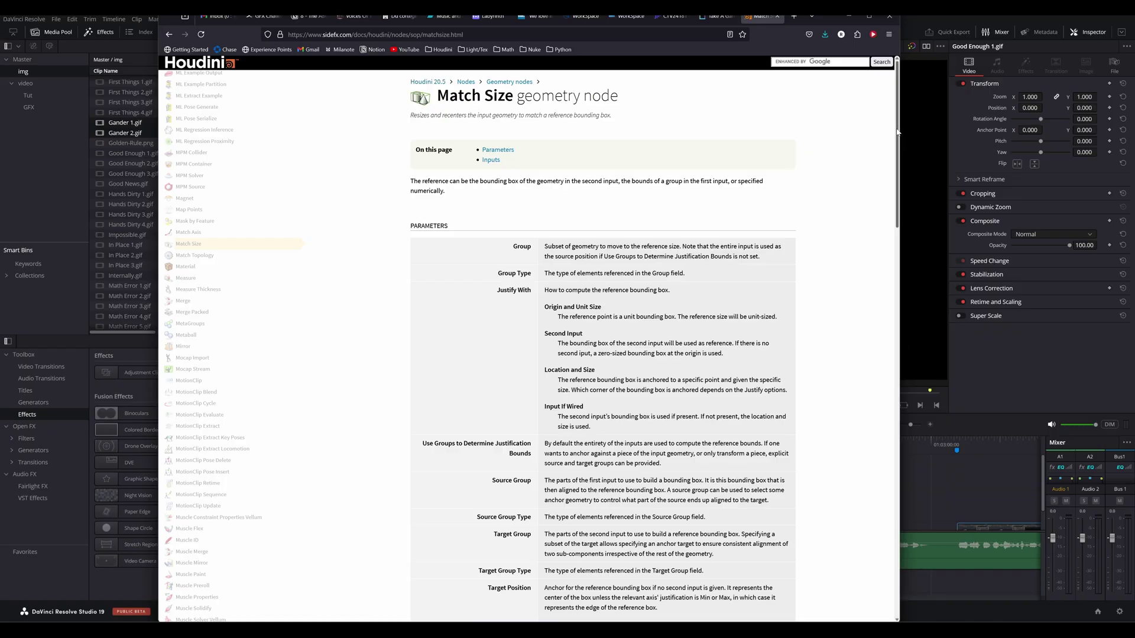
- Read the parameter descriptions on the Match Size documentation page in the web browser
left_click_drag(896, 131, 896, 168)
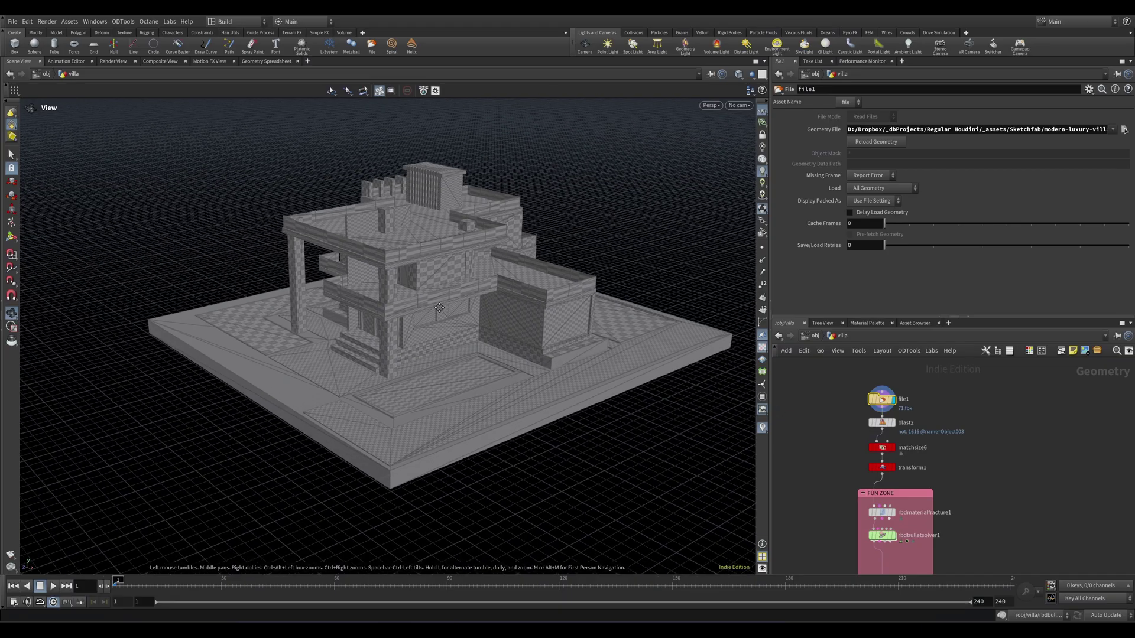
- Examine the imported villa model from different sides, including the walls of its low side wing
scroll(435, 317, "down", 5)
scroll(423, 312, "up", 5)
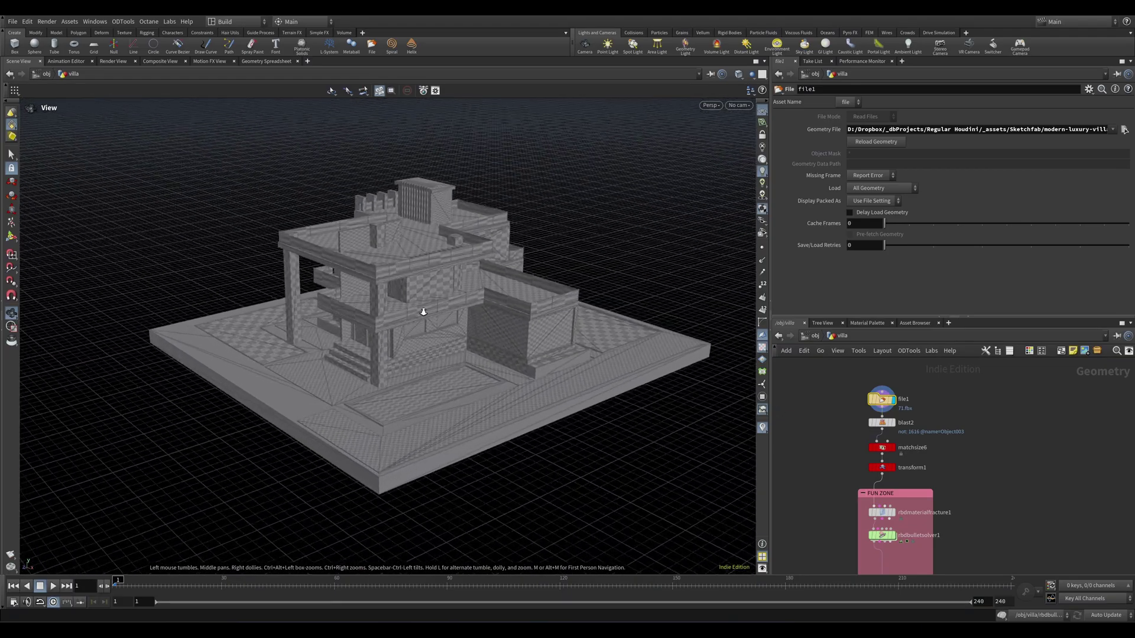
left_click_drag(408, 320, 411, 367)
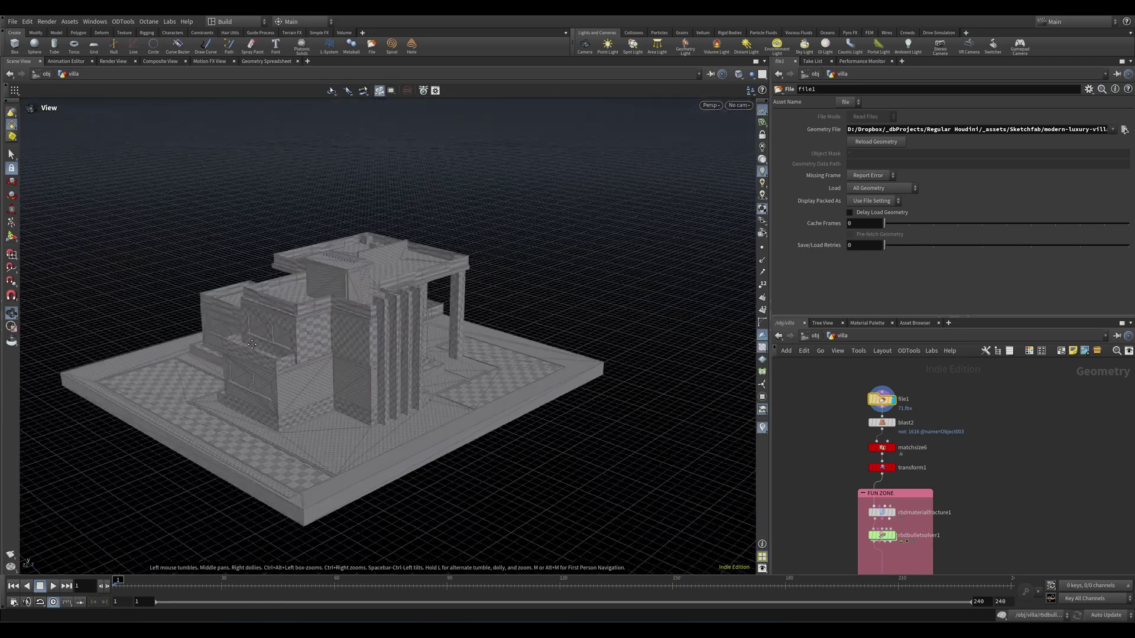
left_click_drag(320, 379, 378, 395)
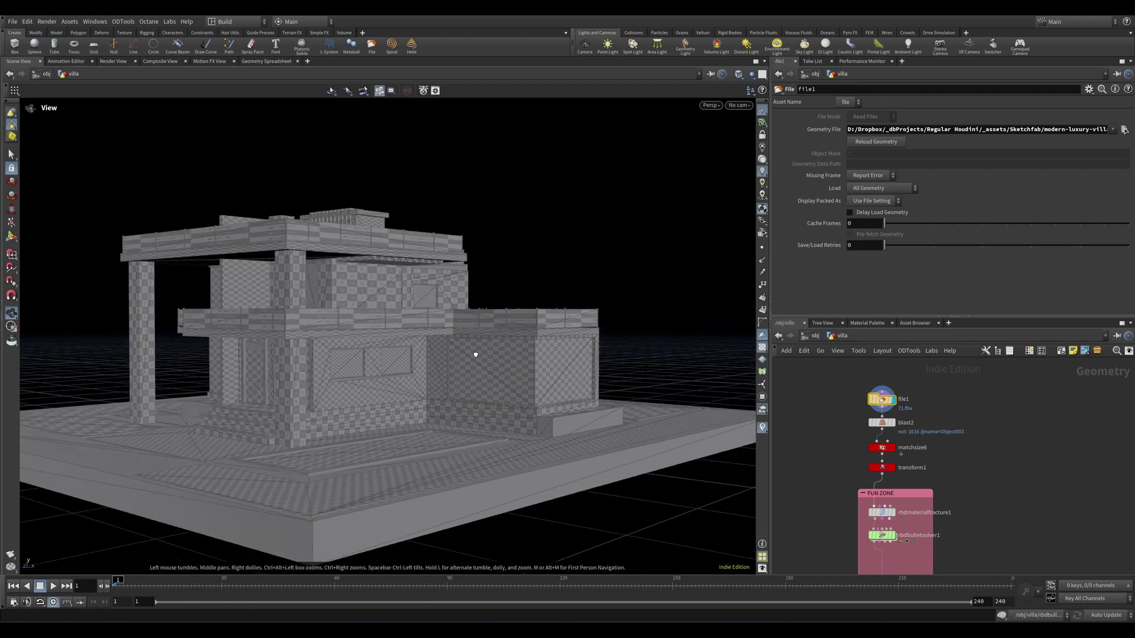
left_click_drag(474, 362, 488, 388)
middle_click_drag(984, 441, 986, 500)
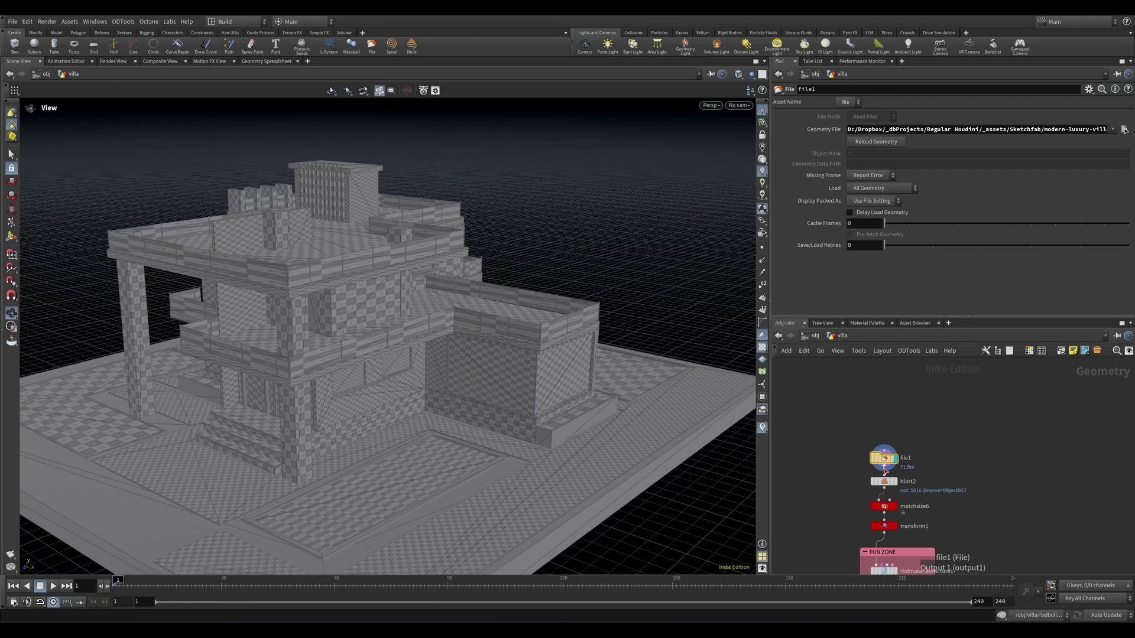
left_click_drag(439, 360, 462, 361)
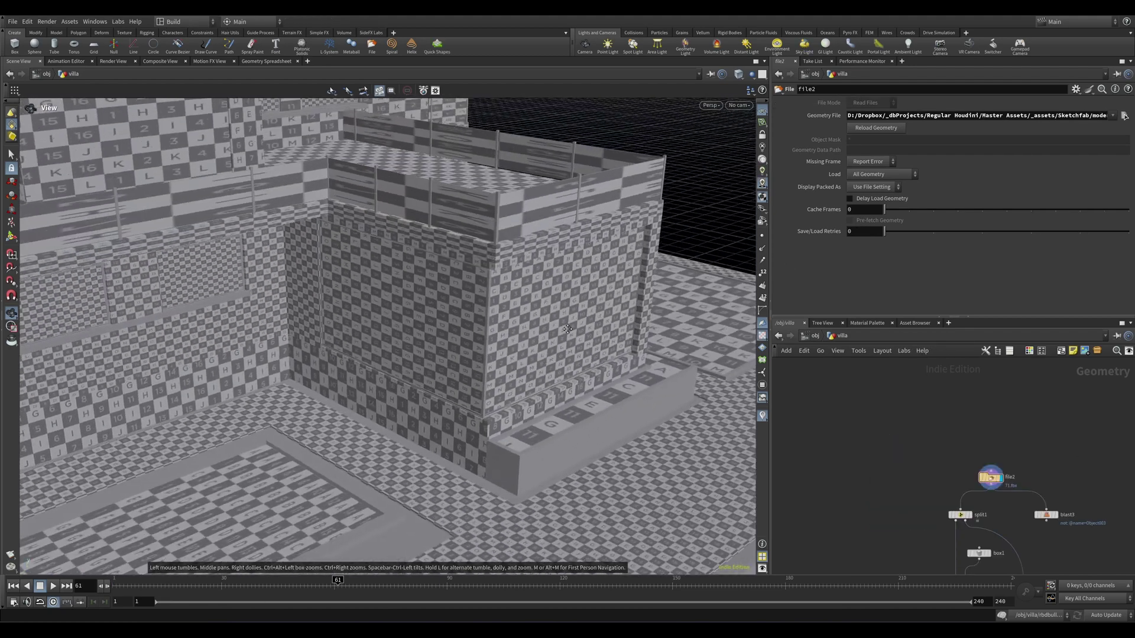
left_click_drag(567, 330, 414, 309)
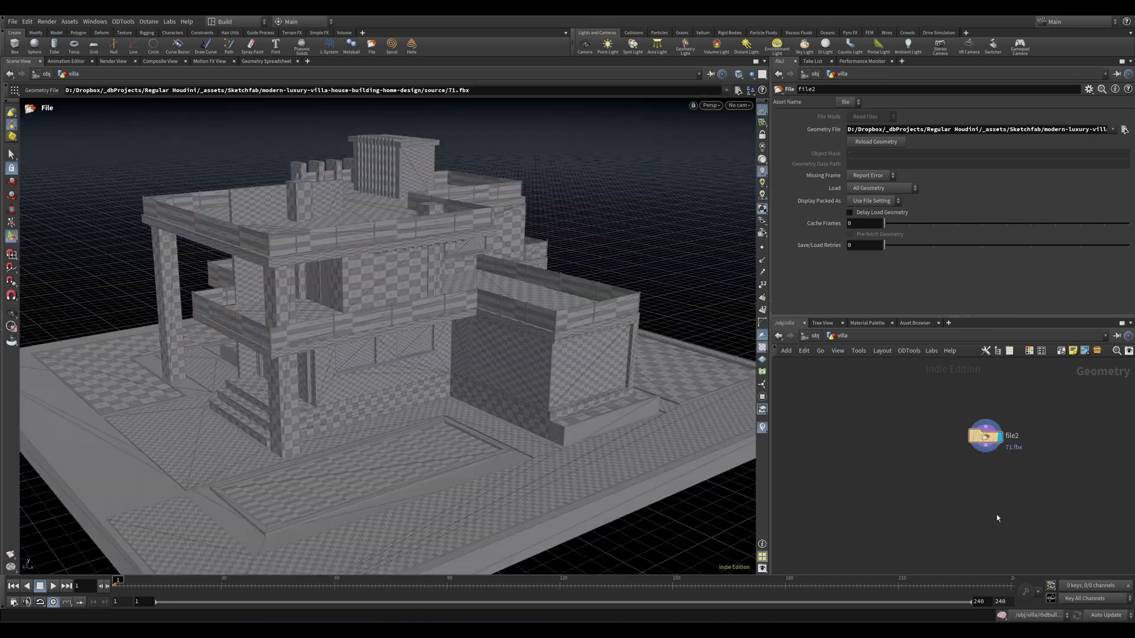
left_click_drag(496, 355, 115, 203)
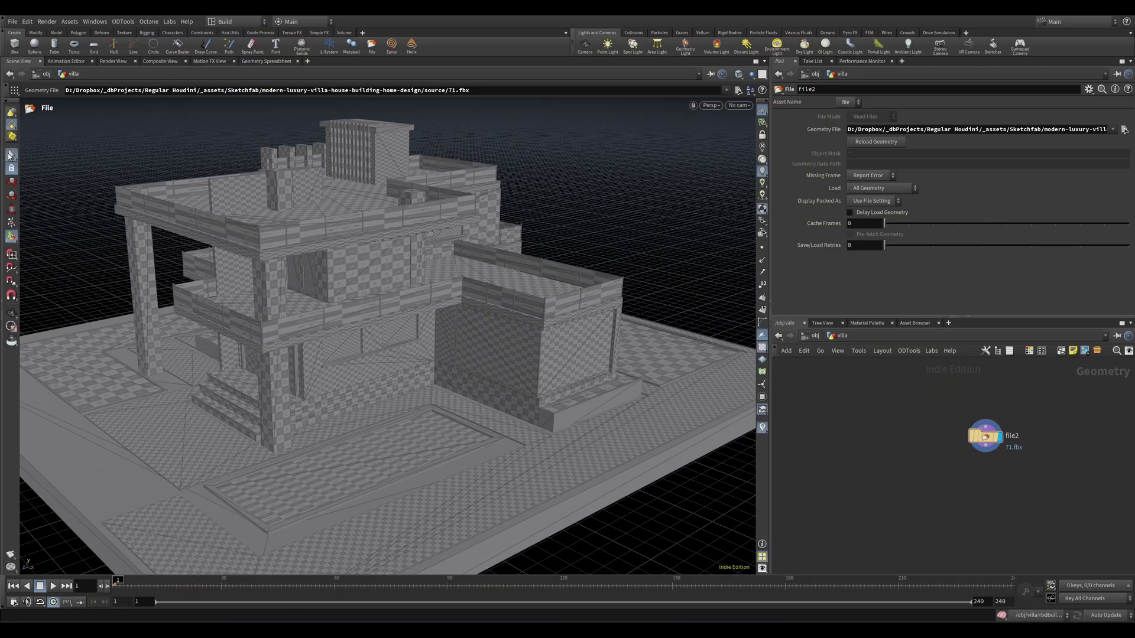
- Turn on group selection by the name attribute and delete the side wing's wall panel piece Object003
key("9")
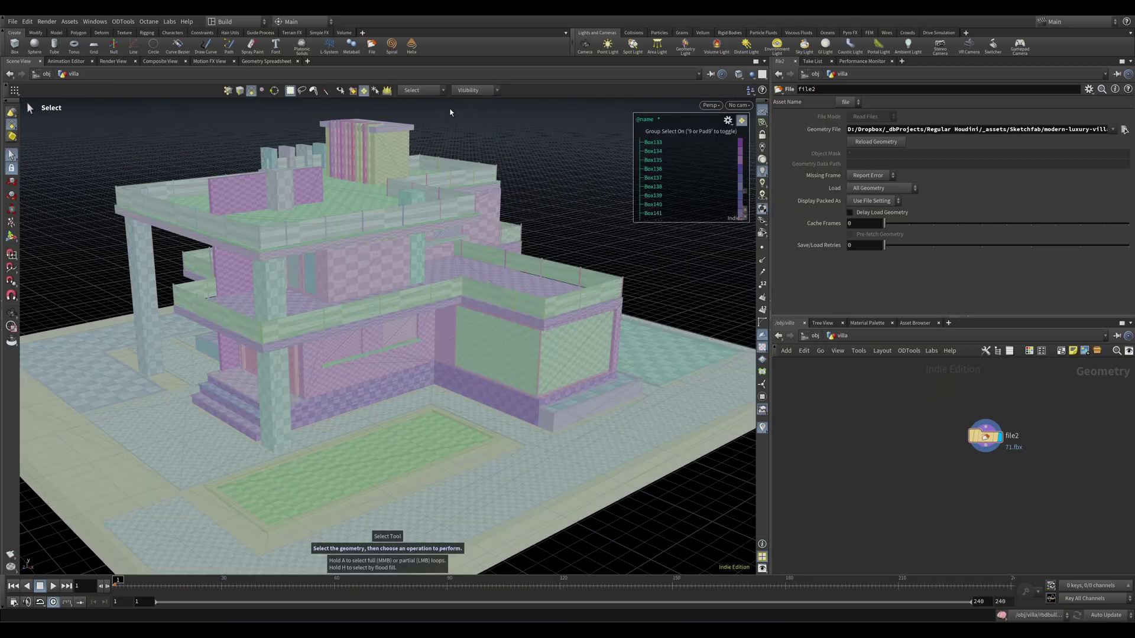
left_click(421, 90)
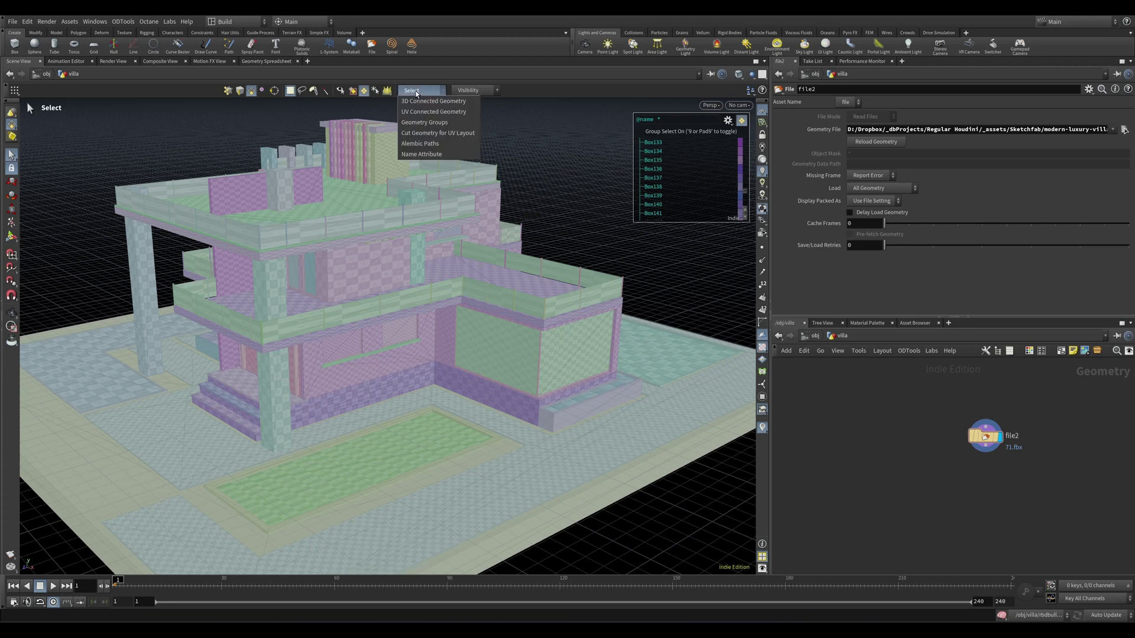
left_click(421, 156)
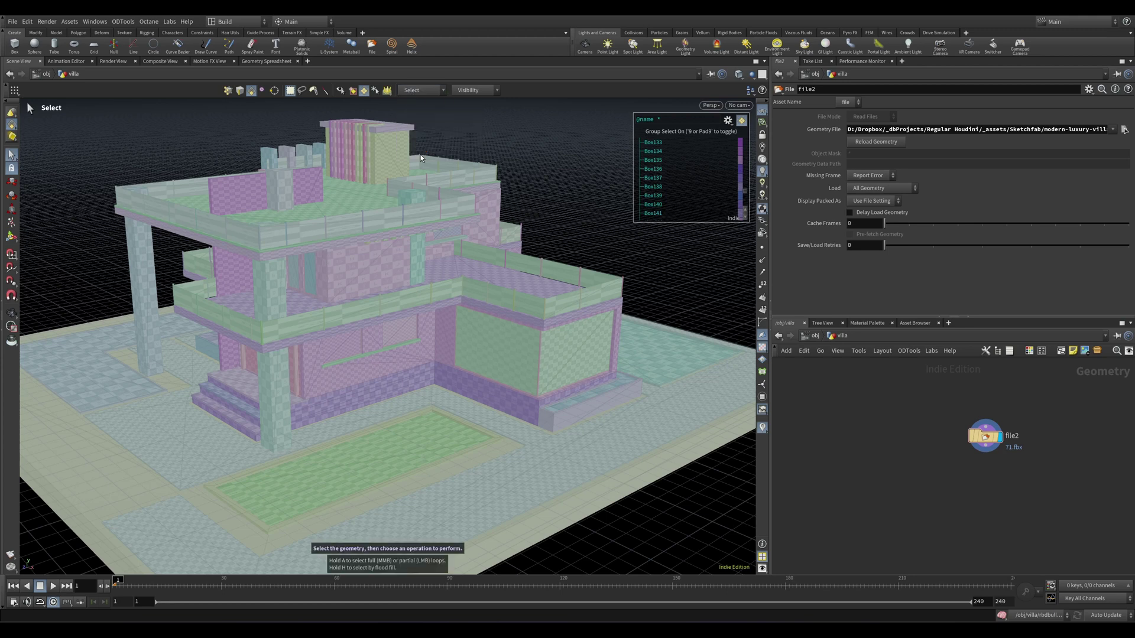
left_click(548, 362)
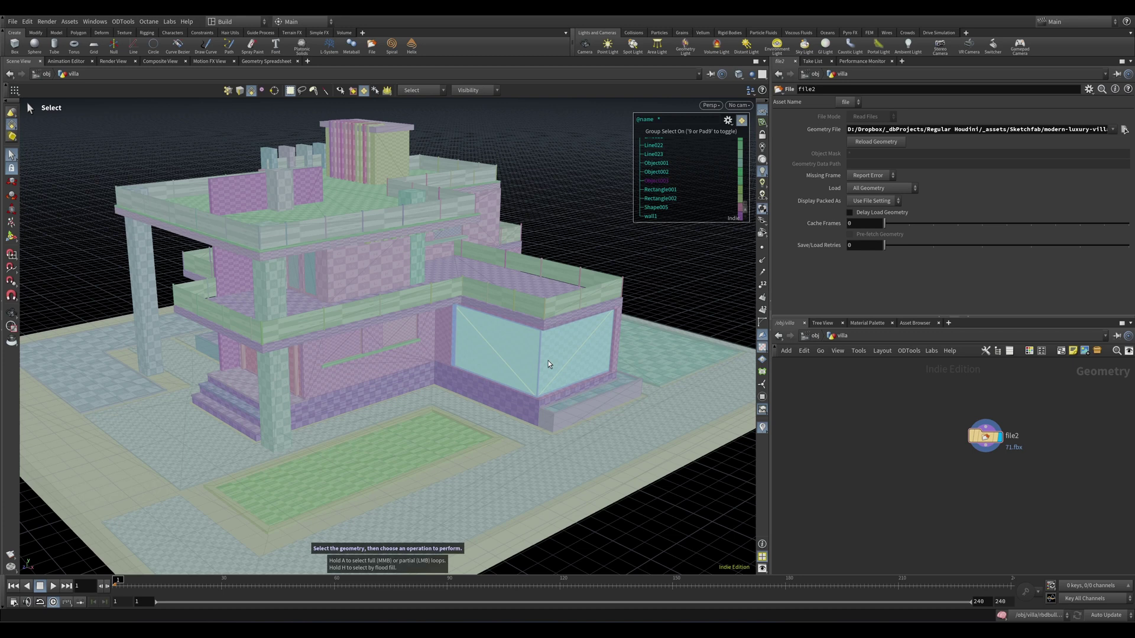
key("Delete")
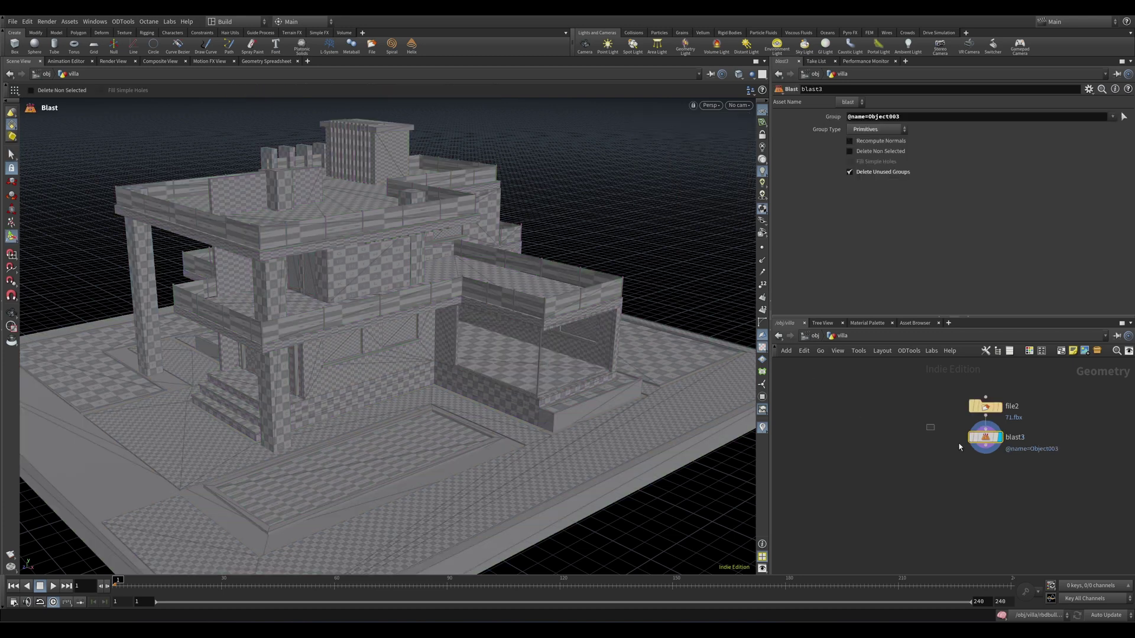
- Set blast3 to delete the non-selected geometry, keeping only Object003, and open the Geometry Spreadsheet
left_click(850, 151)
scroll(515, 373, "up", 5)
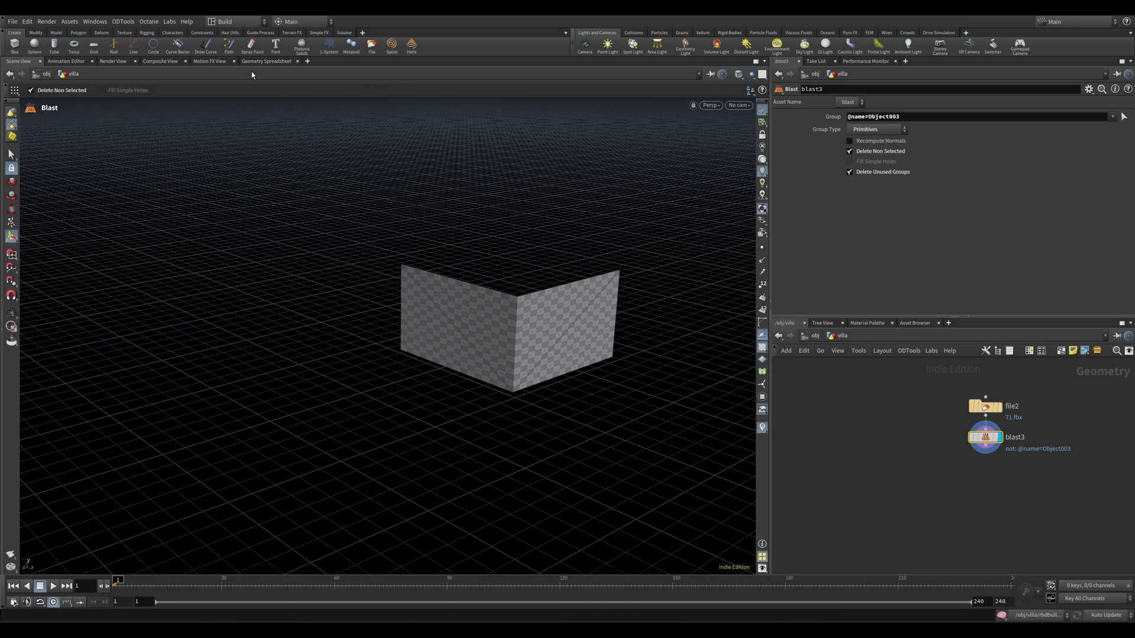
left_click(266, 60)
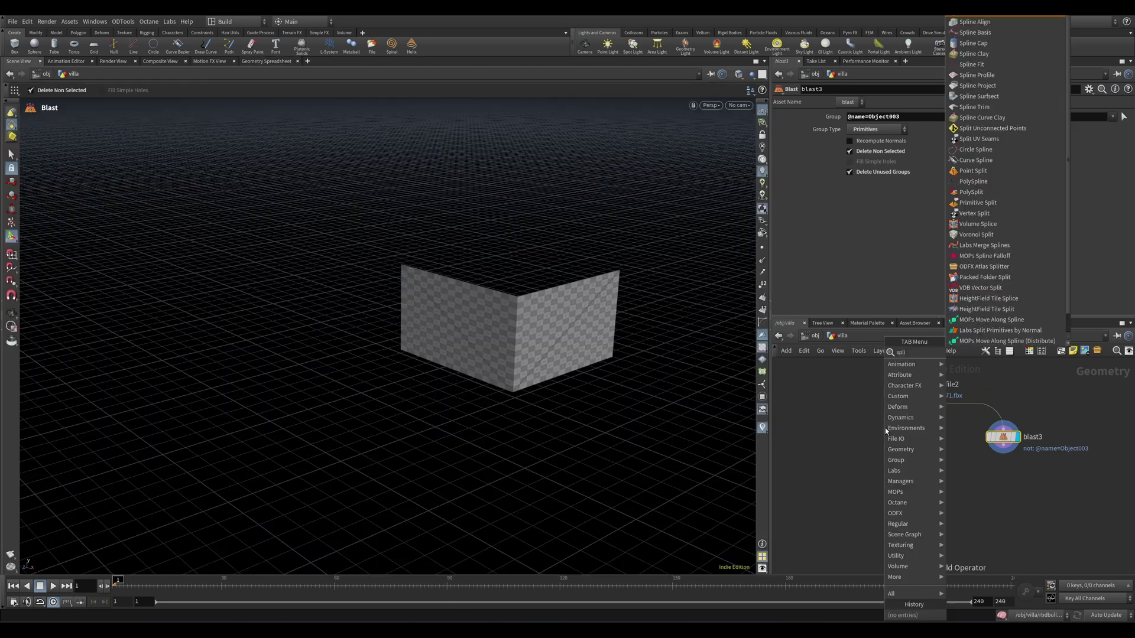
- Add a Split node connected to file2, alongside blast3
left_click(885, 428)
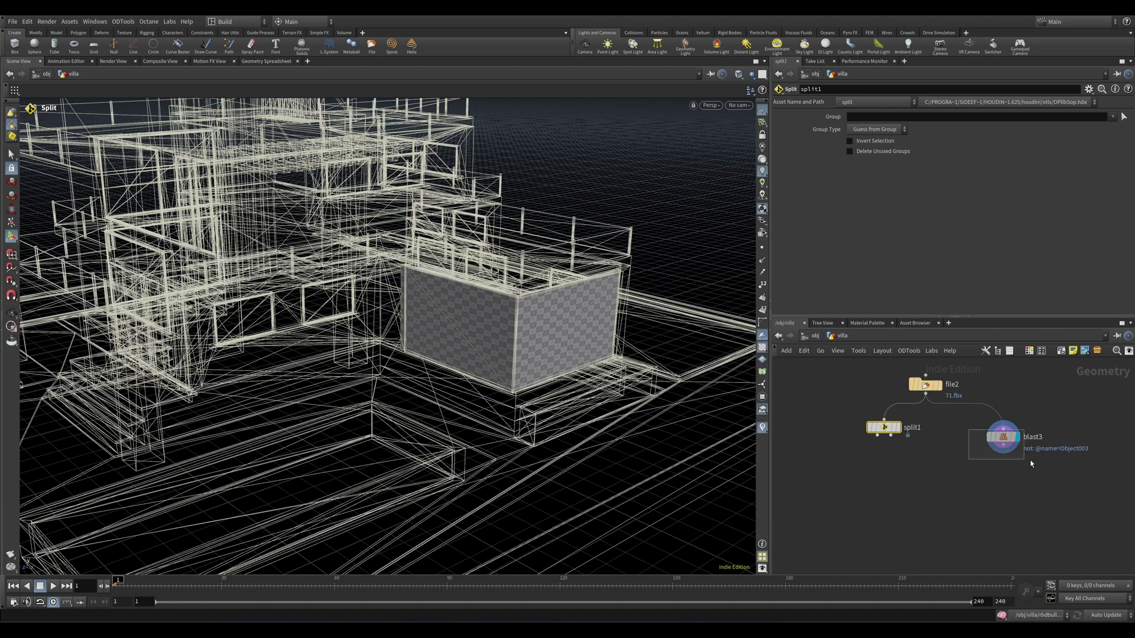
left_click(1006, 437)
left_click(923, 117)
key("ctrl+c")
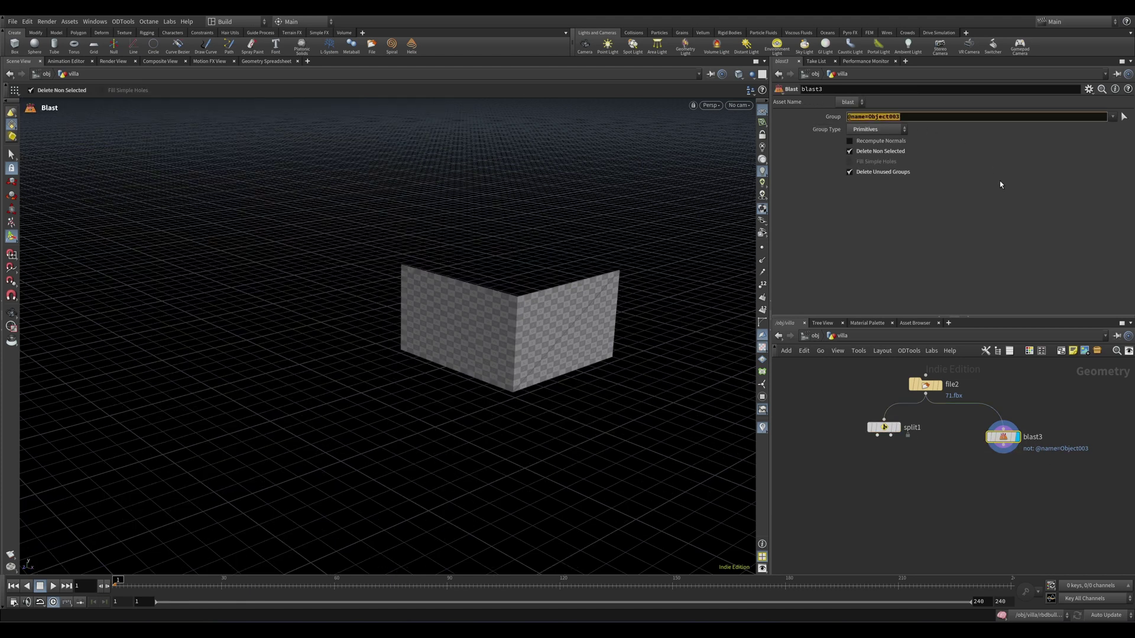
left_click(884, 427)
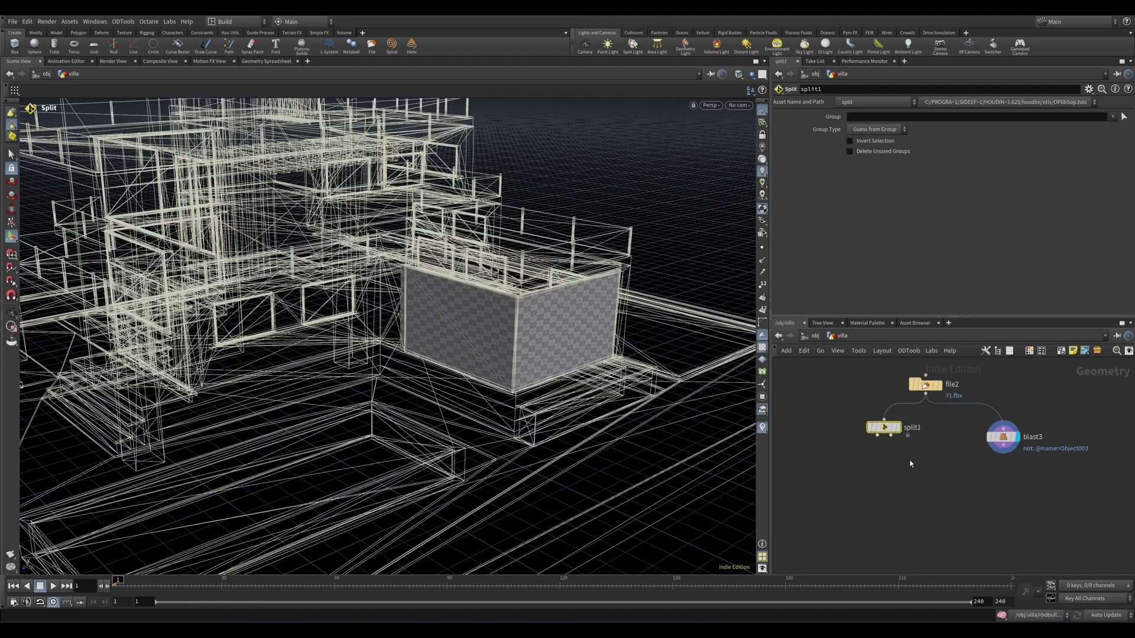
left_click(872, 117)
key("ctrl+v")
key("Return")
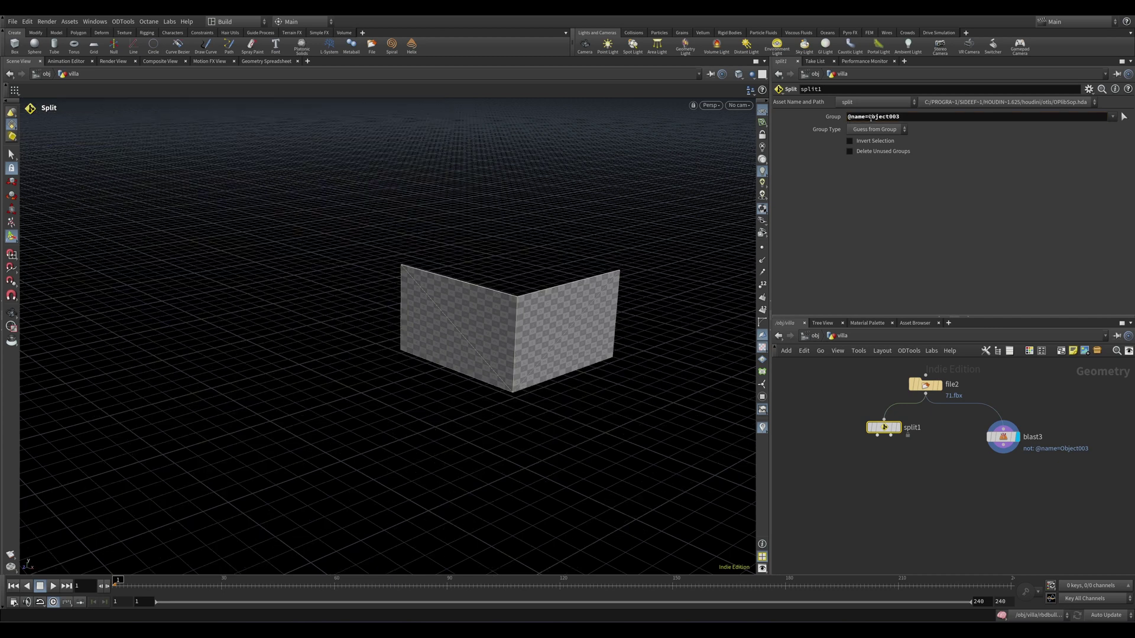
left_click(900, 428)
left_click_drag(877, 430, 875, 440)
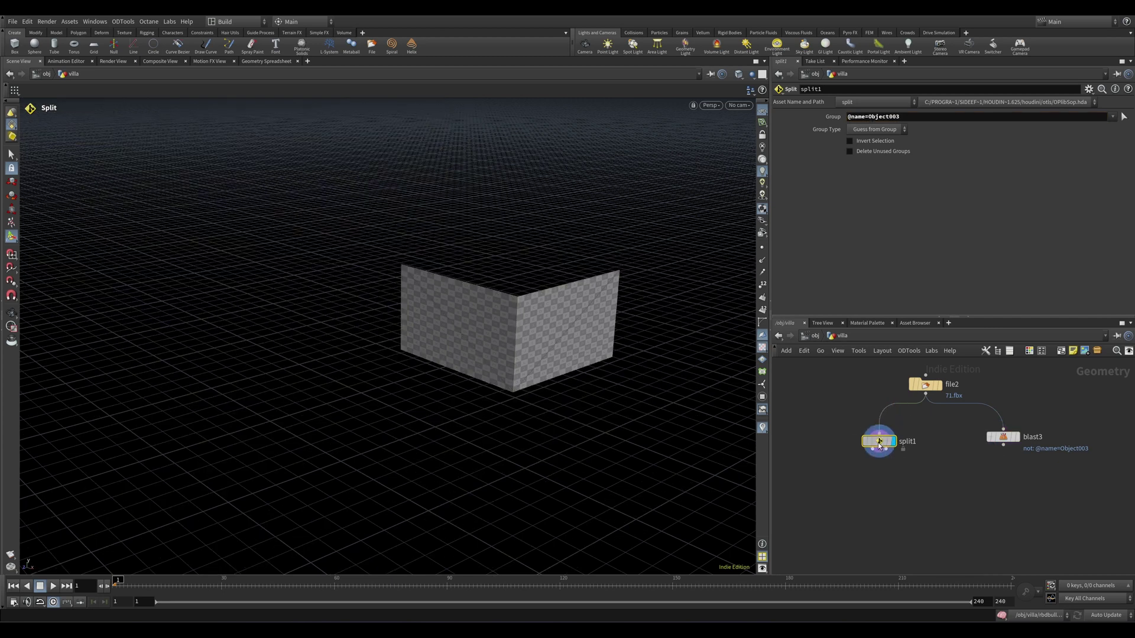
- Add a Match Size node to split1's first output, display it, and stash its transform as xform
key("Tab")
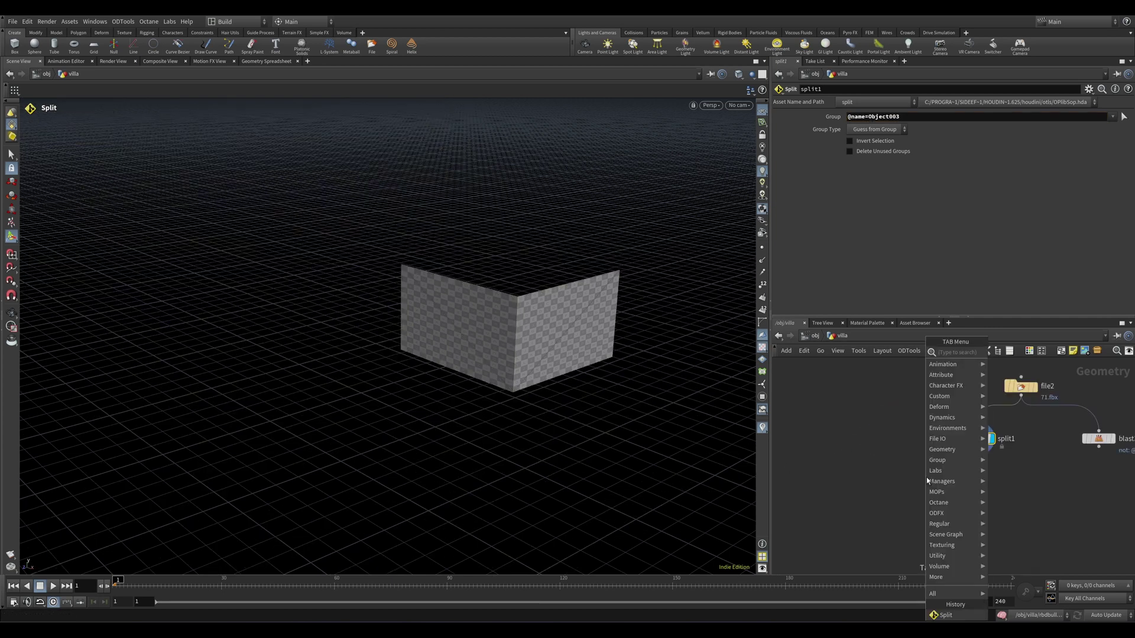
type("matc")
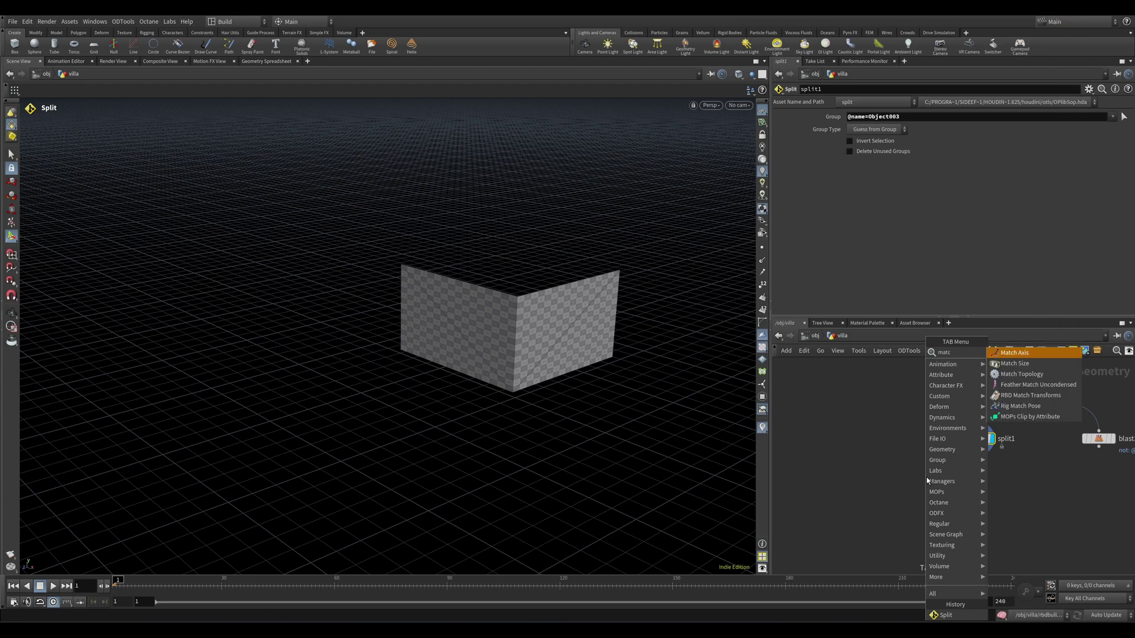
type("h s")
key("Return")
left_click(927, 477)
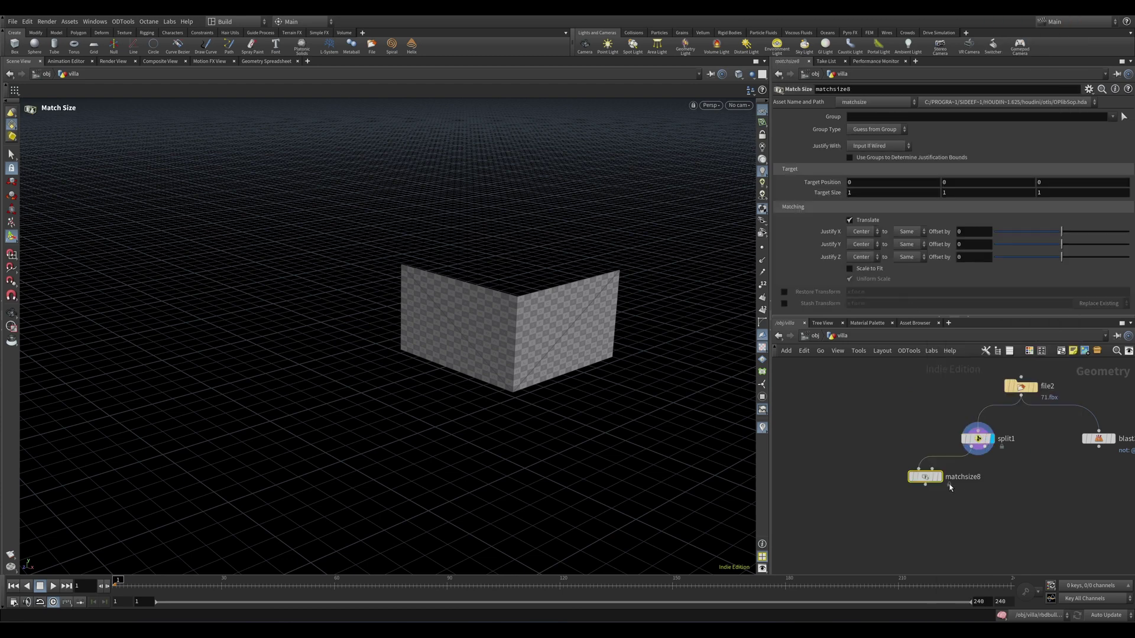
left_click(940, 476)
key("l")
- Add a Box node with a uniform scale of 5 and connect it to matchsize8's second input
key("Tab")
type("null")
key("Return")
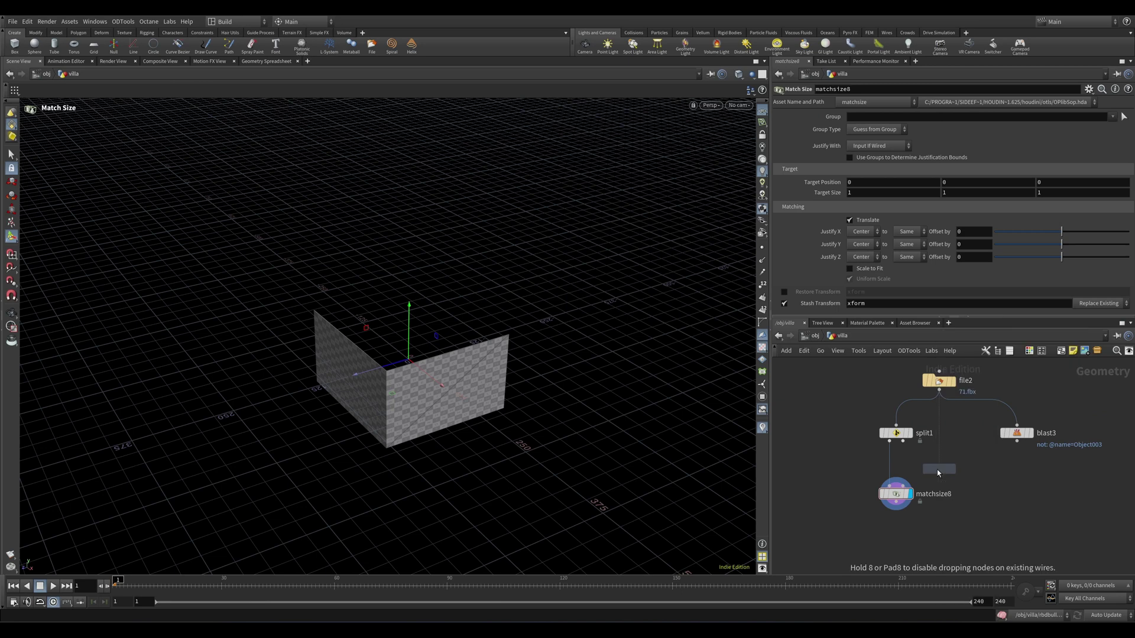
left_click(939, 467)
left_click_drag(907, 503, 906, 538)
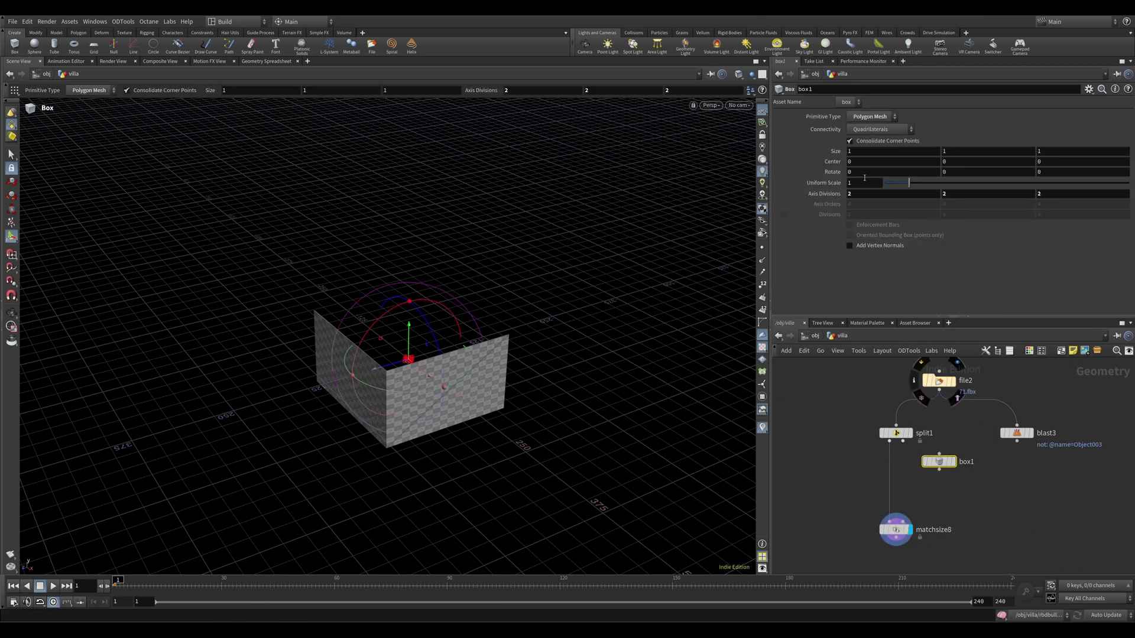
type("5")
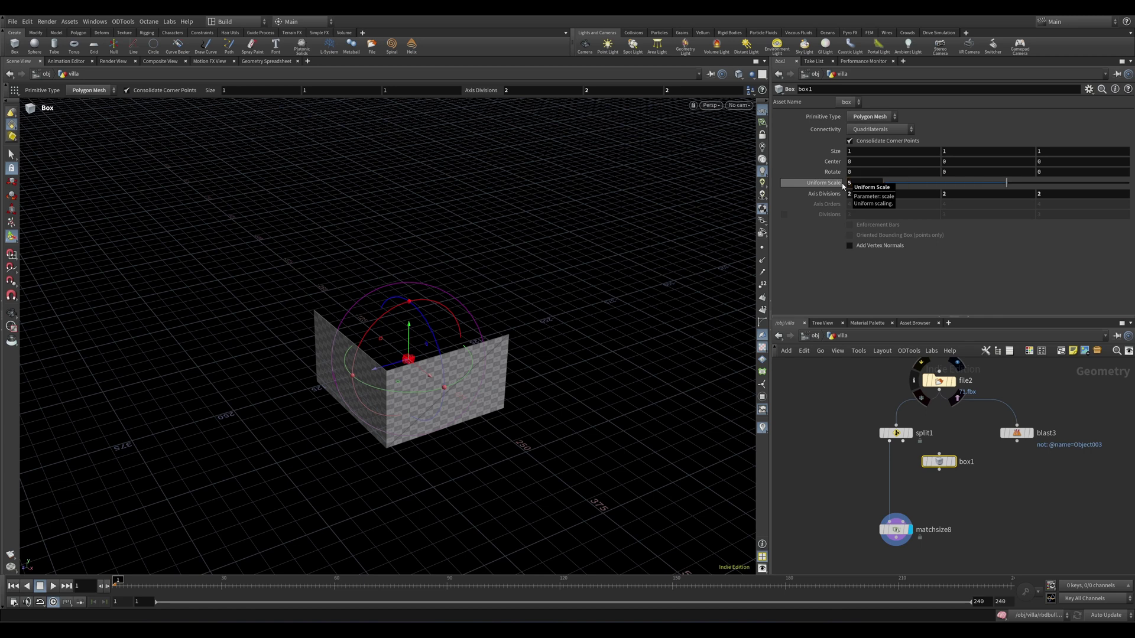
key("Return")
left_click_drag(939, 470, 903, 521)
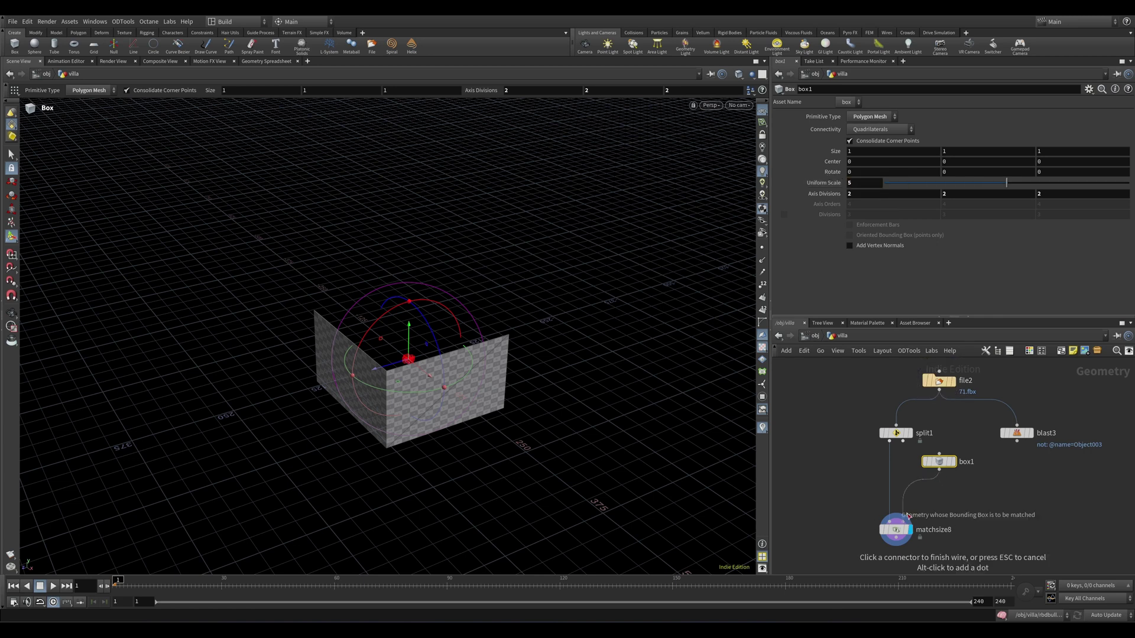
- Turn on Scale to Fit with uniform scale on matchsize8 and frame the scaled wall panel
left_click_drag(836, 509, 956, 566)
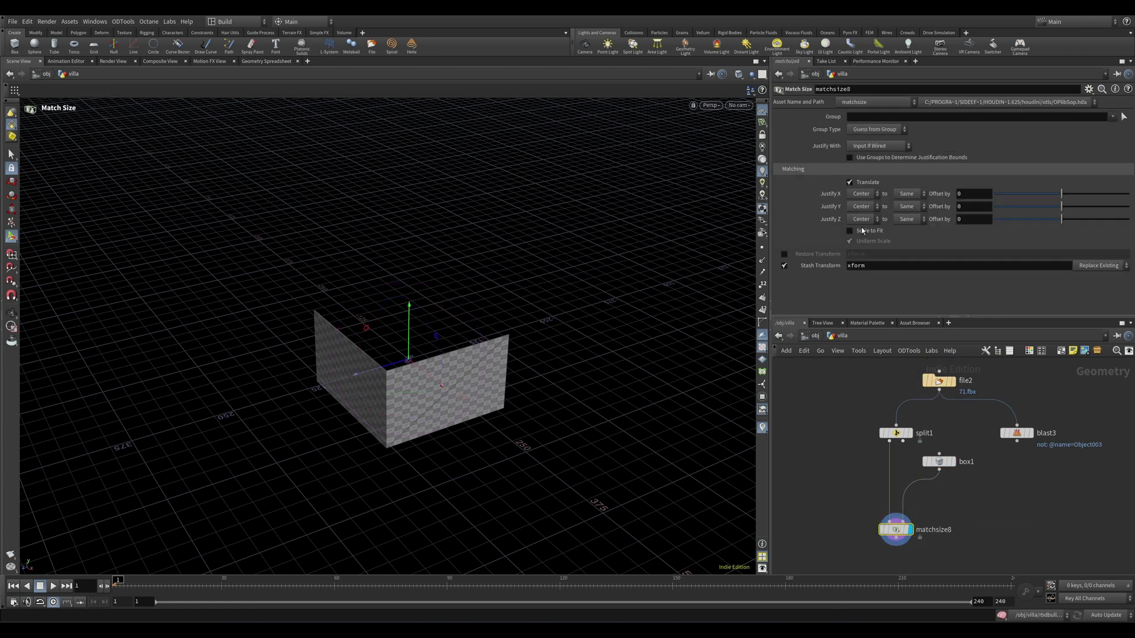
left_click(851, 232)
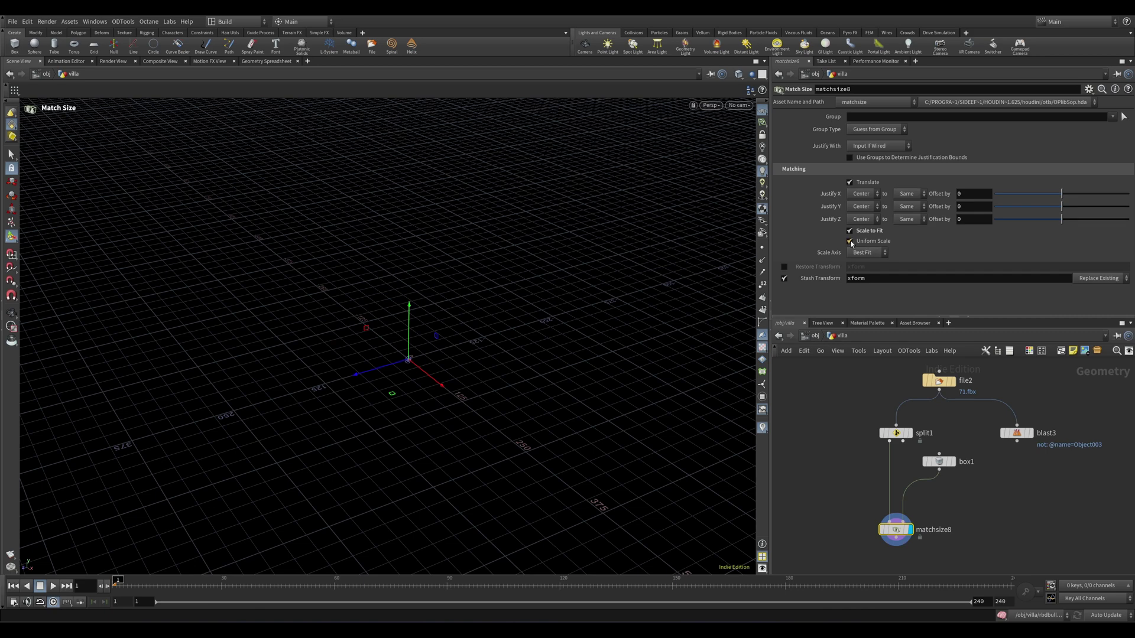
key("Escape")
left_click_drag(621, 277, 700, 271)
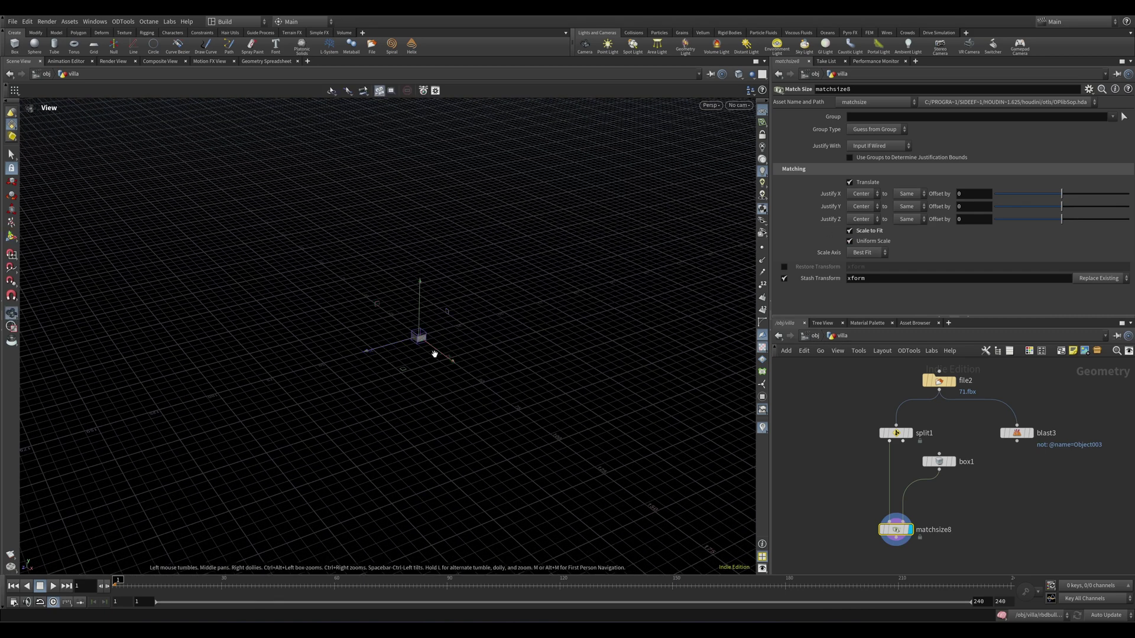
key("f")
left_click_drag(413, 383, 359, 308)
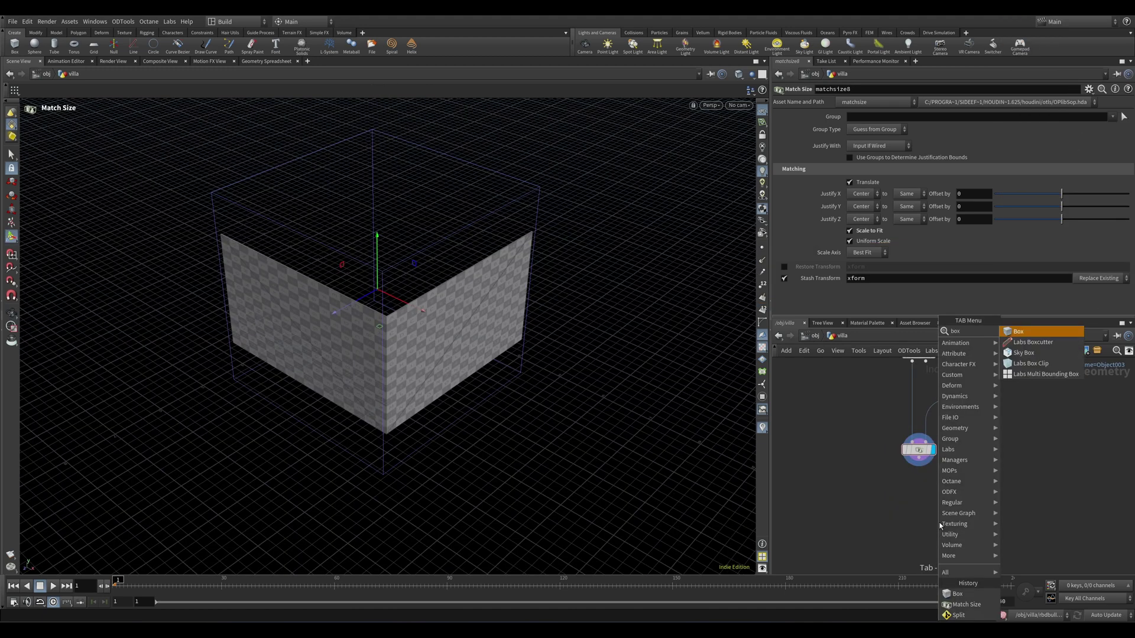
- Add a second Box node and move it about 2.55 along X into the wall panel
key("Return")
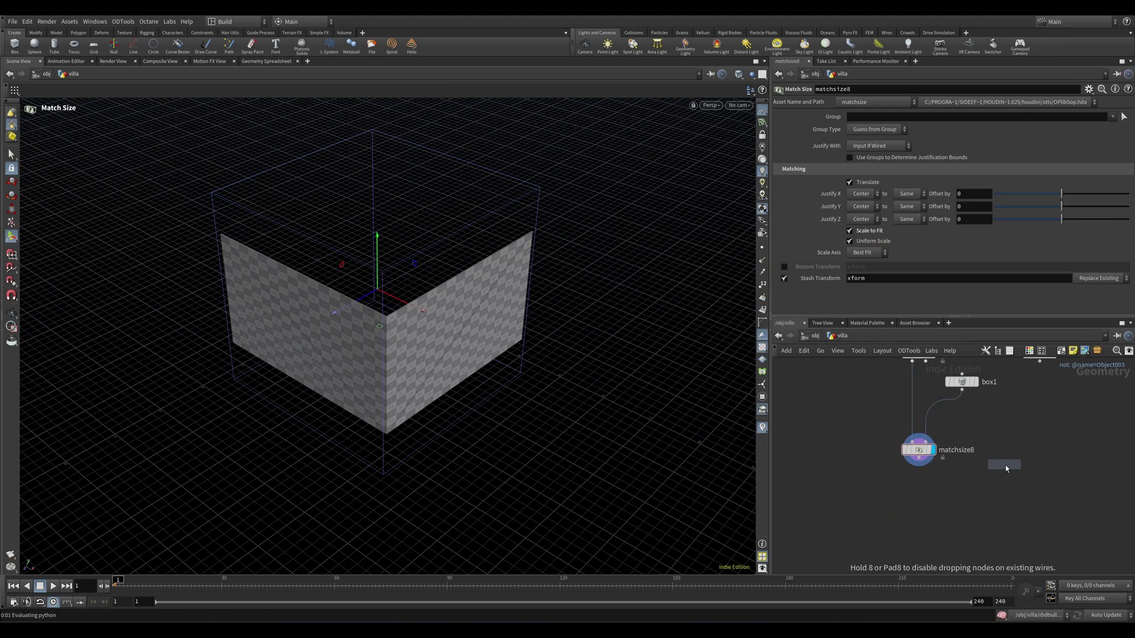
left_click(983, 496)
key("h")
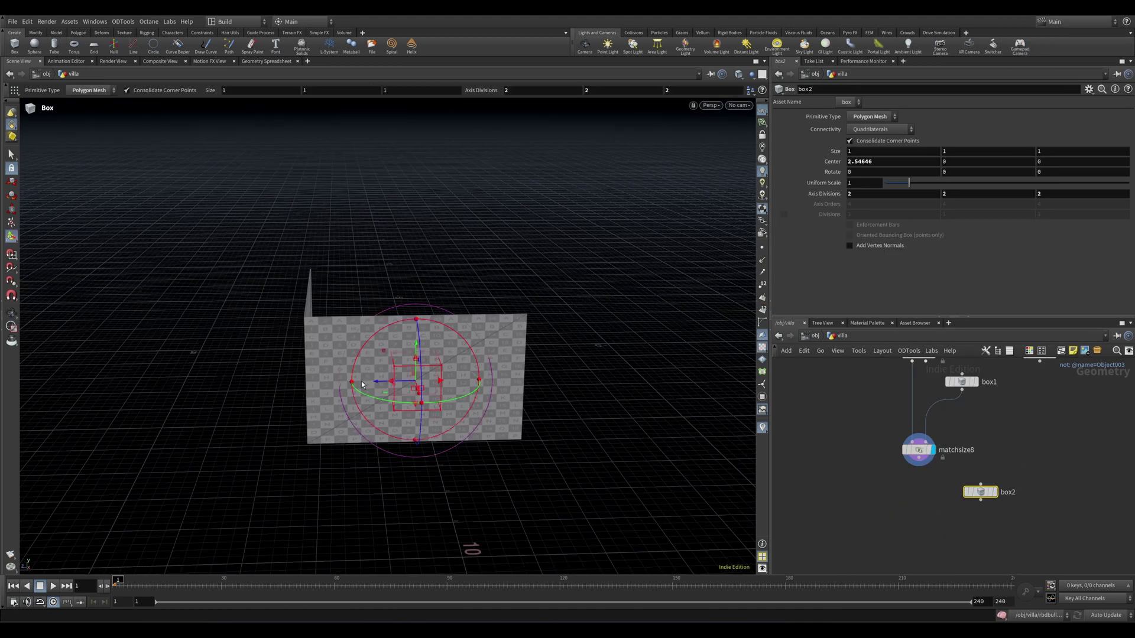
- Add a Boolean node that subtracts box2 from matchsize8's wall panel, and display the window cutout
key("Tab")
type("boolean")
key("Return")
left_click(925, 505)
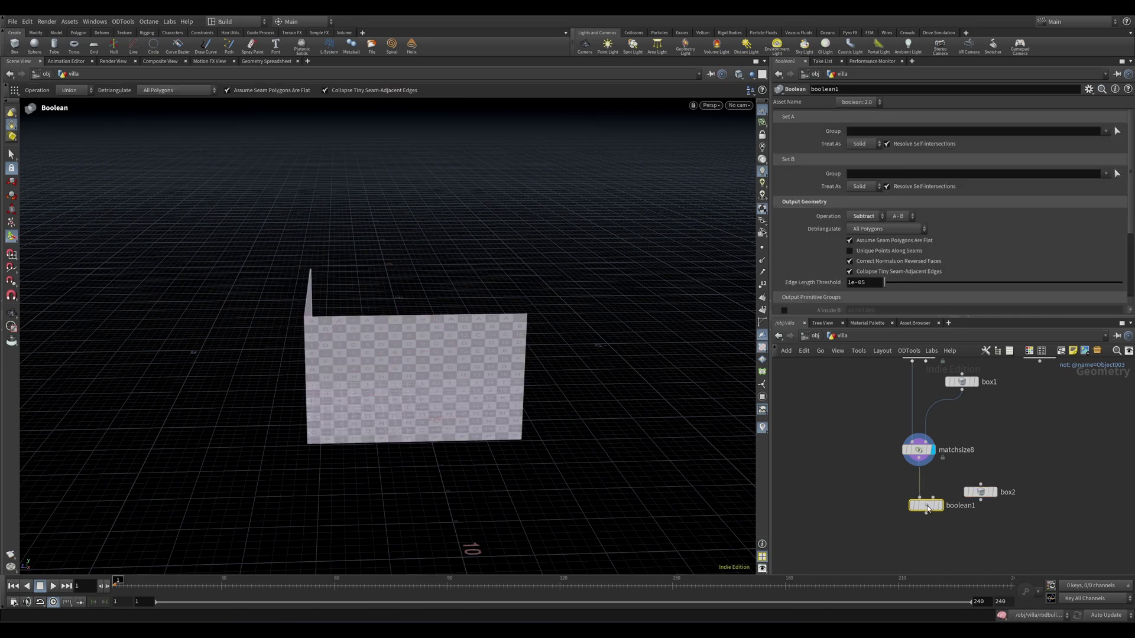
left_click_drag(980, 499, 933, 499)
left_click(940, 505)
key("Escape")
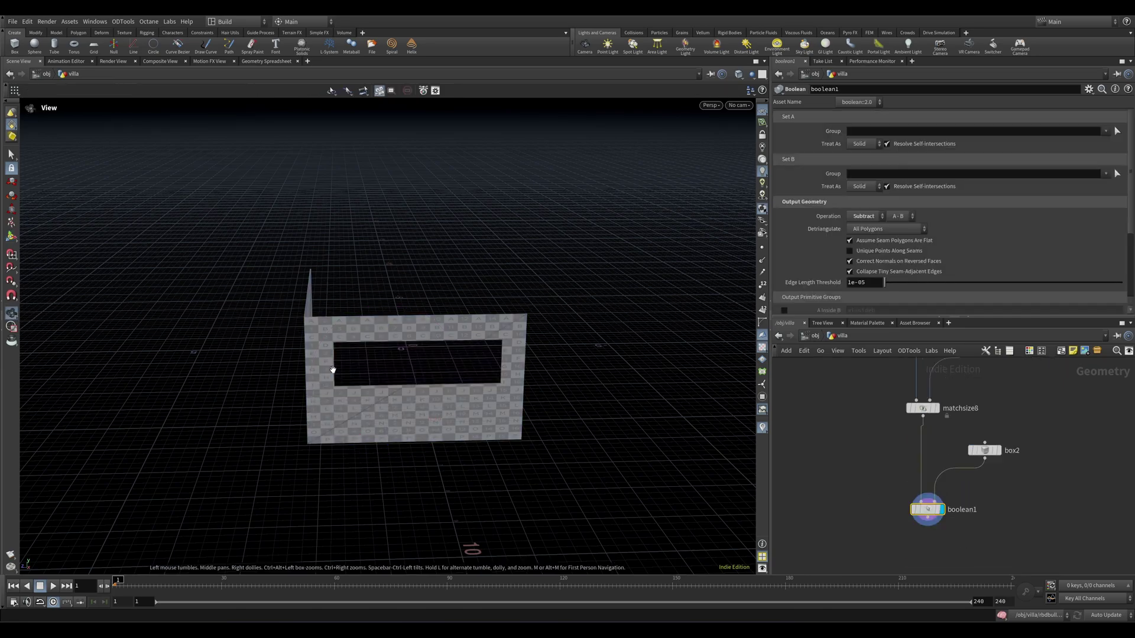
left_click_drag(449, 413, 467, 382)
key("Return")
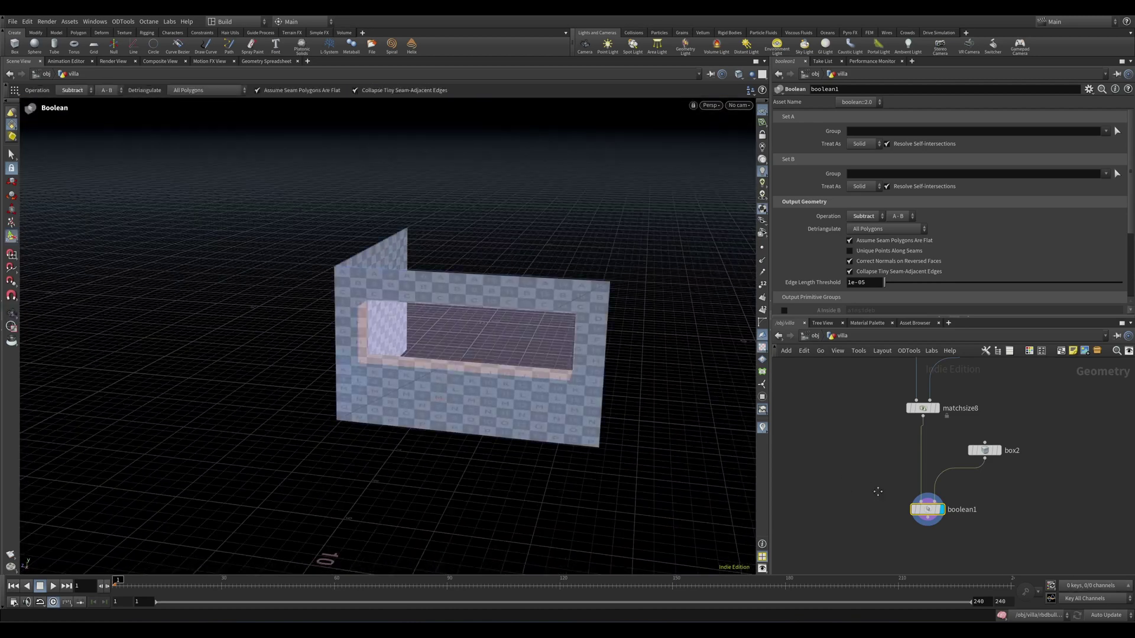
- Add a Match Size node after boolean1 and restore the stashed xform transform on the cut wall
scroll(855, 434, "down", 3)
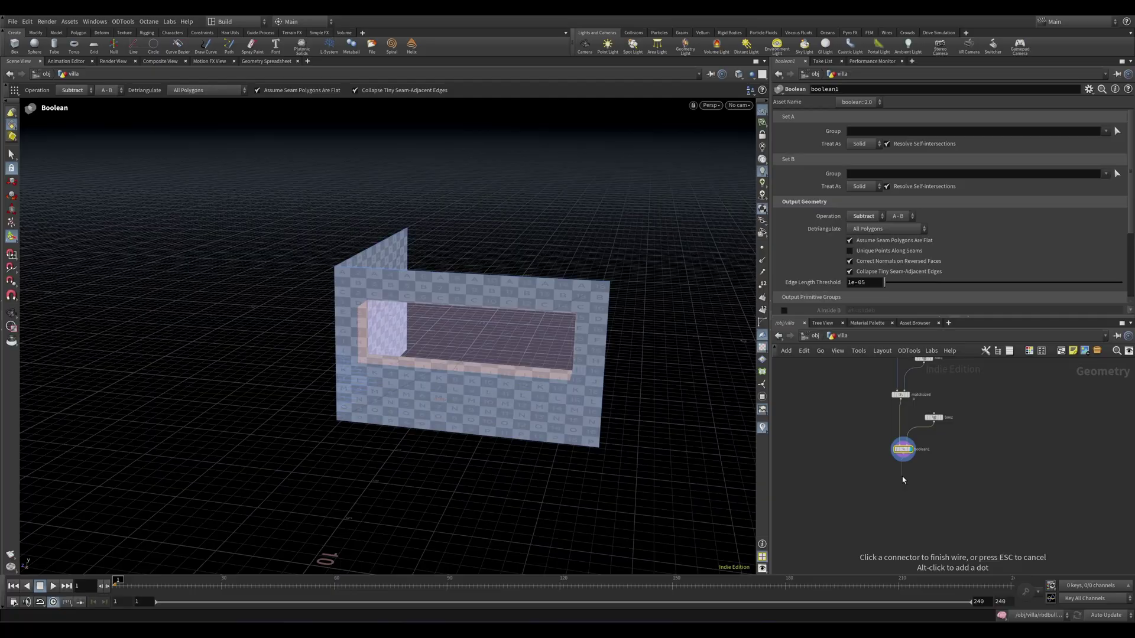
key("Tab")
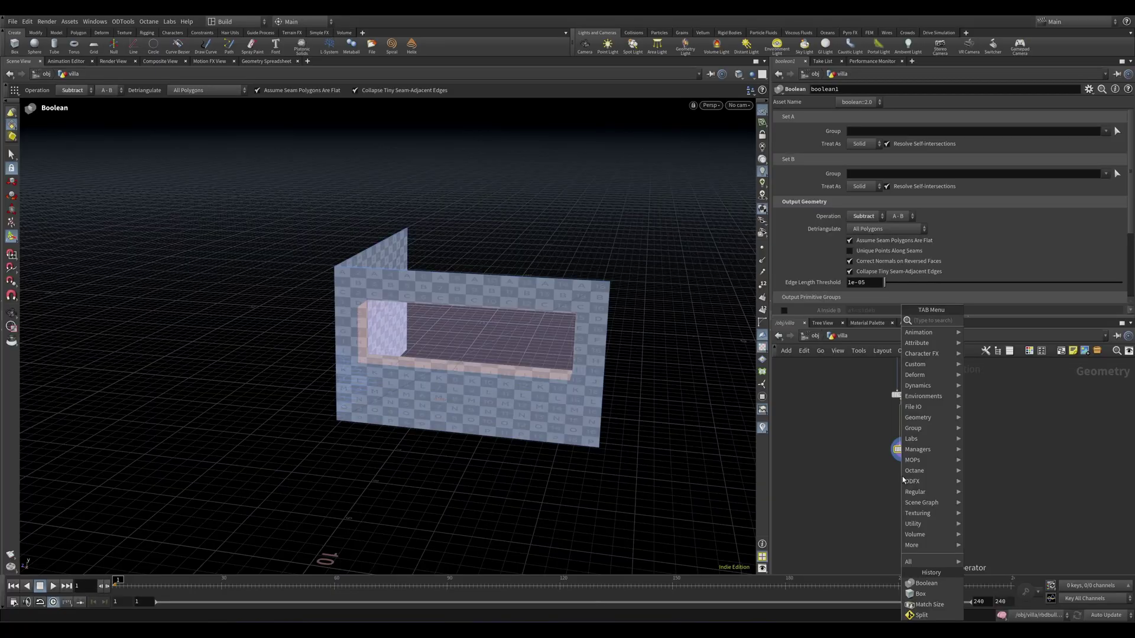
type("matchs")
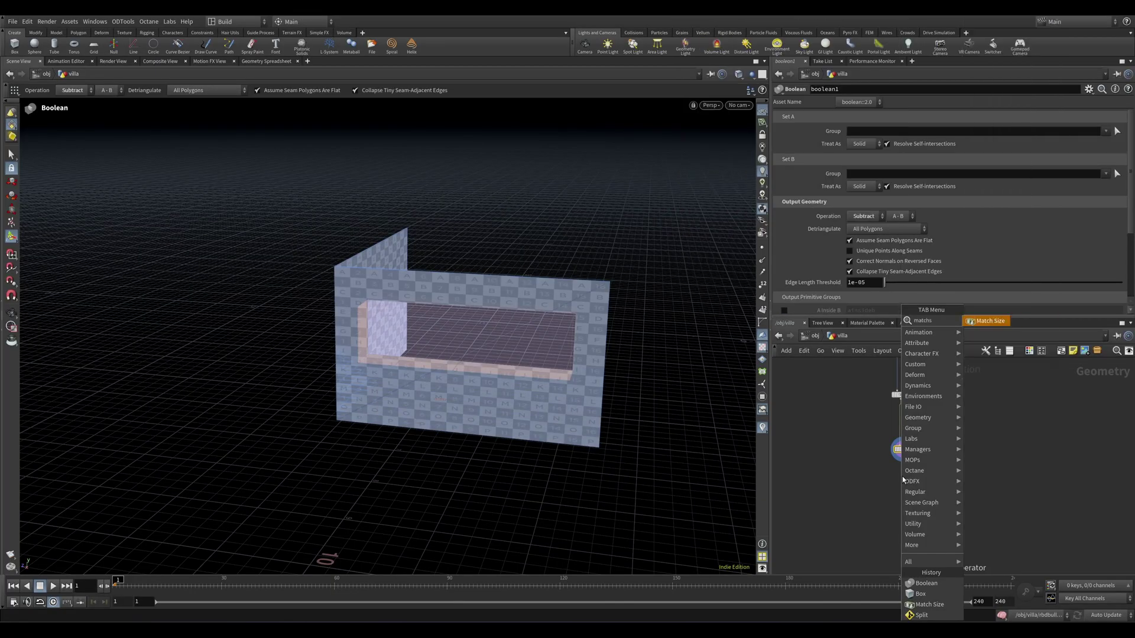
key("Return")
scroll(903, 504, "up", 4)
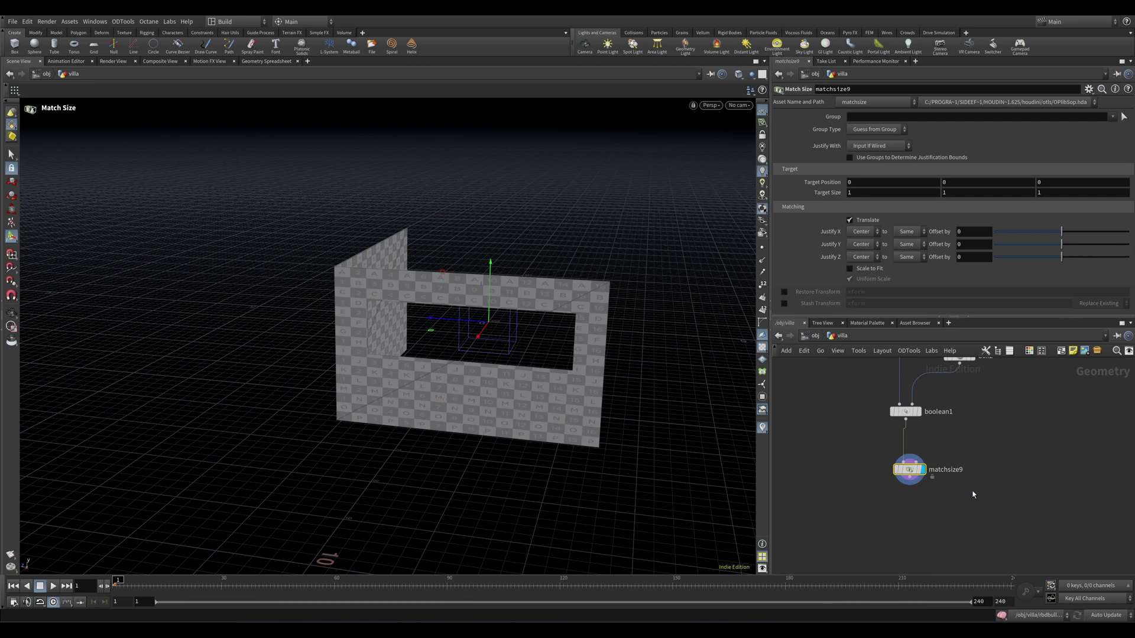
left_click(784, 291)
key("Escape")
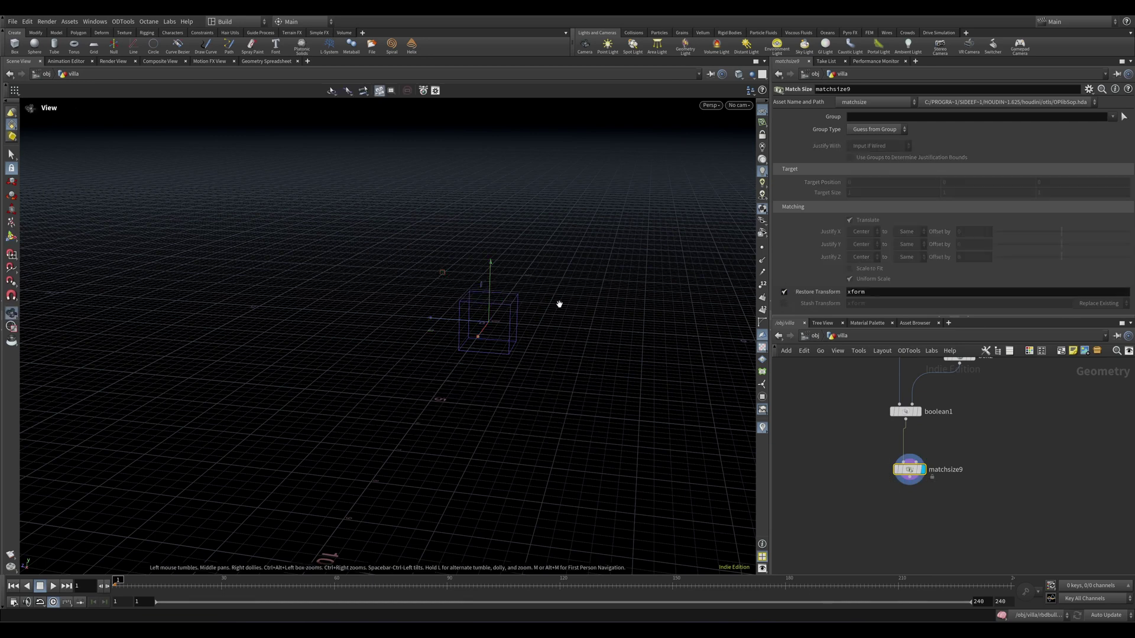
left_click_drag(593, 296, 474, 344)
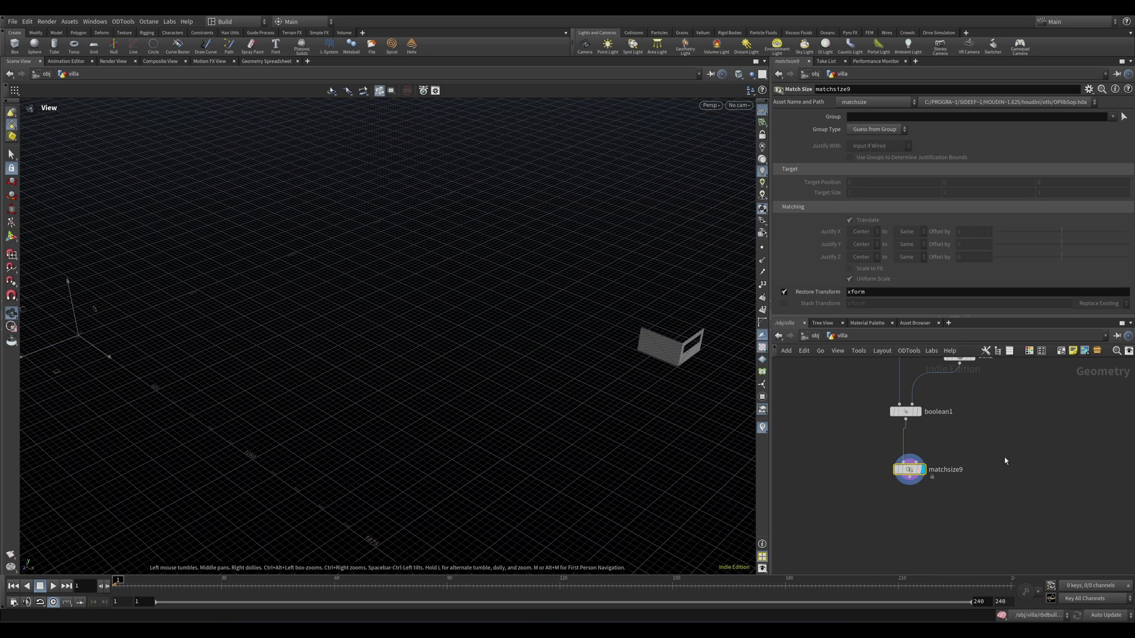
- Add a Merge node combining matchsize9 with split1's non-selected geometry output, and display it
scroll(839, 434, "down", 3)
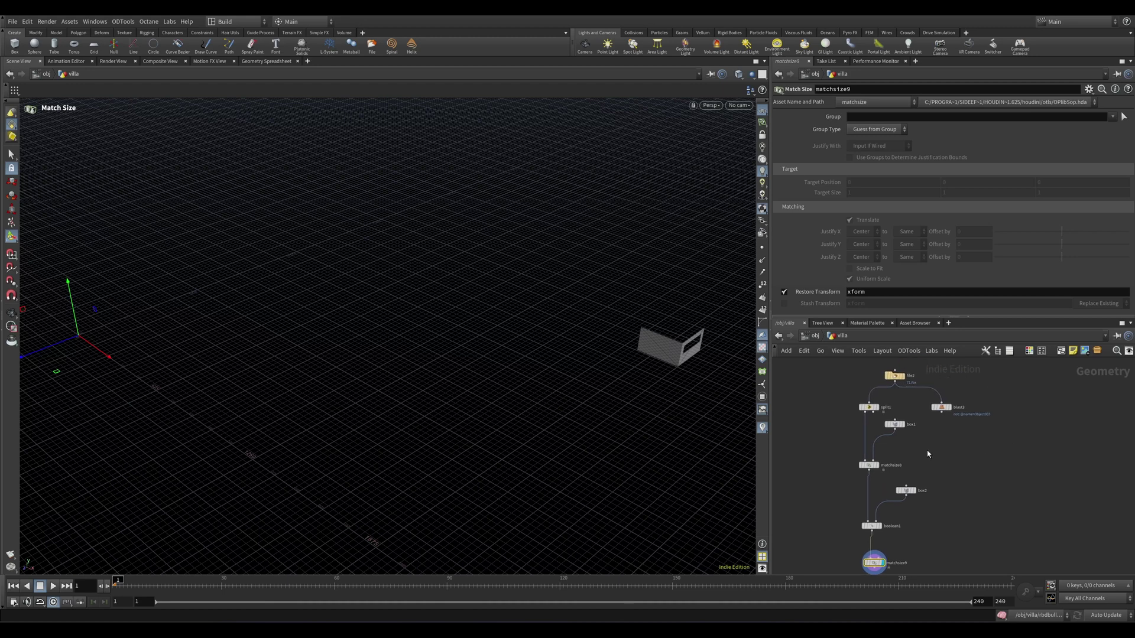
middle_click_drag(884, 418, 905, 360)
key("Tab")
type("merge")
key("Return")
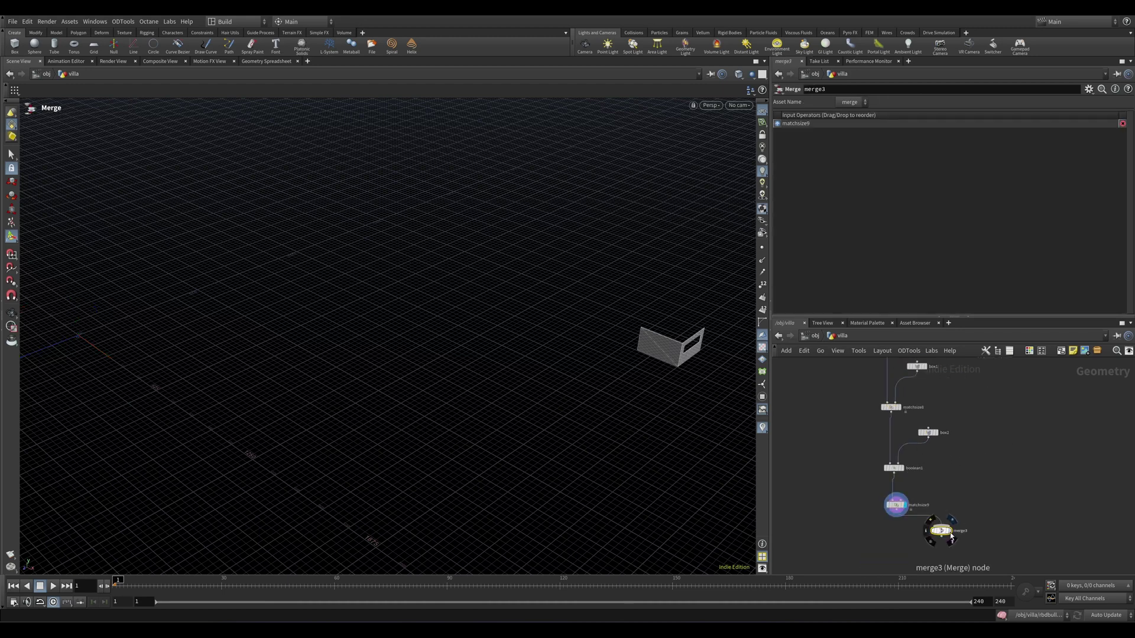
left_click(941, 531)
middle_click_drag(898, 533, 879, 557)
left_click(876, 378)
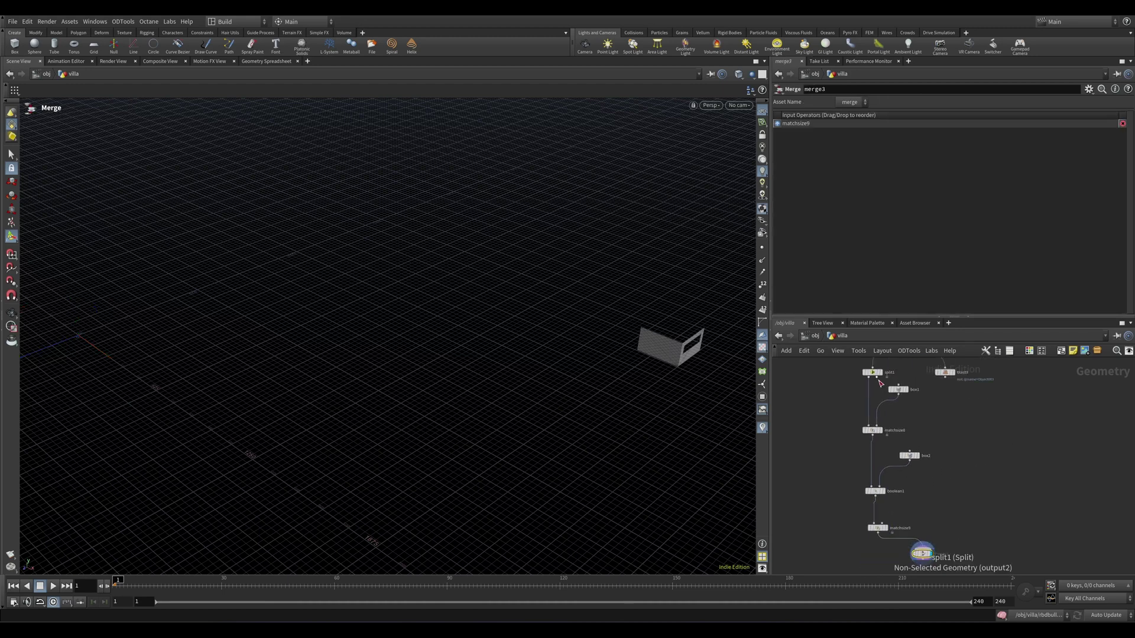
left_click(922, 545)
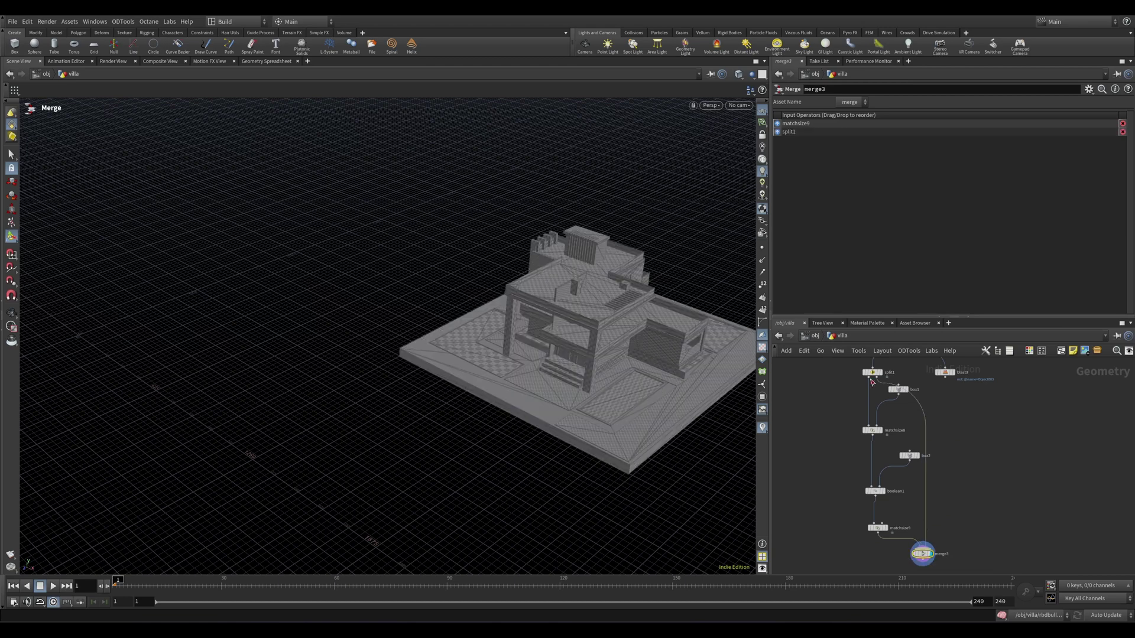
- Examine the merged villa and the window opening in its side wing wall up close
key("Escape")
left_click_drag(414, 355, 444, 393)
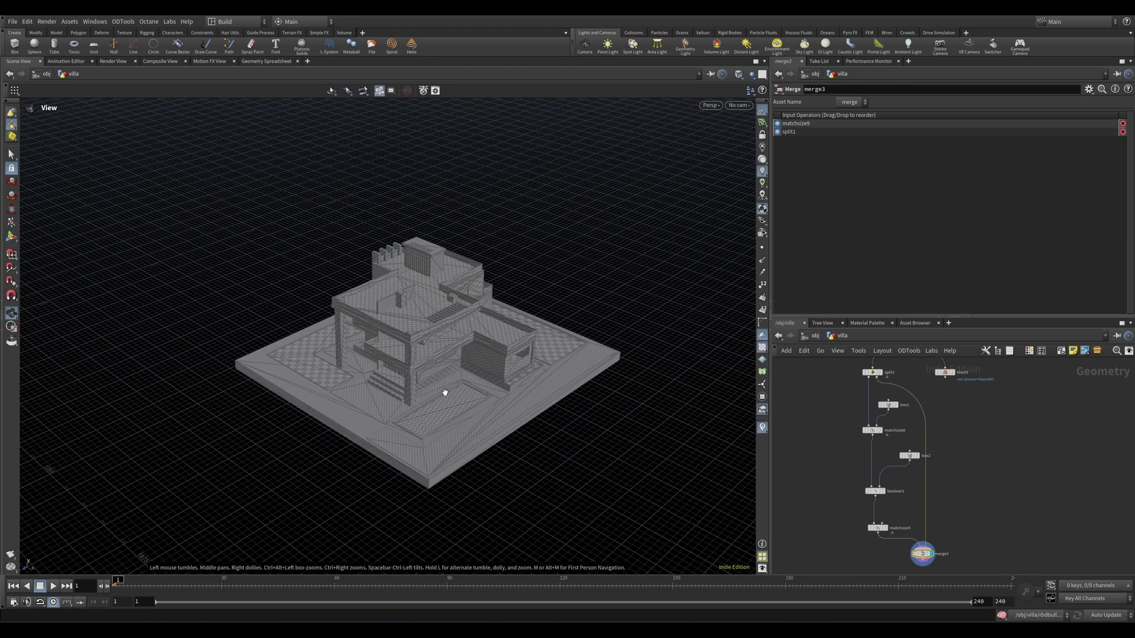
scroll(440, 387, "up", 5)
right_click_drag(438, 381, 694, 291)
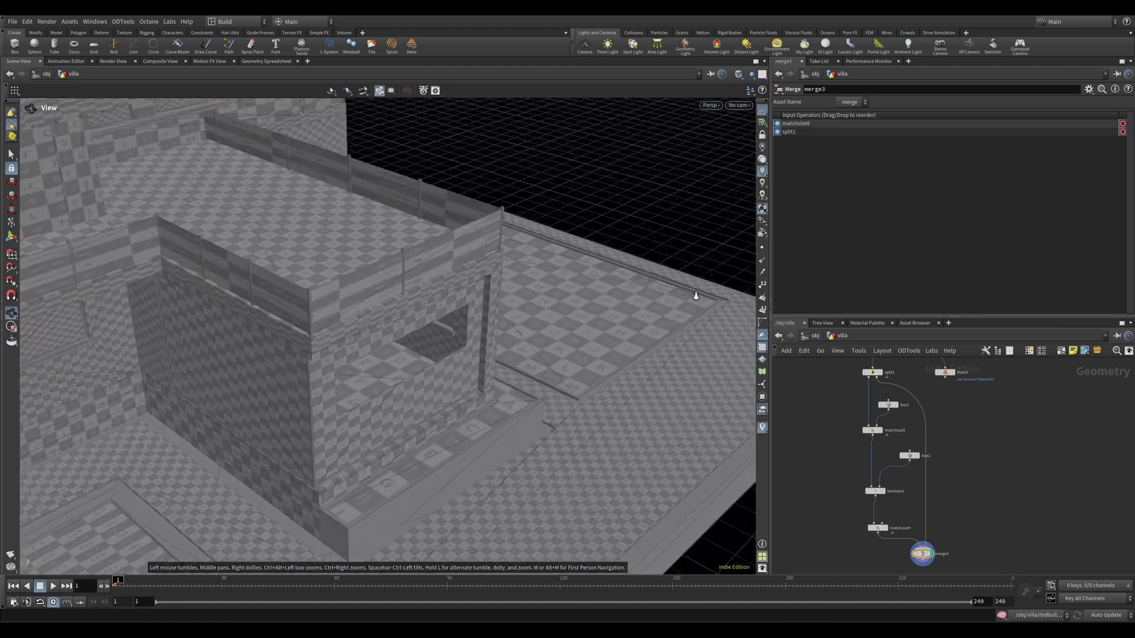
right_click_drag(370, 383, 436, 351)
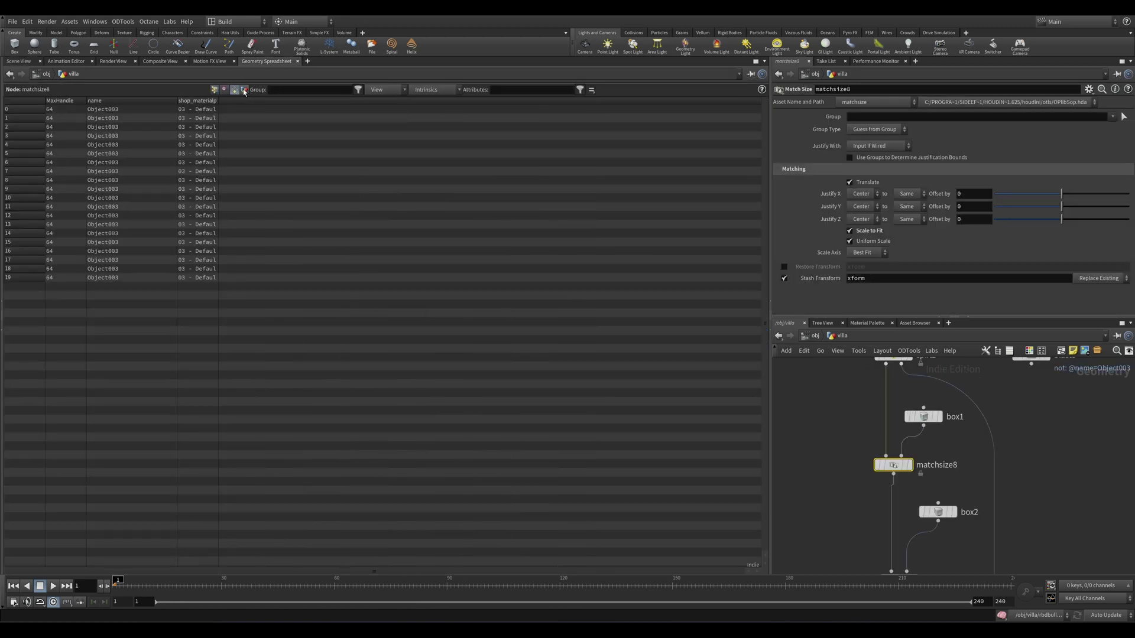
- Show matchsize8's detail attributes in the Geometry Spreadsheet, widen the value column, and select the xform attribute
left_click(244, 90)
left_click_drag(86, 104, 500, 103)
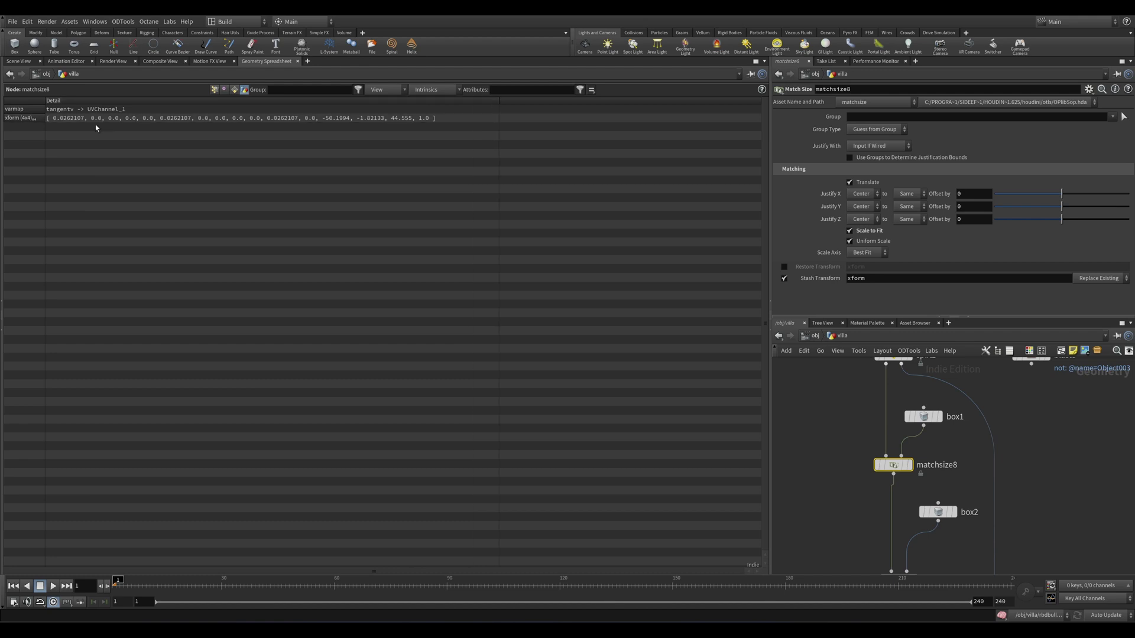
left_click(19, 120)
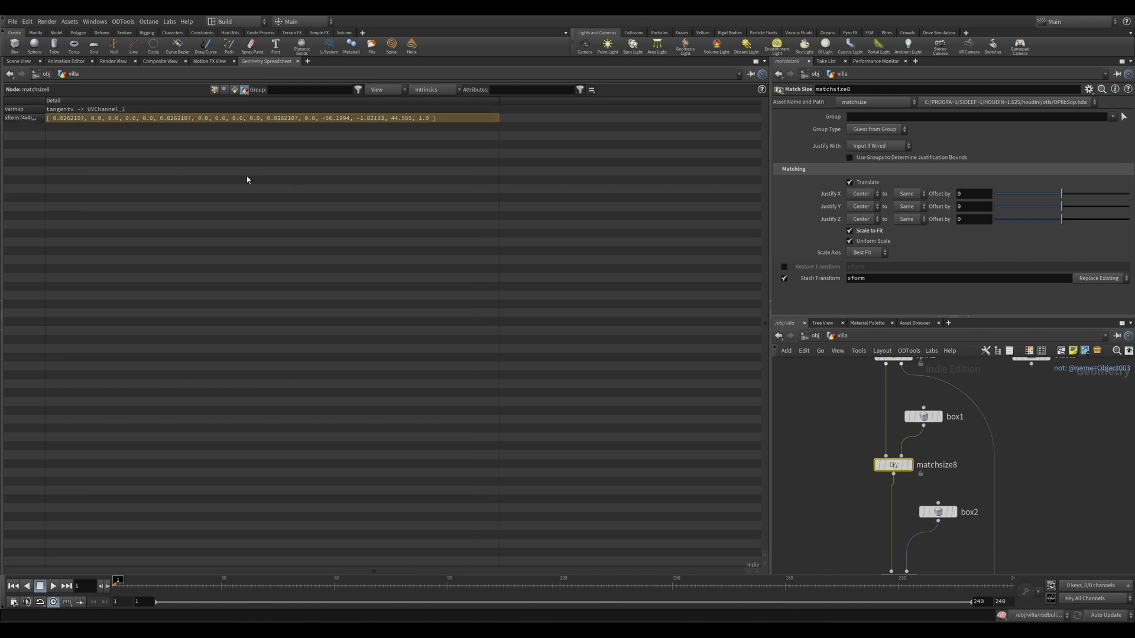
- Check matchsize9's detail attributes in the Geometry Spreadsheet and return to the 3D scene view
middle_click_drag(842, 534, 894, 469)
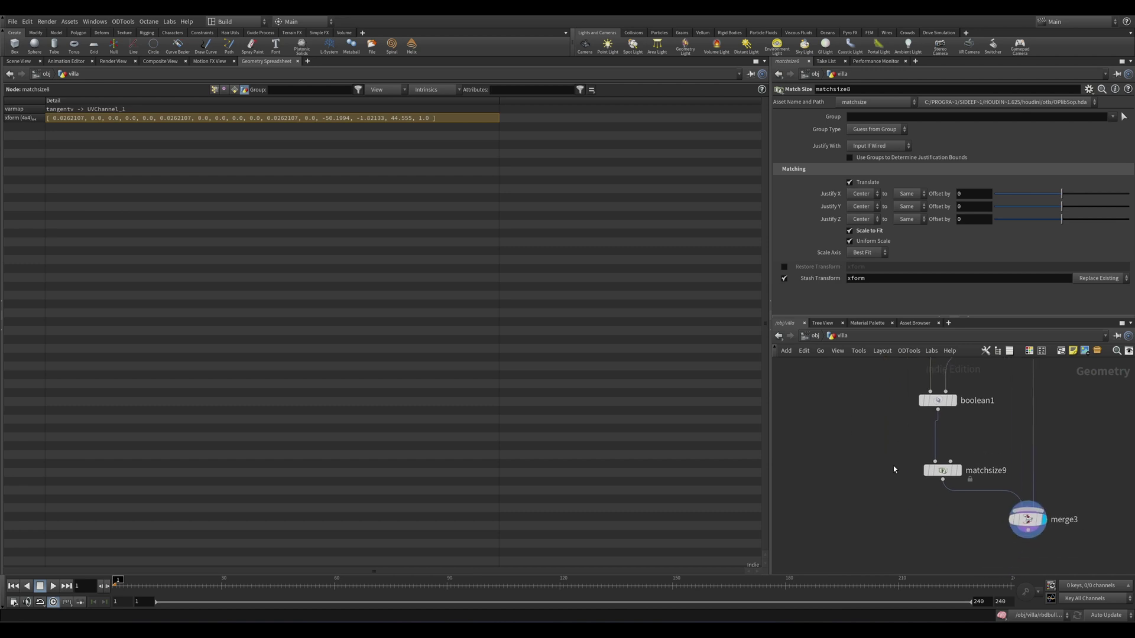
left_click(942, 471)
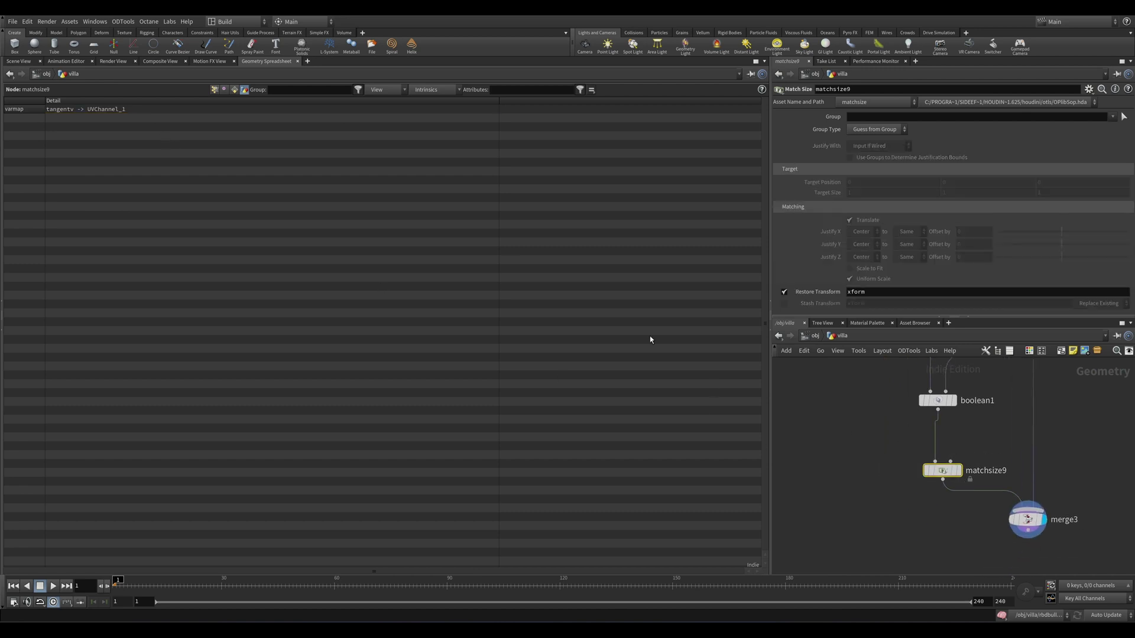
left_click(12, 62)
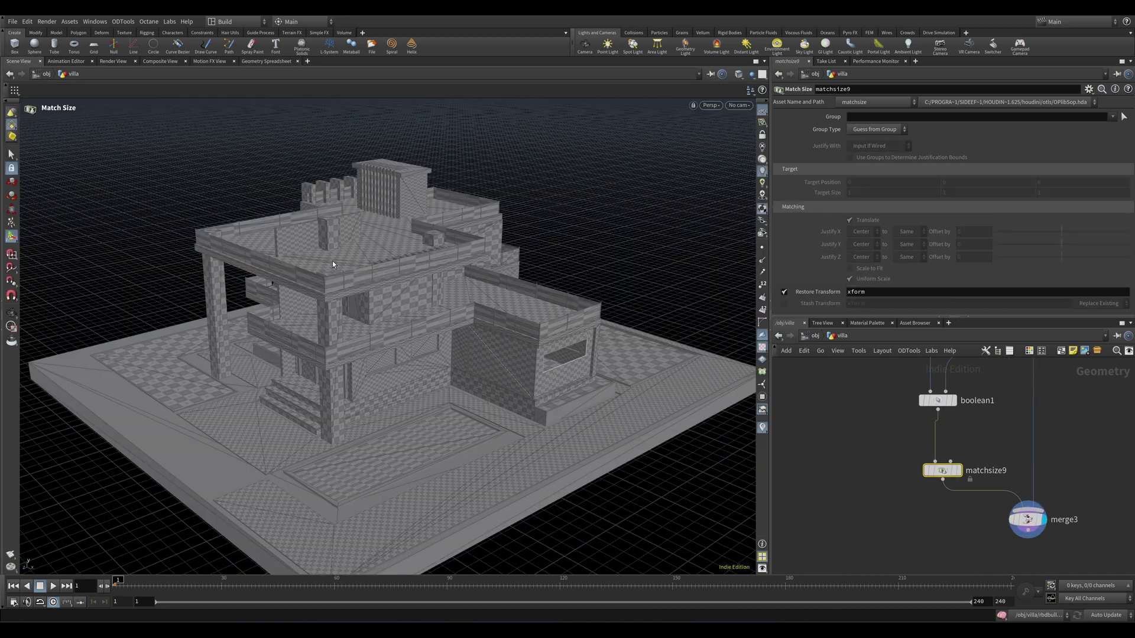
- Try xform2 as matchsize9's Restore Transform attribute, and set it back to xform
left_click(882, 292)
type("2")
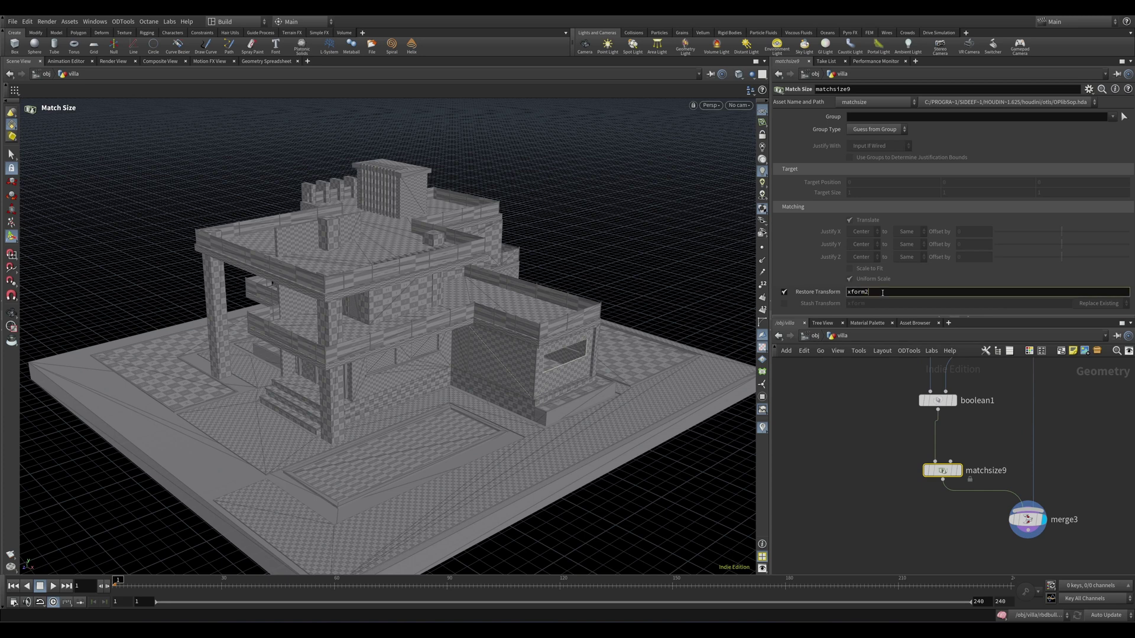
key("Return")
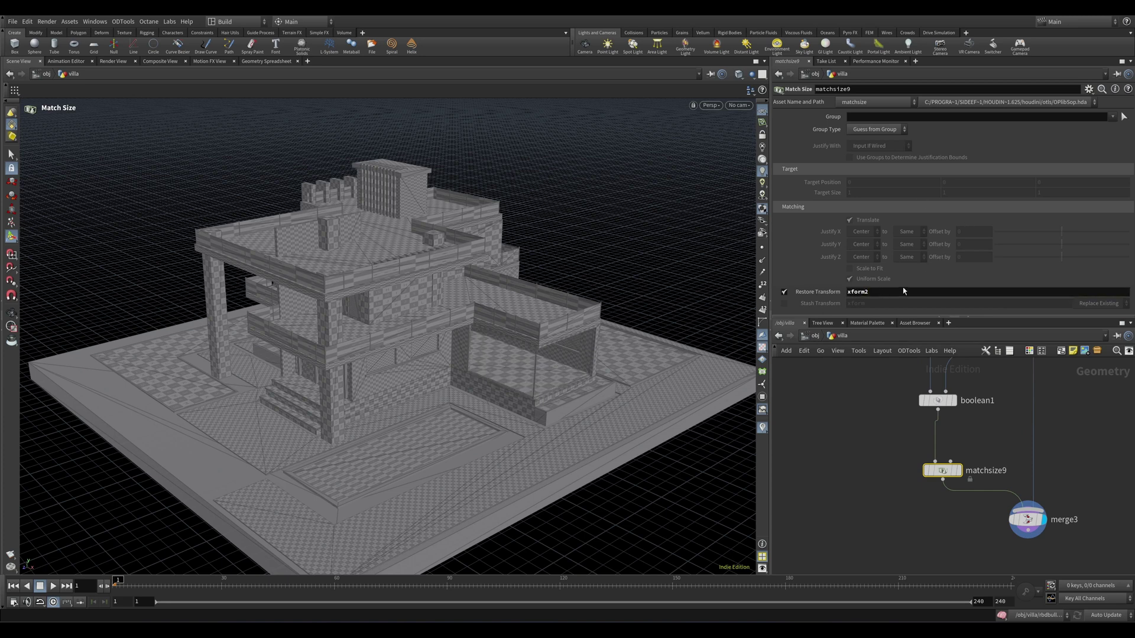
left_click(901, 292)
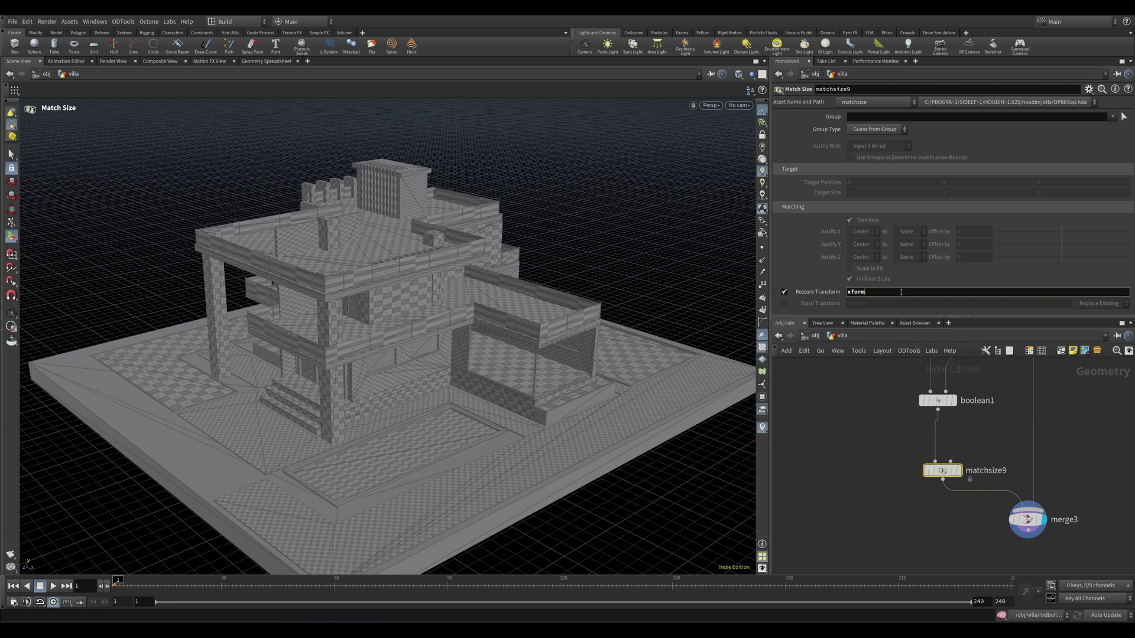
key("Return")
middle_click_drag(945, 495, 869, 538)
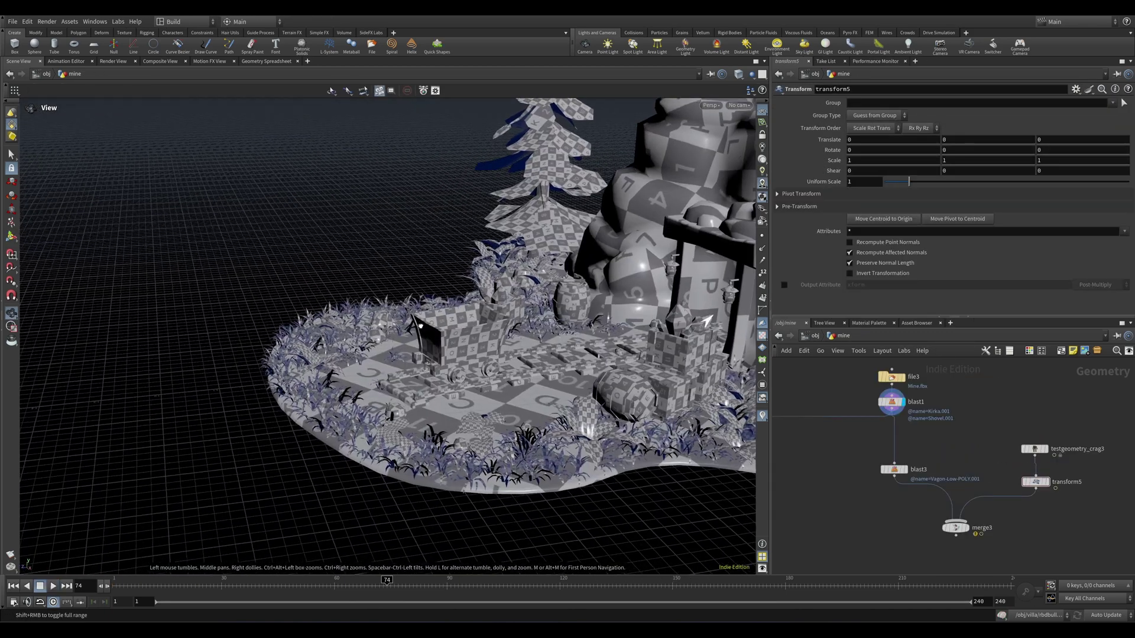
- Examine the mine cart centered by matchsize1 up close and from above
left_click(904, 470)
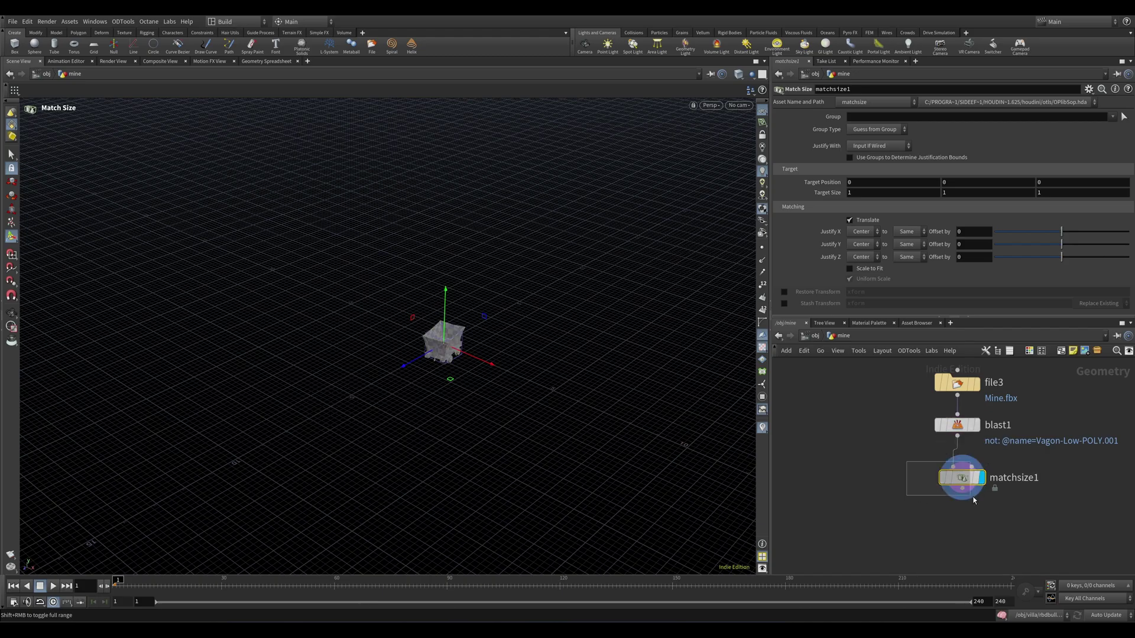
key("Escape")
scroll(540, 355, "up", 5)
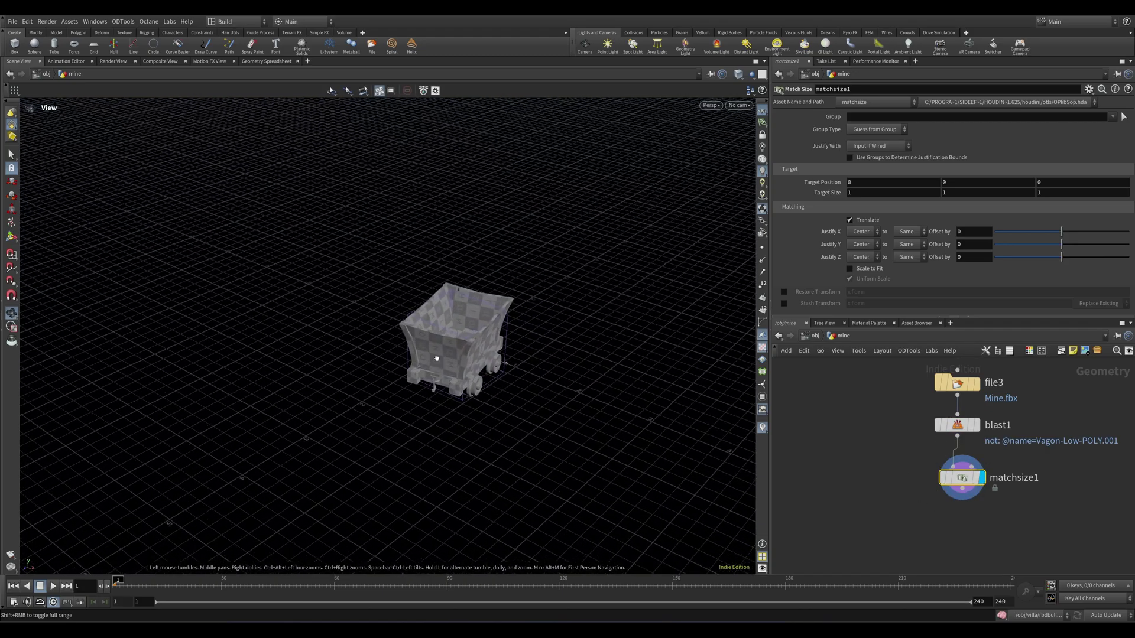
left_click_drag(437, 359, 522, 477)
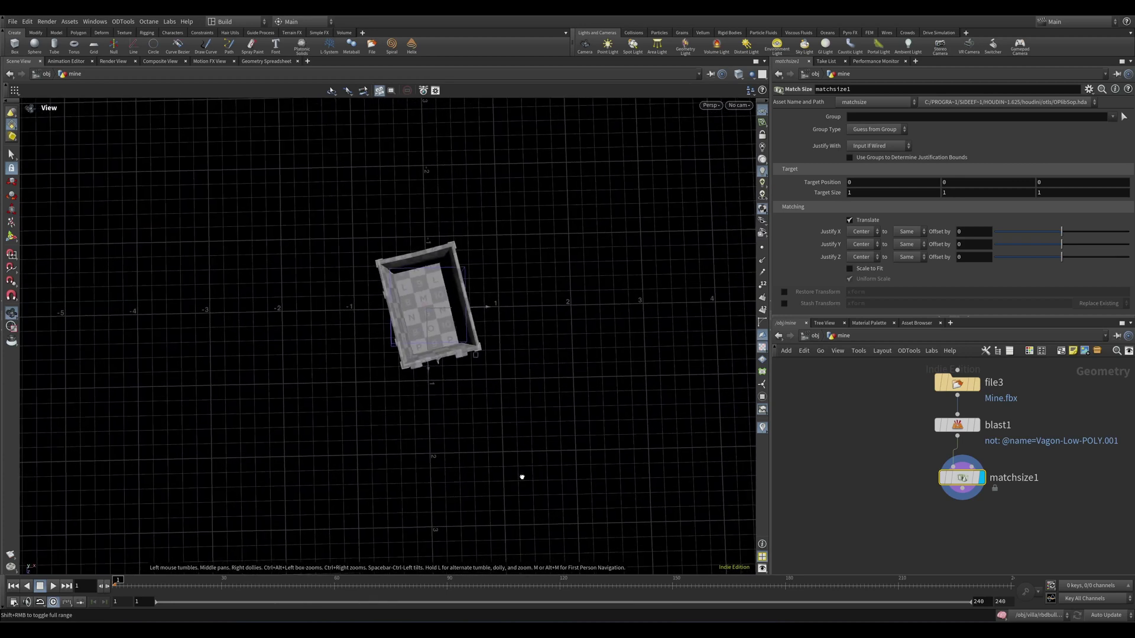
key("Return")
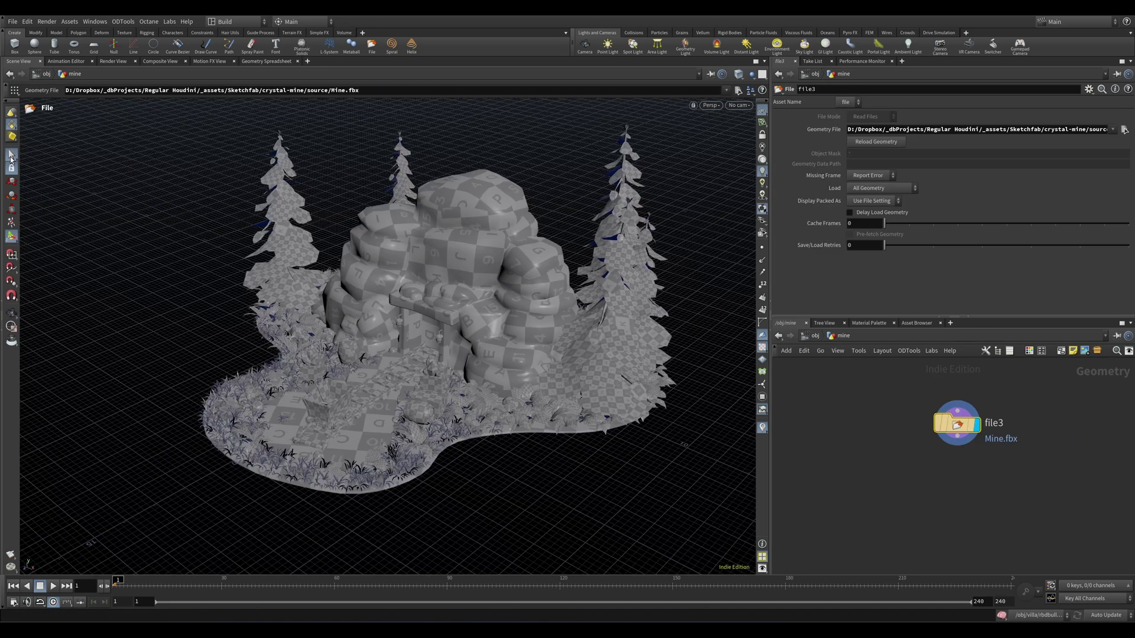
- Set the Select tool to pick by Name Attribute, and blast the mine cart in file3's geometry
left_click(11, 156)
left_click(421, 89)
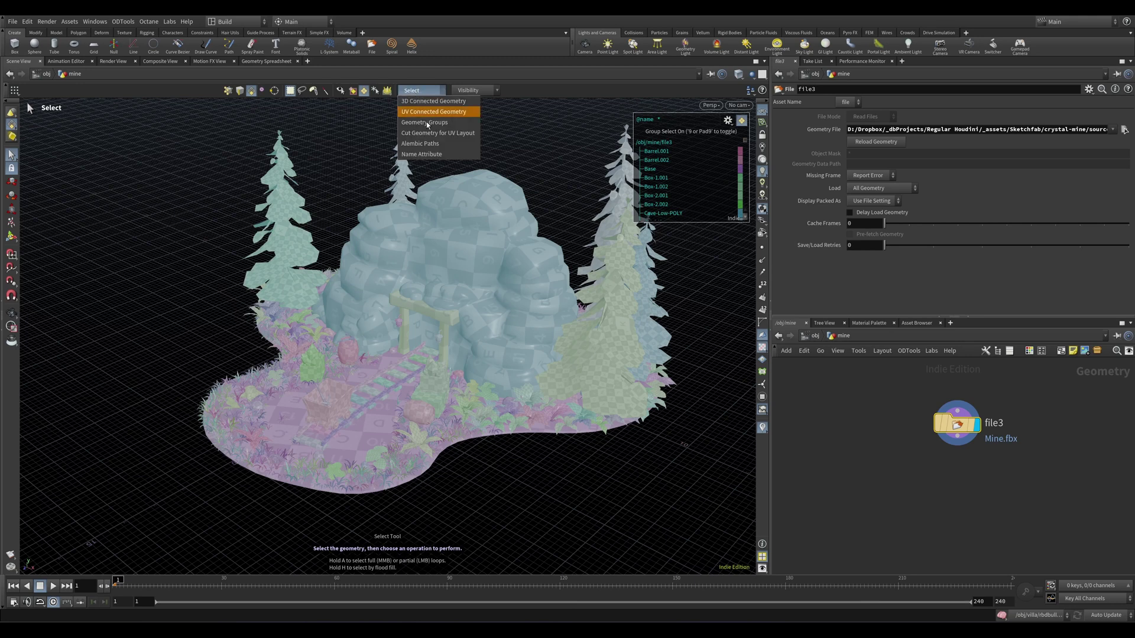
left_click(426, 161)
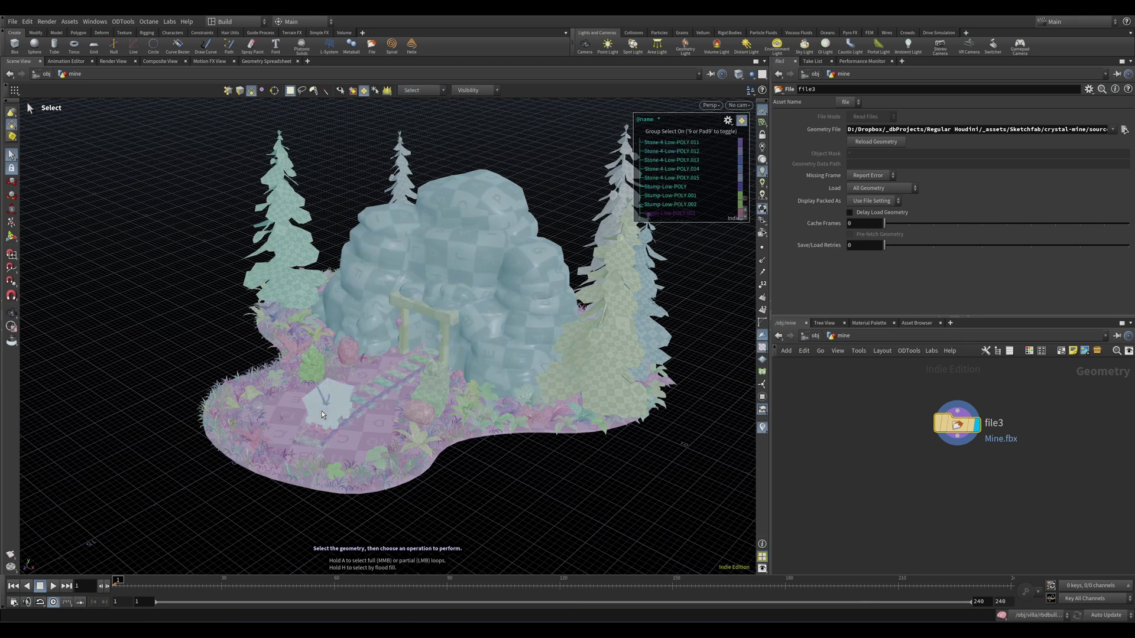
left_click(321, 410)
key("Delete")
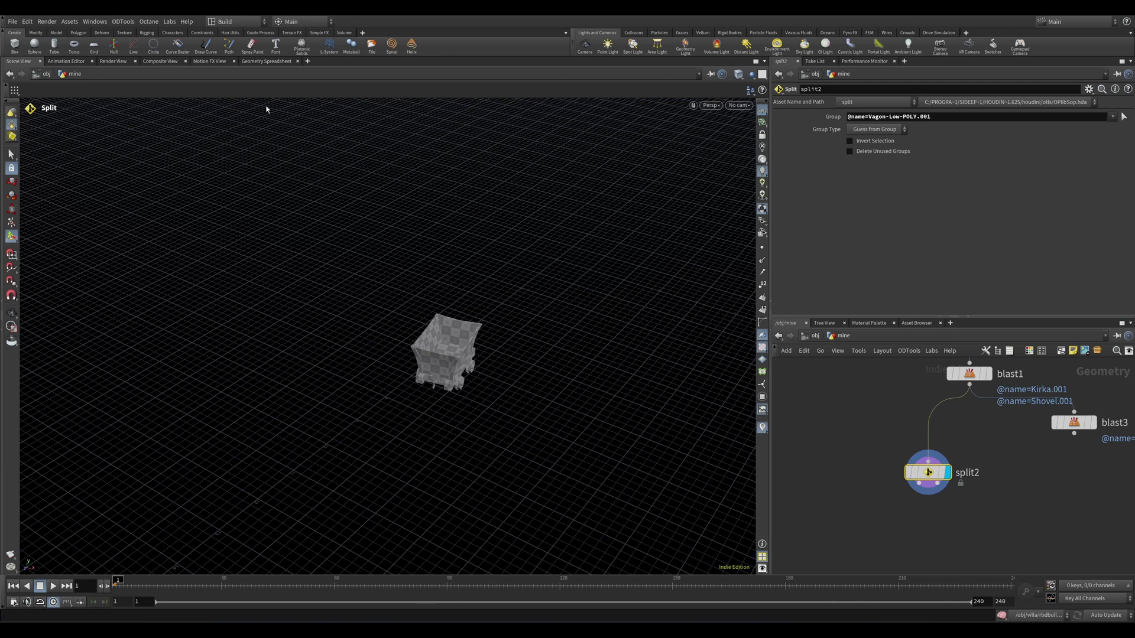
- Show split2's point attributes in the Geometry Spreadsheet, narrow the P[x] column, and highlight the fbx rotation, scale and translation columns
left_click(264, 62)
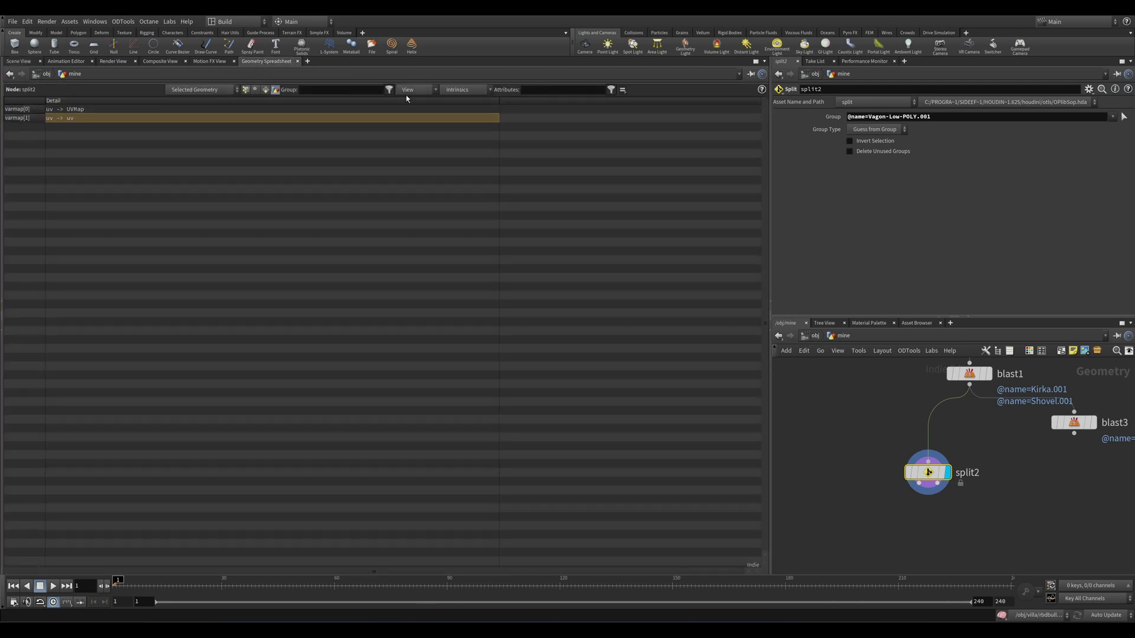
left_click(245, 90)
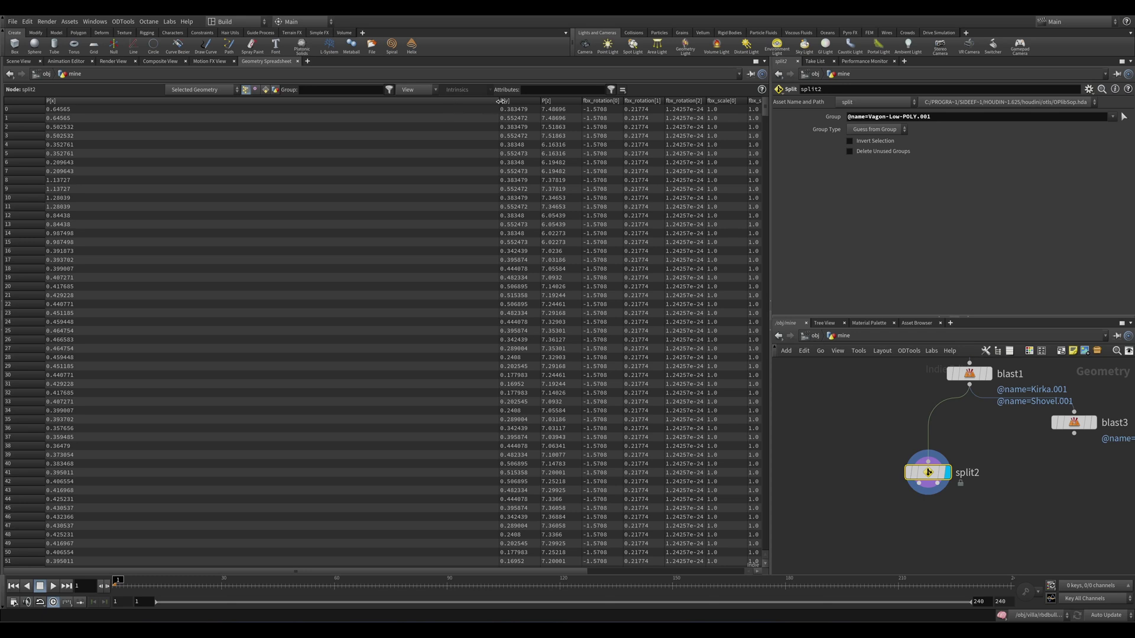
left_click_drag(501, 101, 105, 101)
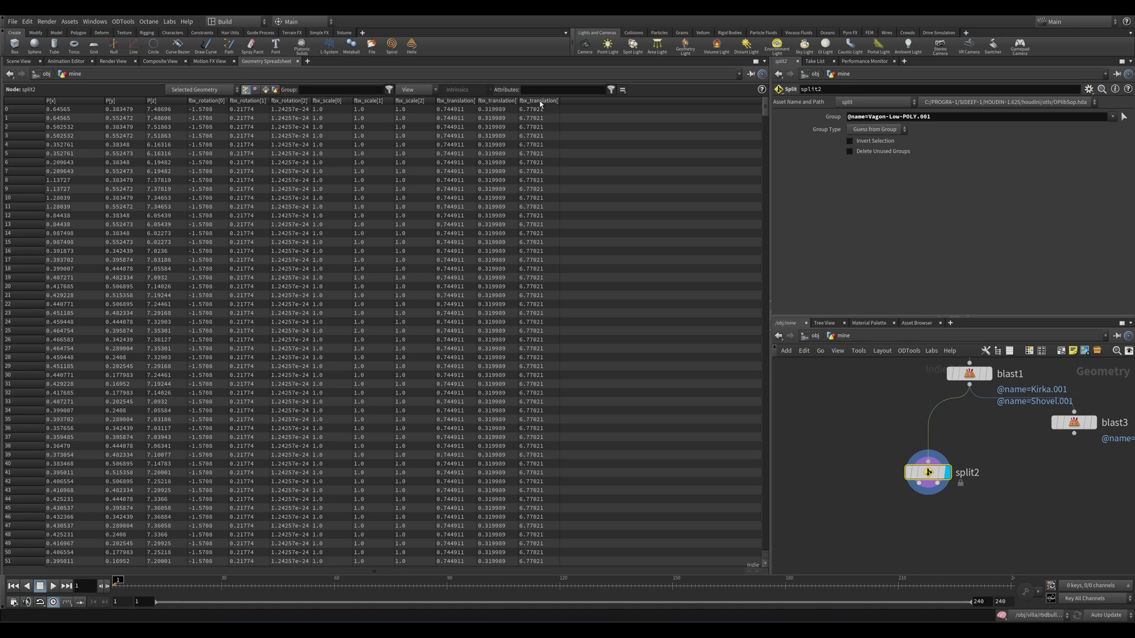
left_click_drag(200, 110, 548, 545)
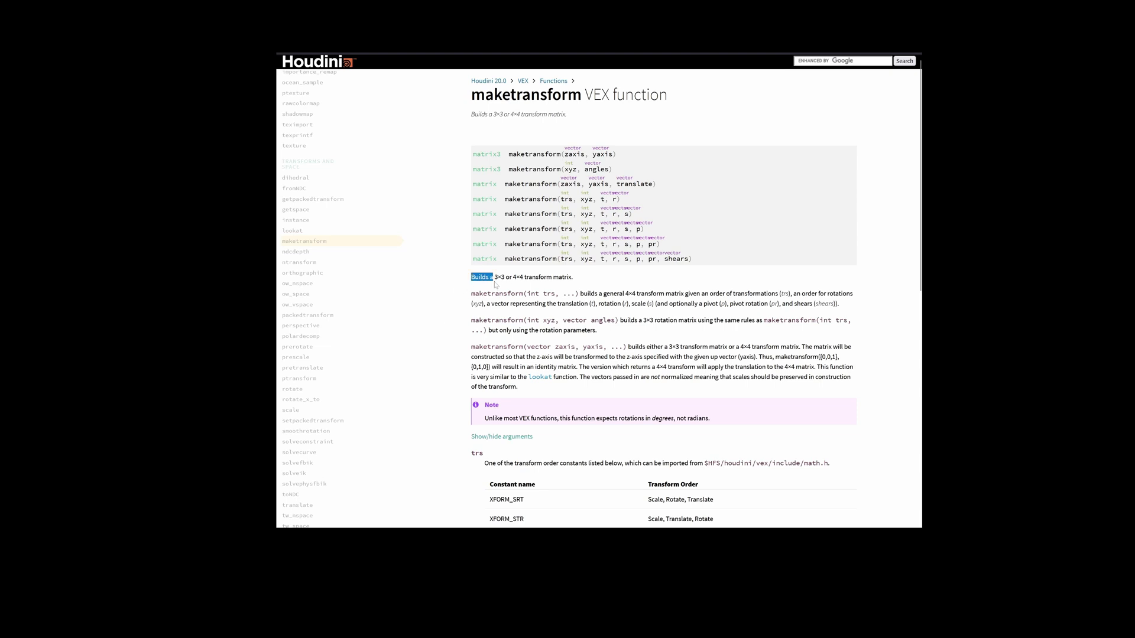
- Read the maketransform VEX function documentation, covering its description, argument order and the note on rotation units
left_click_drag(525, 288, 609, 304)
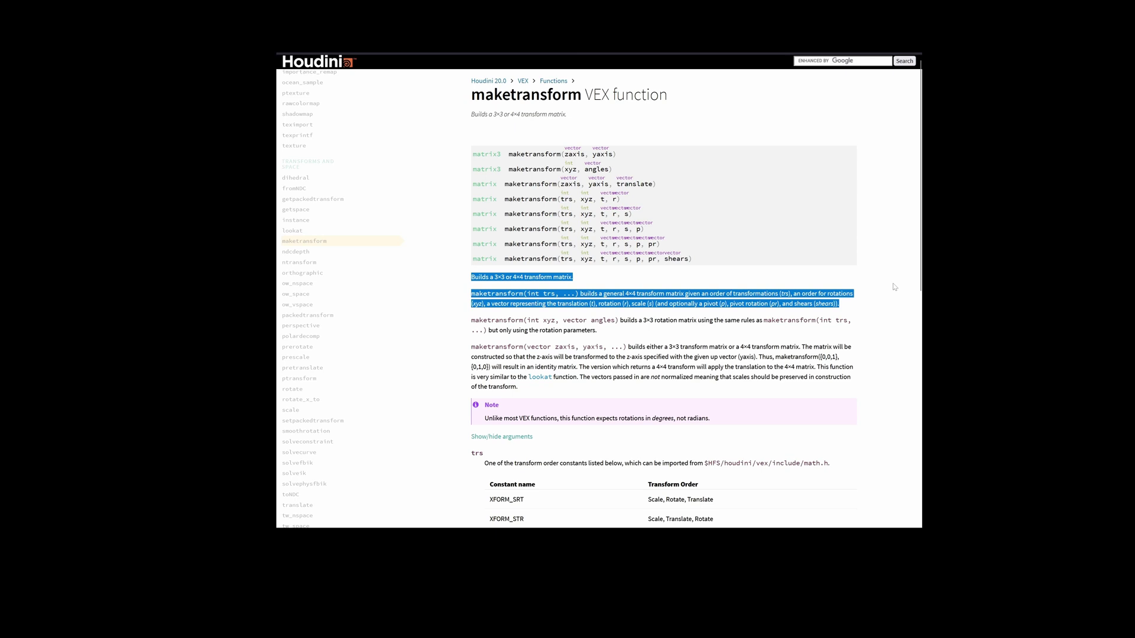
left_click(881, 317)
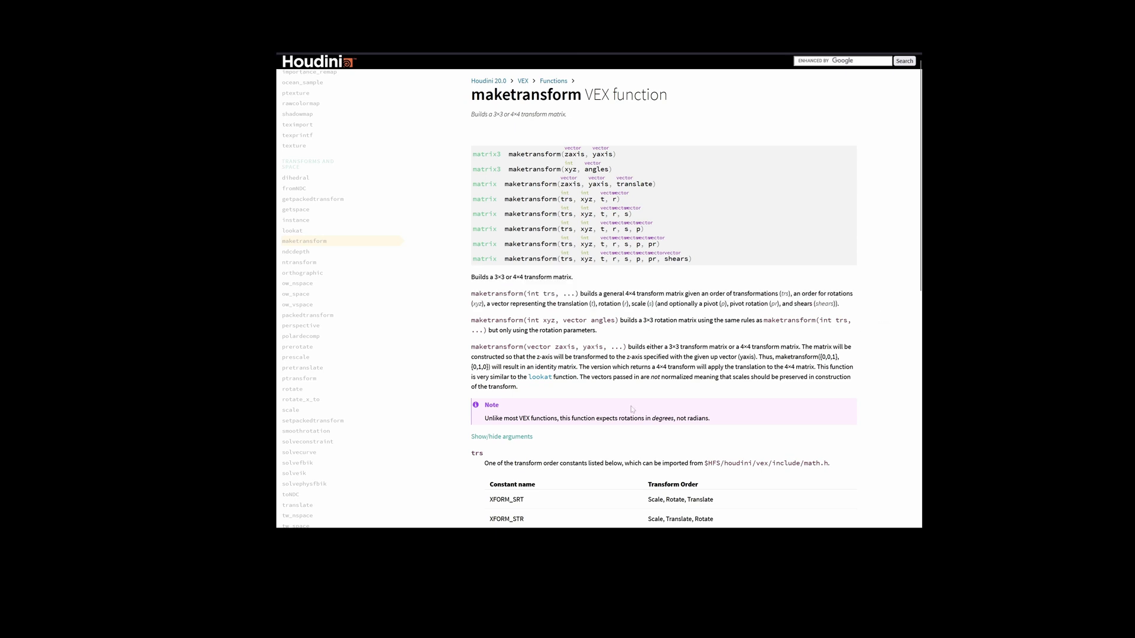
left_click_drag(504, 419, 615, 419)
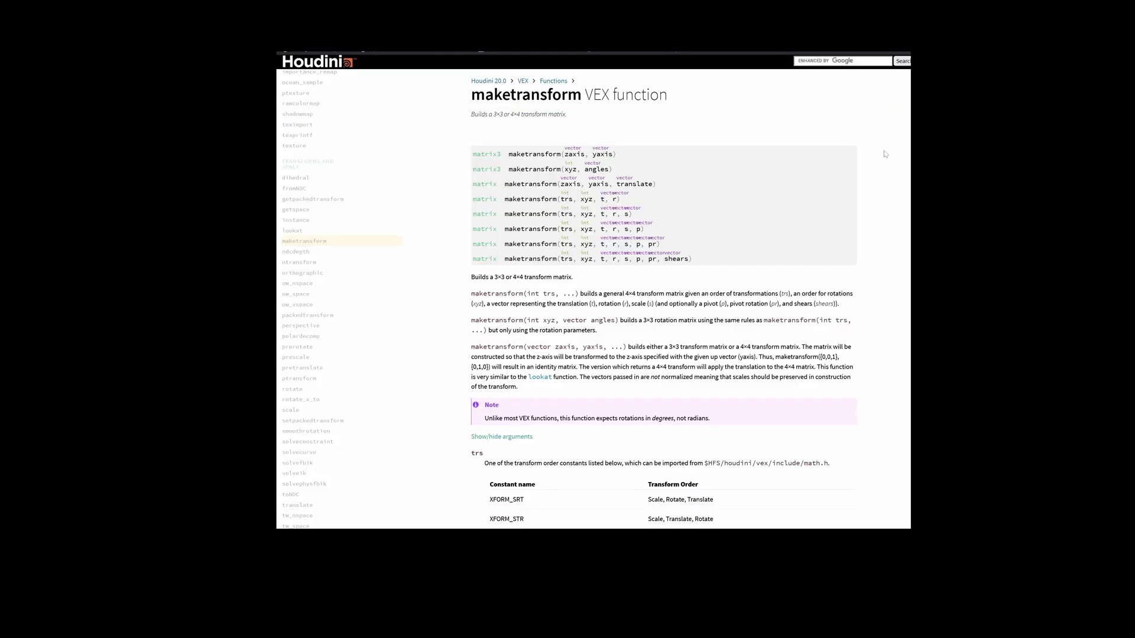
left_click_drag(485, 95, 548, 95)
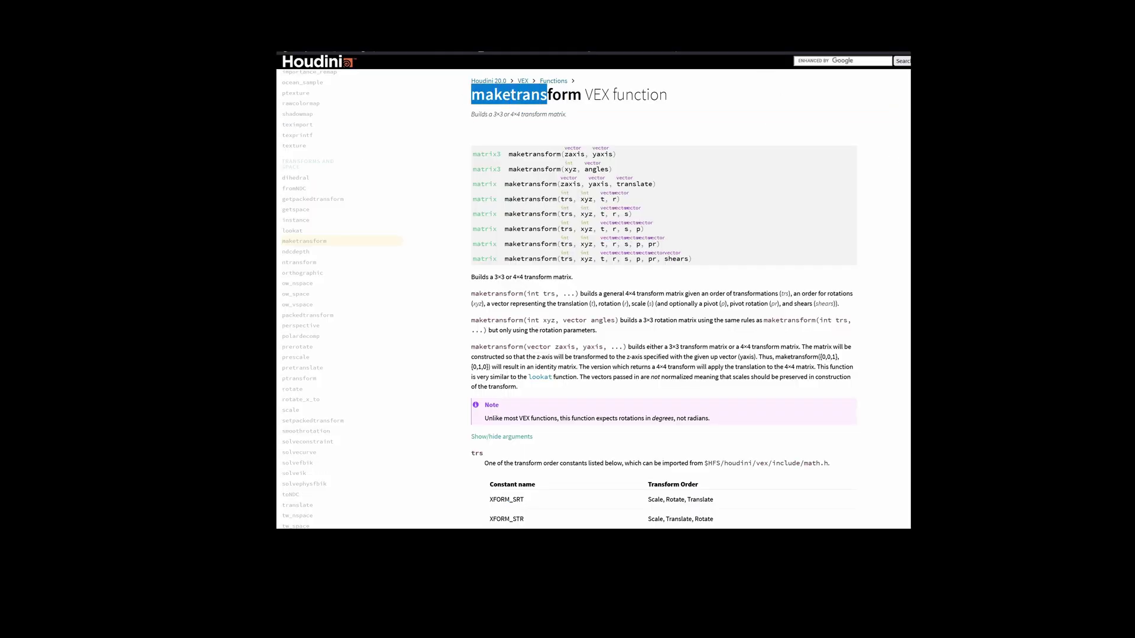
left_click(896, 351)
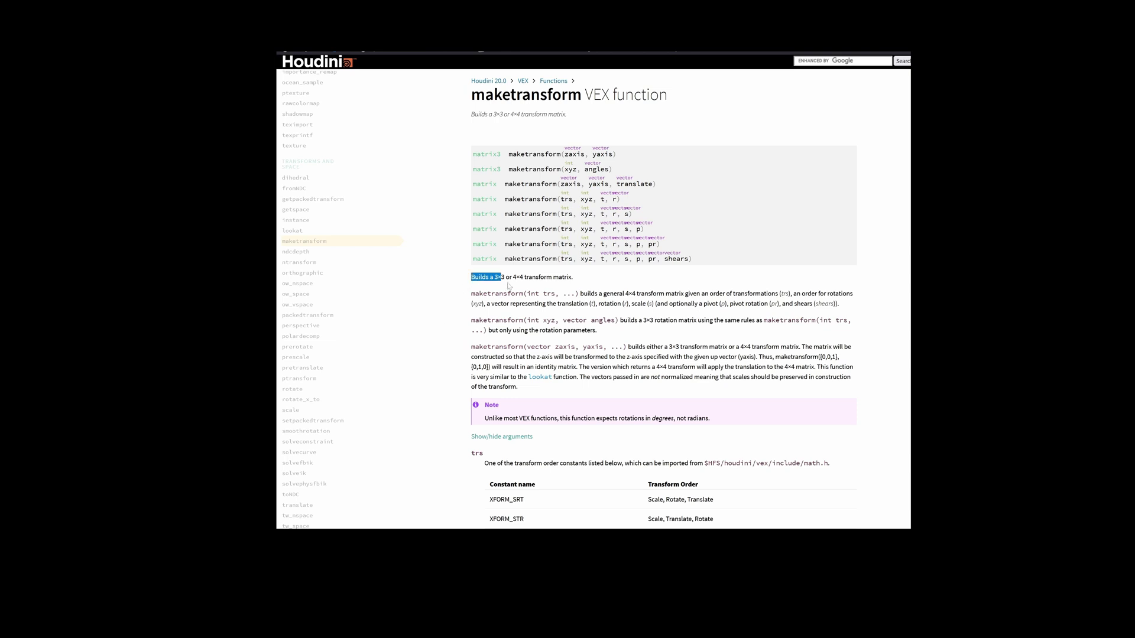
left_click_drag(531, 290, 839, 303)
- In pointwrangle3's VEXpression, declare vectors t, r and s from v@fbx_translation, v@fbx_rotation and v@fbx_scale
type("vec")
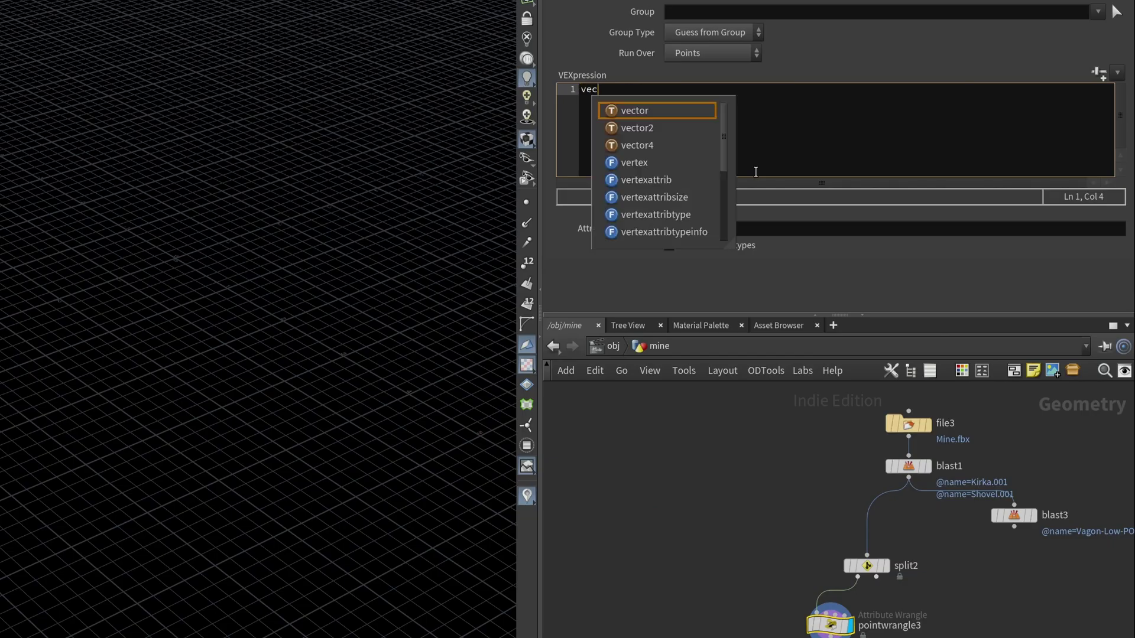
type("tor t")
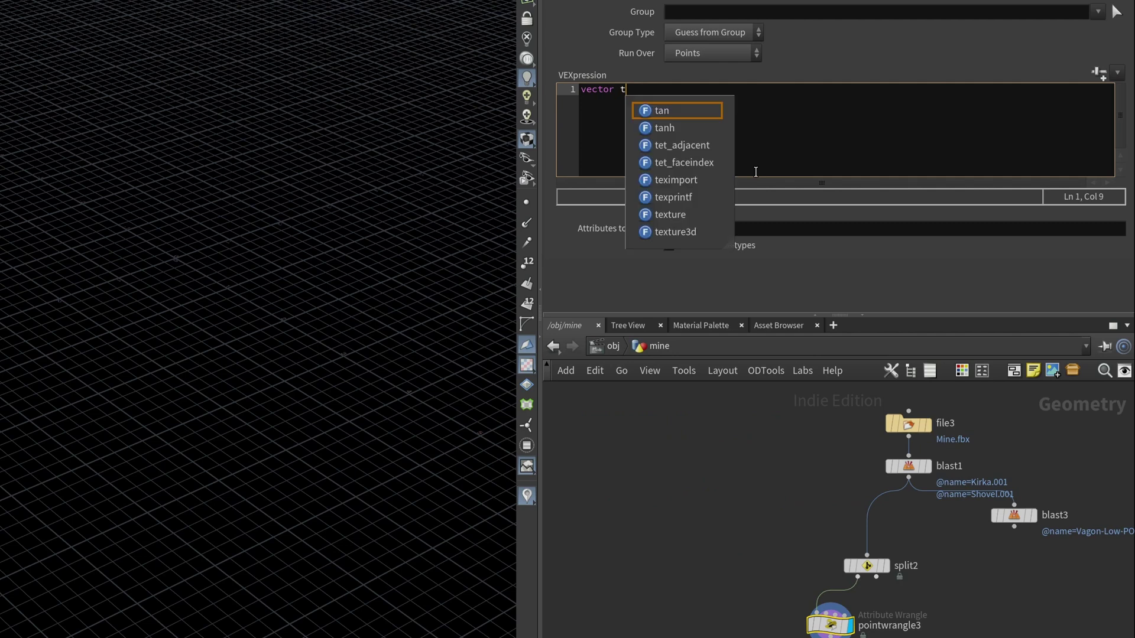
type(" = v@fbx_translation;")
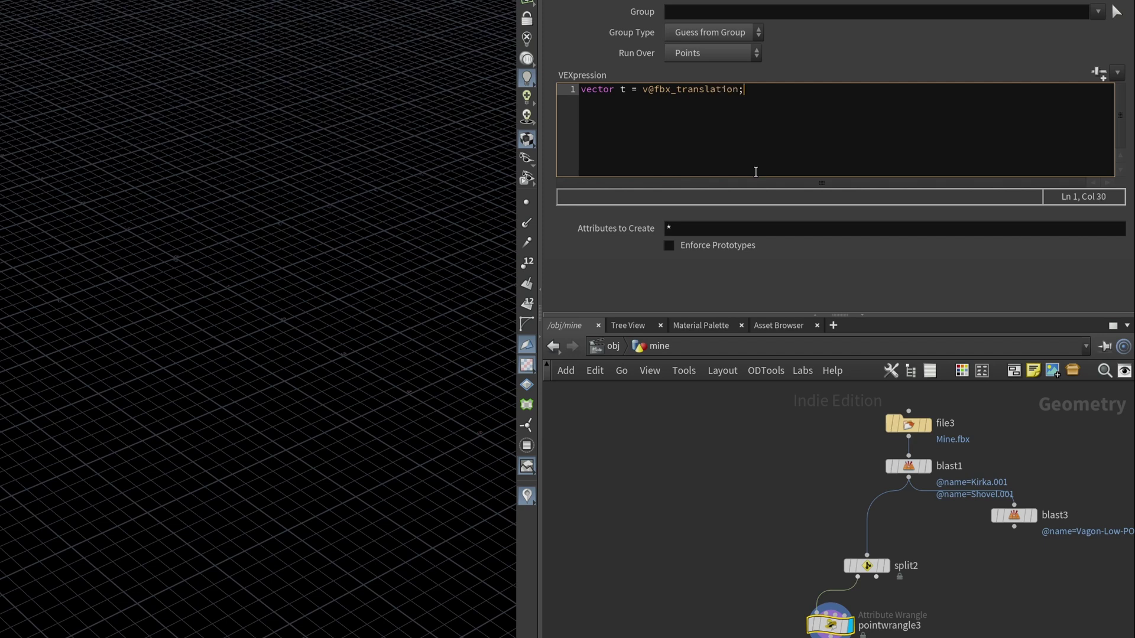
key("shift+Home")
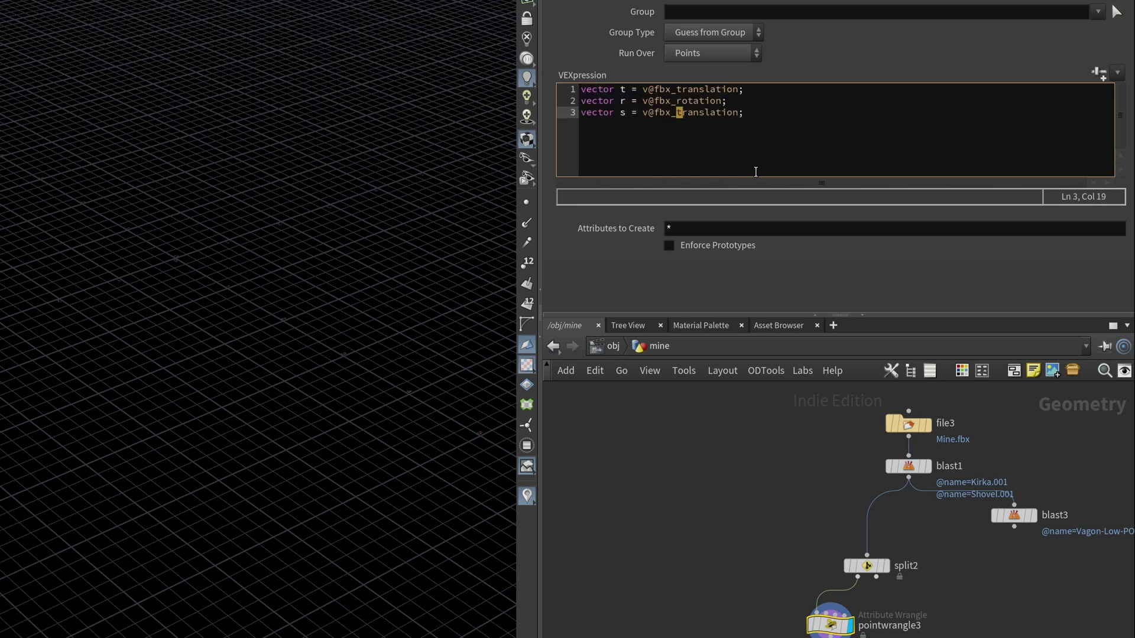
key("shift+Right")
key("shift+Right")
key("shift+Right")
key("shift+Right")
key("shift+Right")
key("shift+Right")
key("shift+Right")
key("shift+Right")
type("scale")
- Wrap v@fbx_rotation on the vector r line in the degrees() function
key("Up")
key("ctrl+Left")
key("ctrl+Left")
key("ctrl+Left")
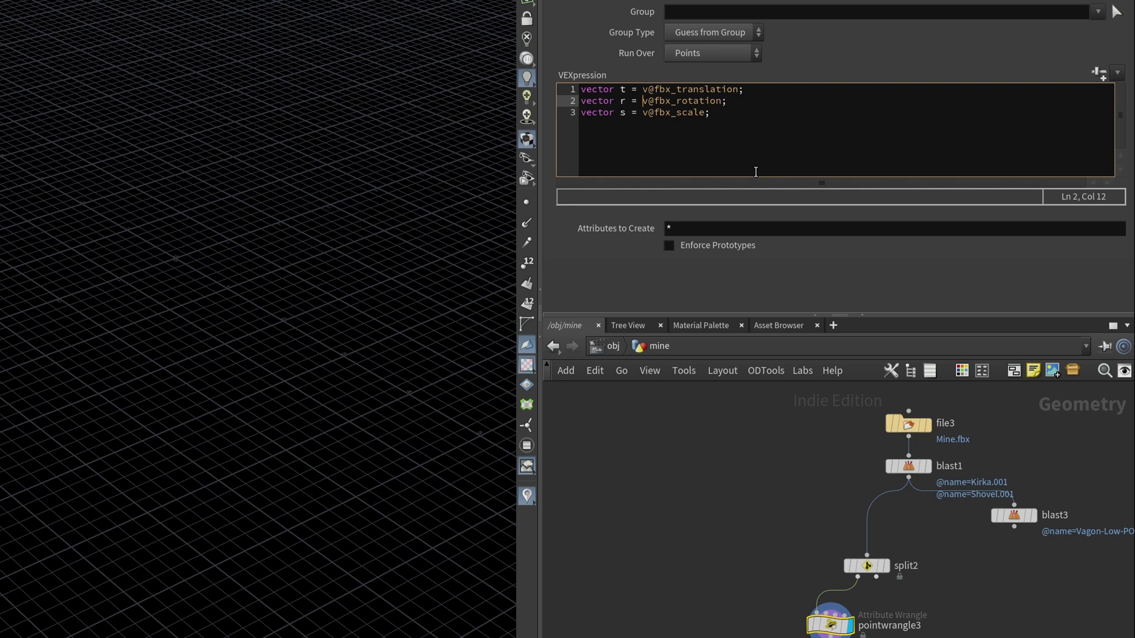
type("degrees")
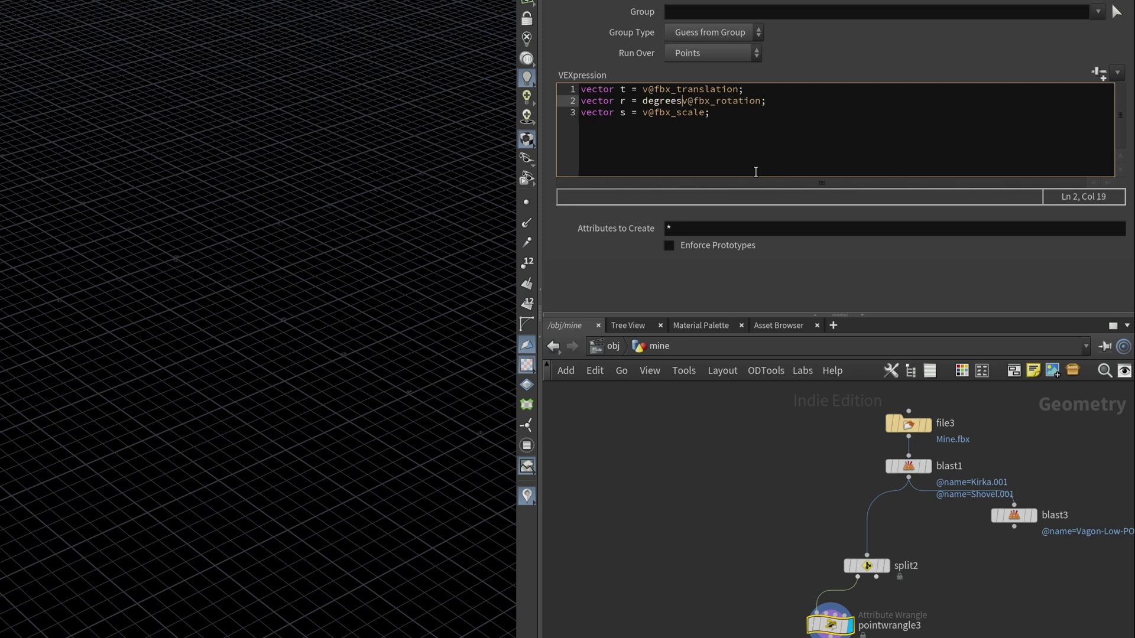
type("(")
key("End")
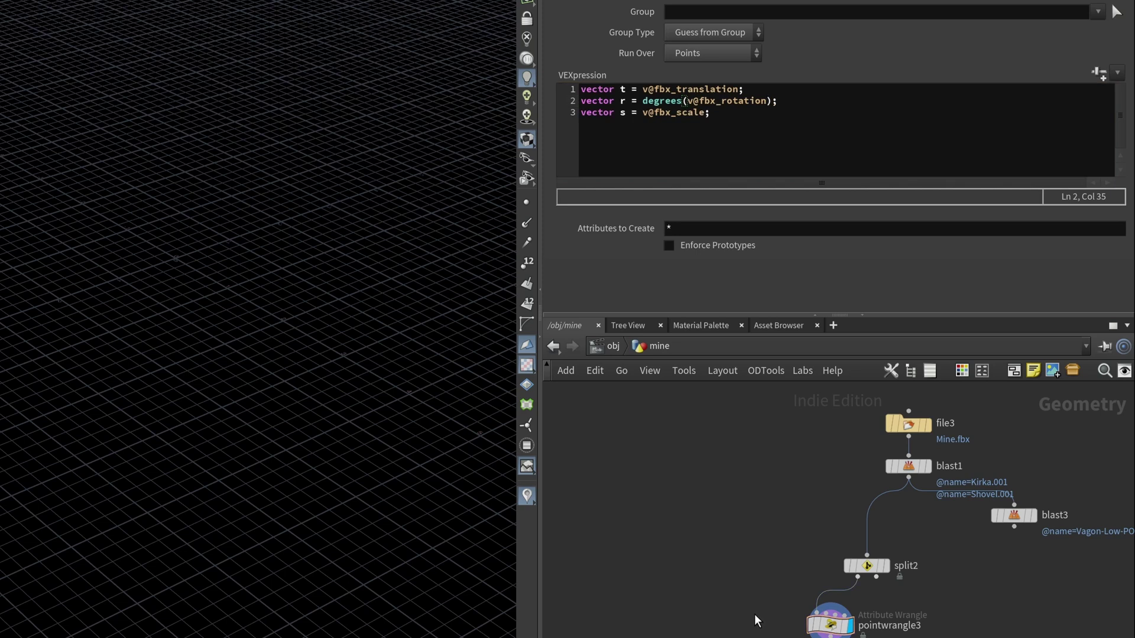
- Below the vectors, add the line matrix m = maketransform(XFORM_RTS, XFORM_XYZ, t, r, s); to the wrangle code
left_click(750, 116)
key("Return")
key("Return")
type("matrix m")
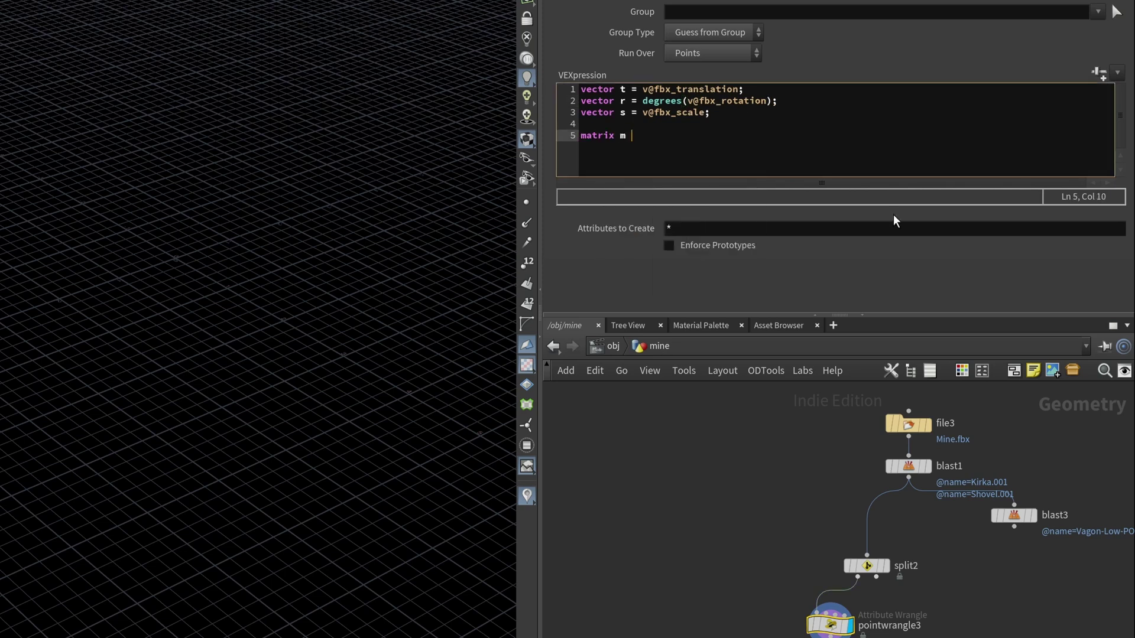
type(" = maketransform")
key("Return")
type("XFORM_RTS, X")
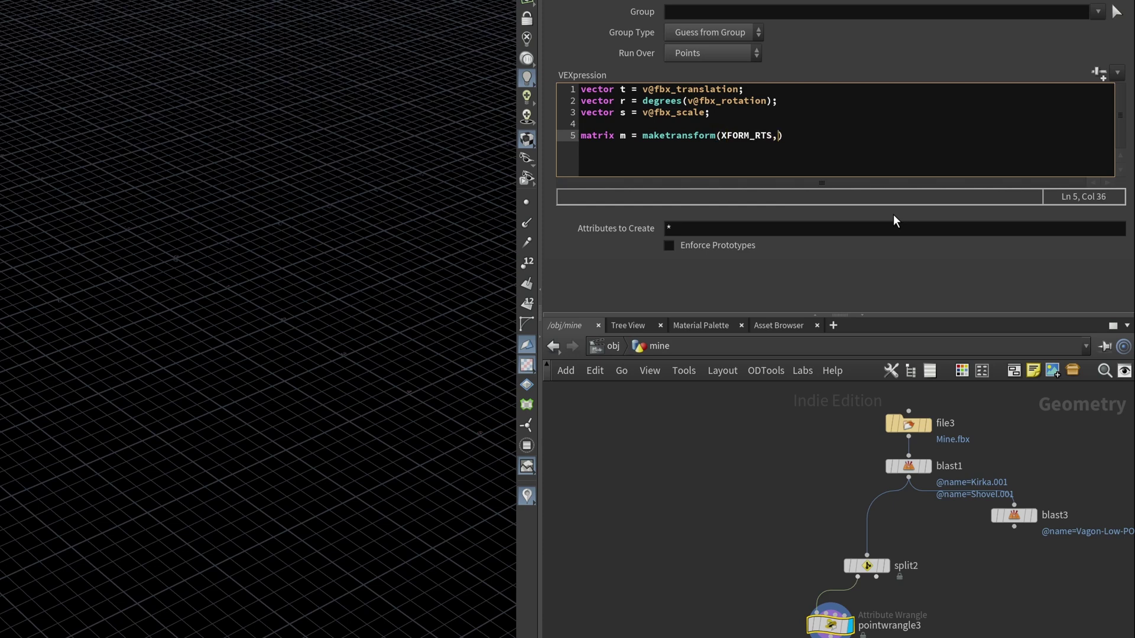
type("FORM_XYZ, t, r, s);")
key("Return")
key("Return")
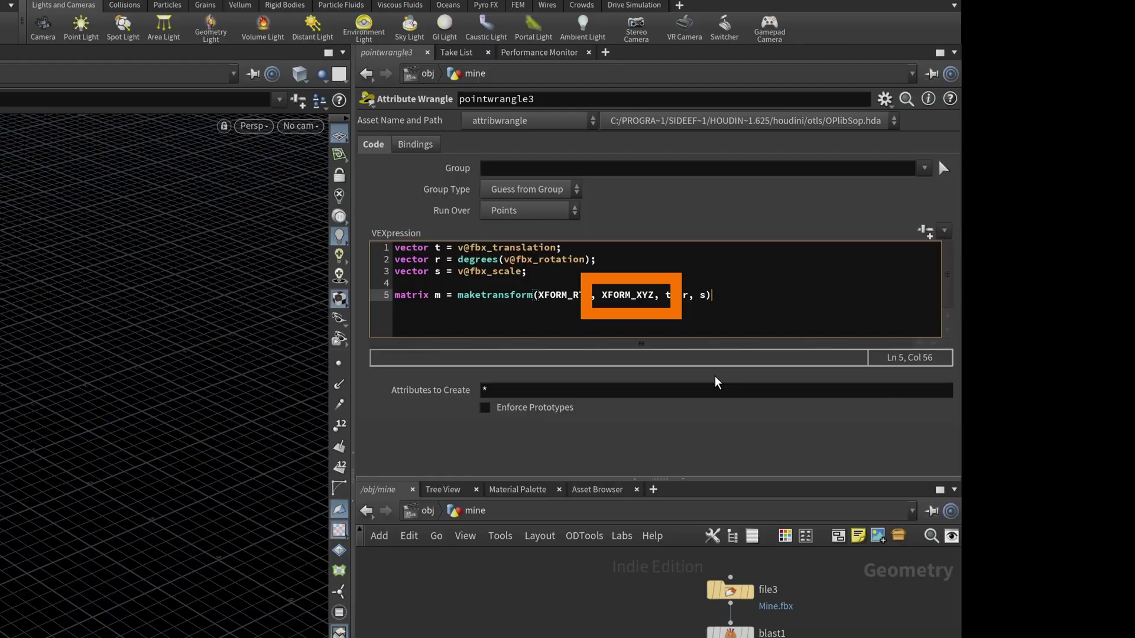
type(";")
key("Return")
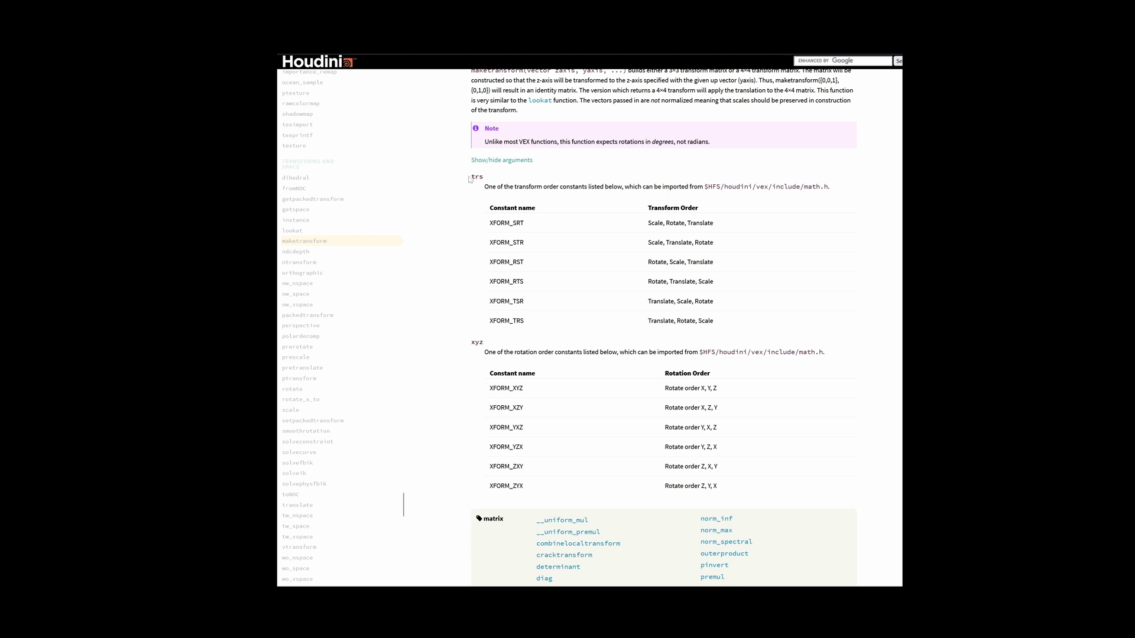
- Review the trs and xyz order constant tables in the maketransform documentation
left_click_drag(470, 176, 761, 486)
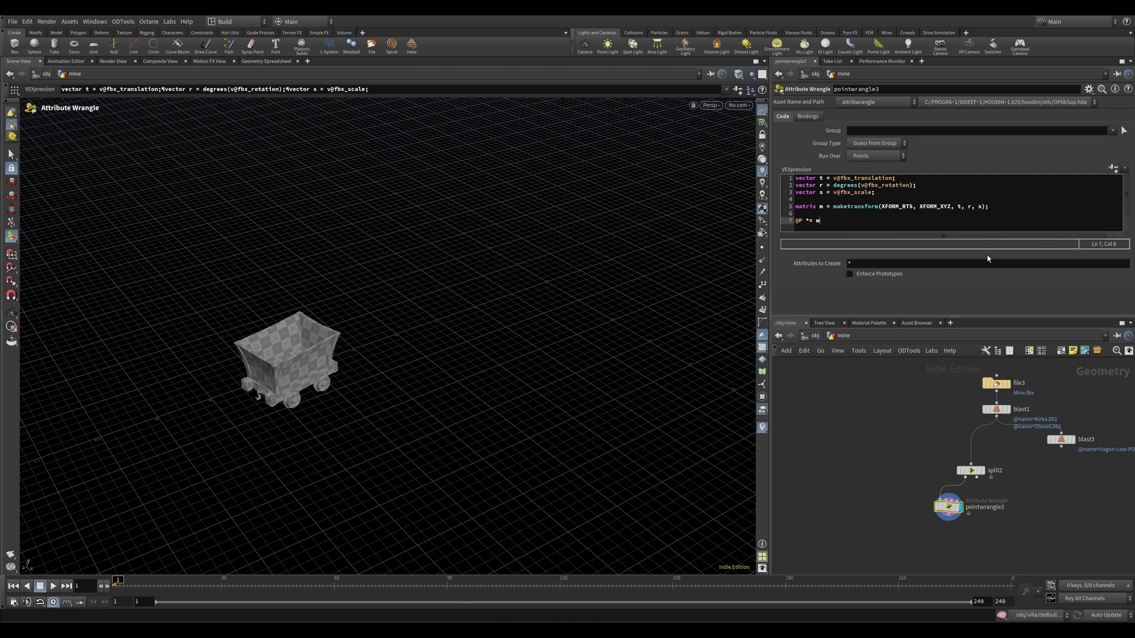
- Complete the @P *= m; line in pointwrangle3 and locate the transformed cart
type(";")
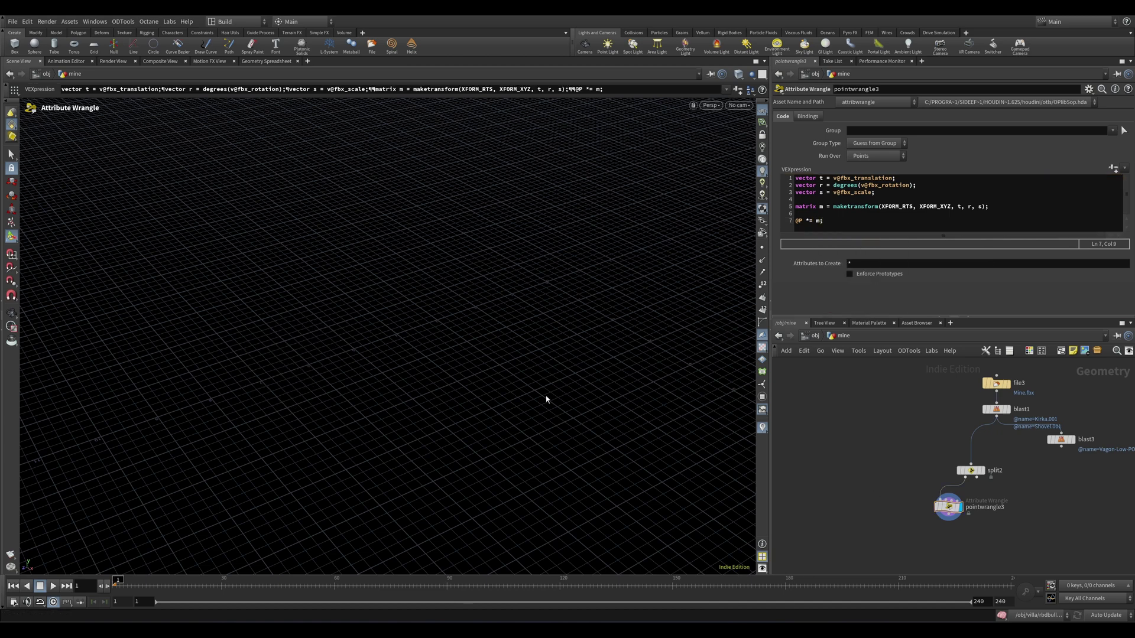
key("Escape")
left_click_drag(545, 398, 464, 382)
key("Return")
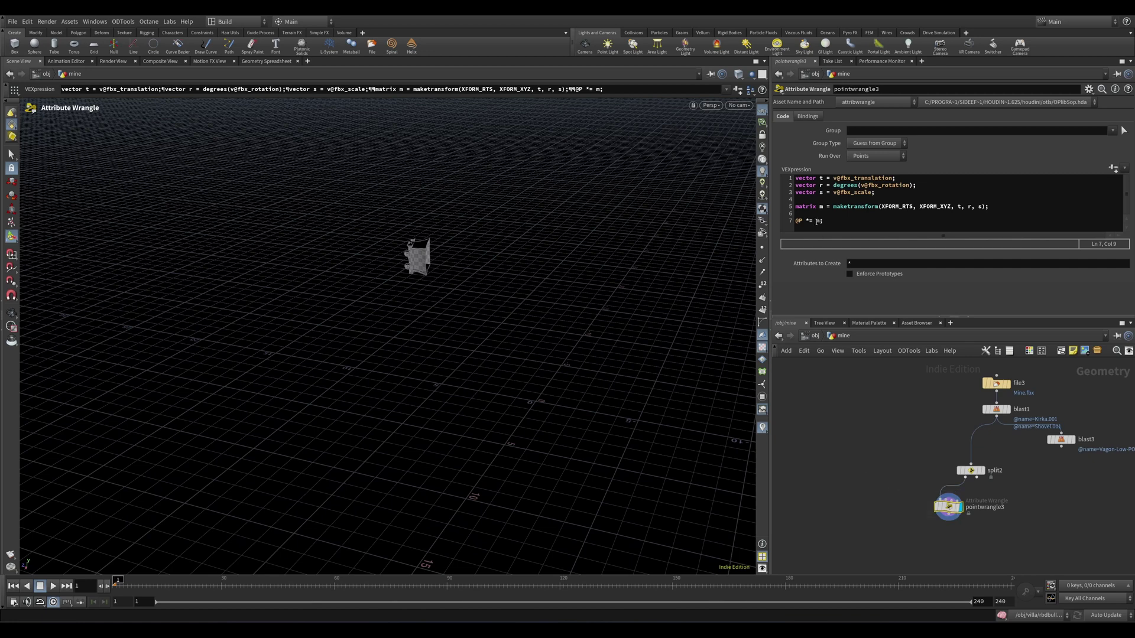
- Wrap m in invert() on the @P line so it reads @P *= invert(m);
left_click(813, 221)
type("in")
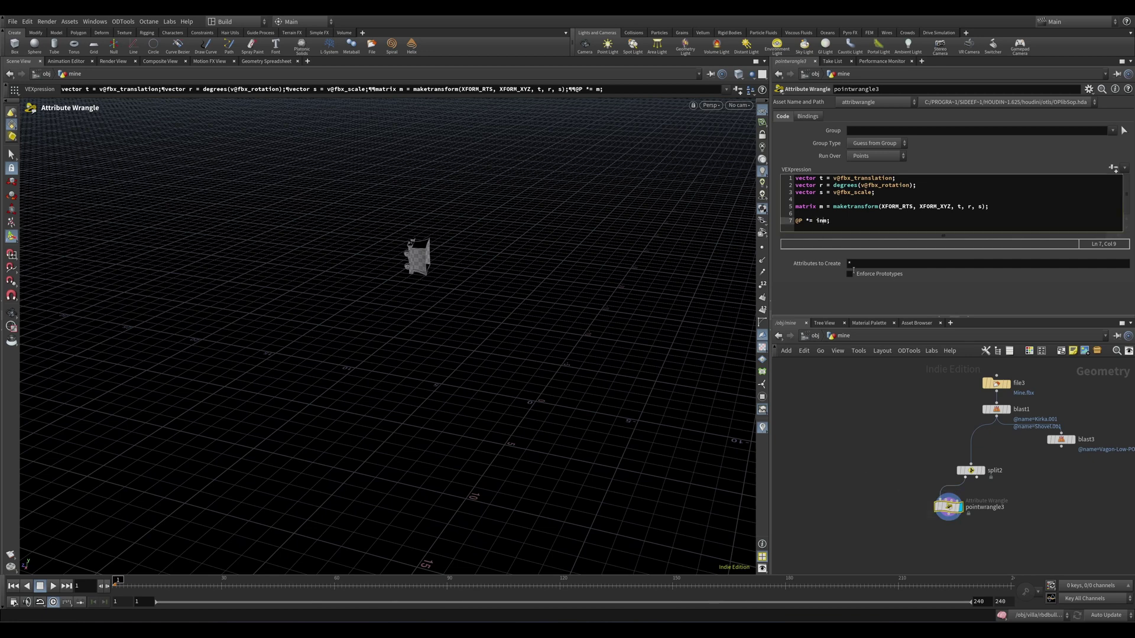
type("vert(")
key("Escape")
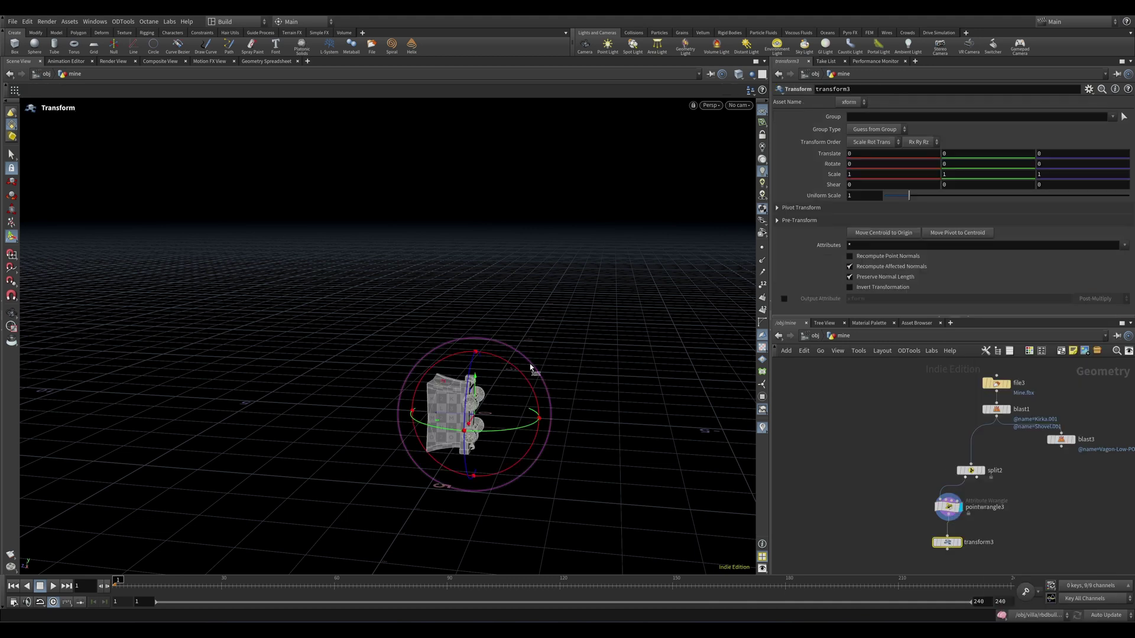
- Rotate the cart -90 degrees about X with transform3 and display that node's result
left_click_drag(514, 374, 636, 324)
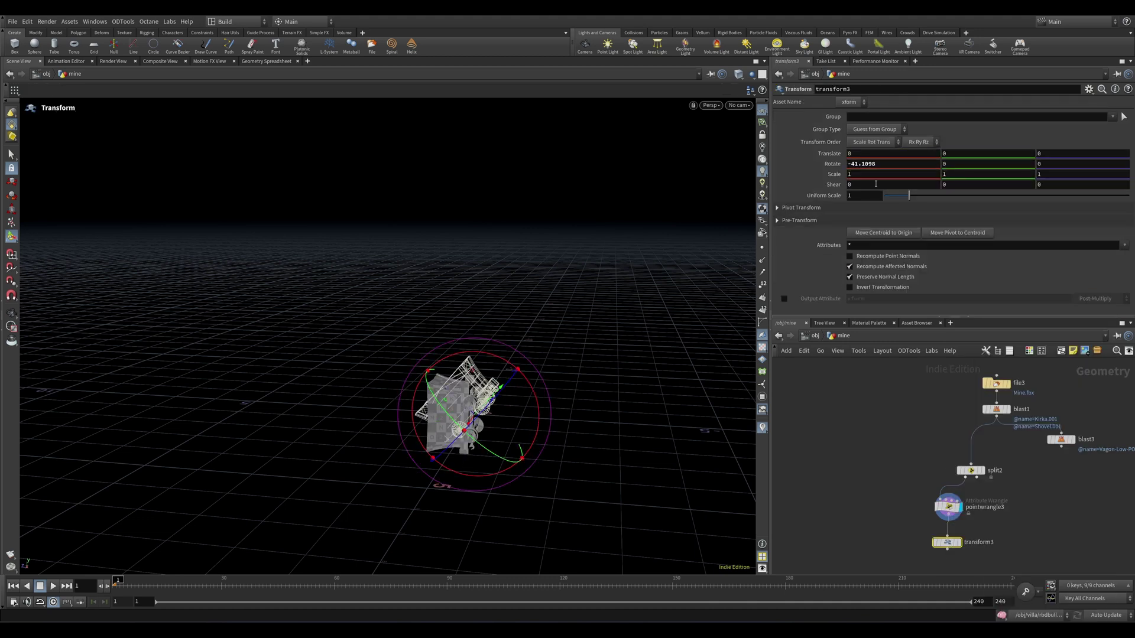
left_click(891, 166)
type("-90")
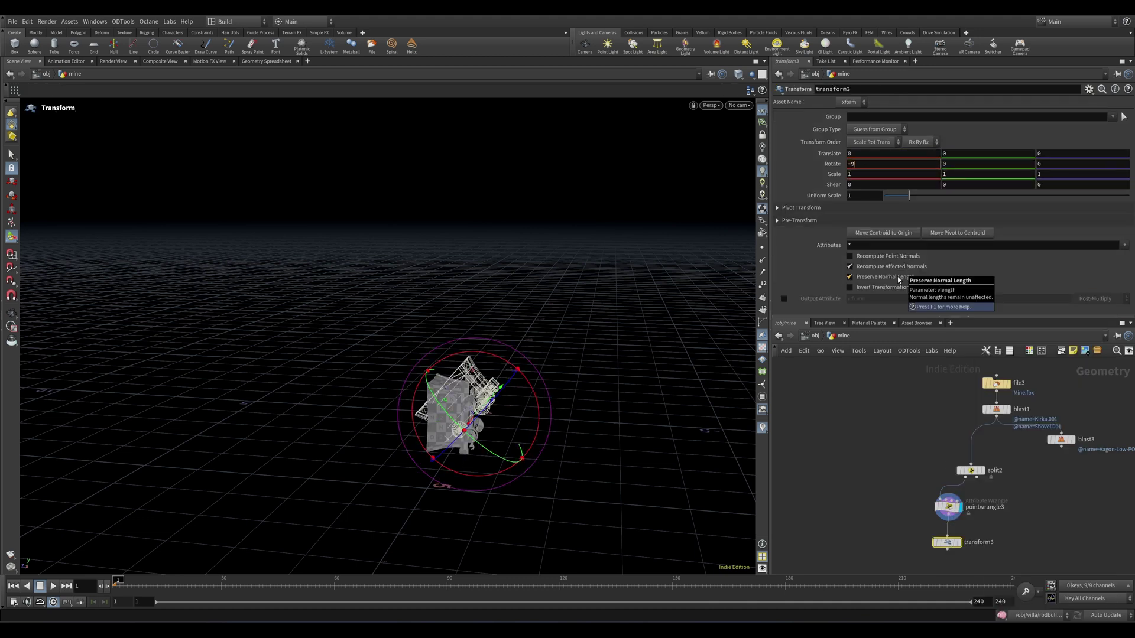
key("Return")
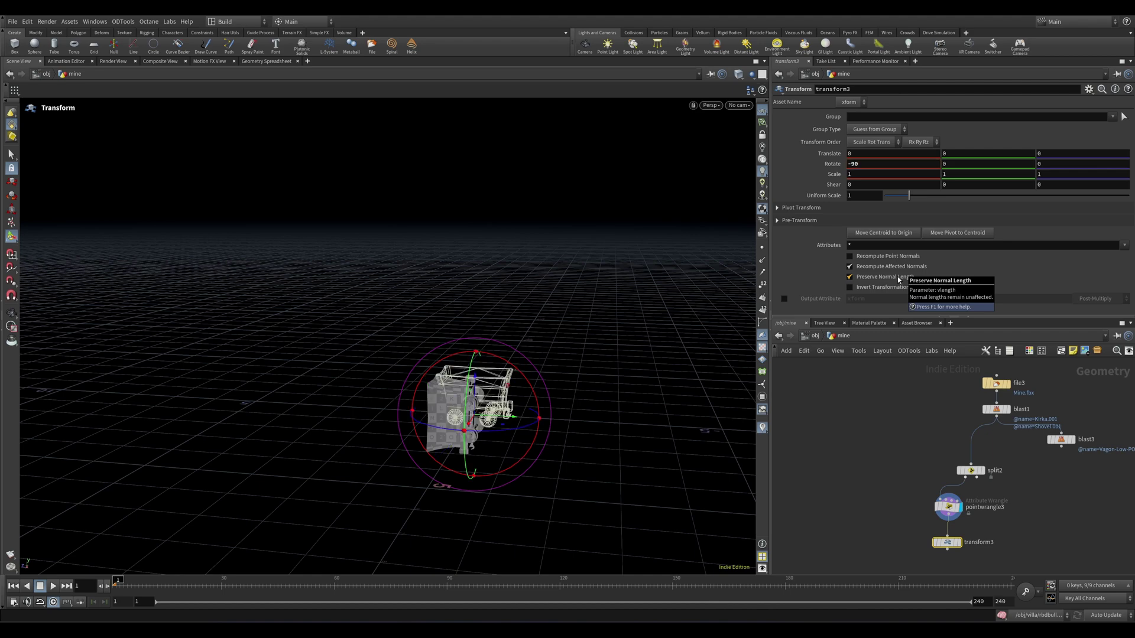
left_click(957, 542)
key("Escape")
left_click_drag(568, 367, 598, 473)
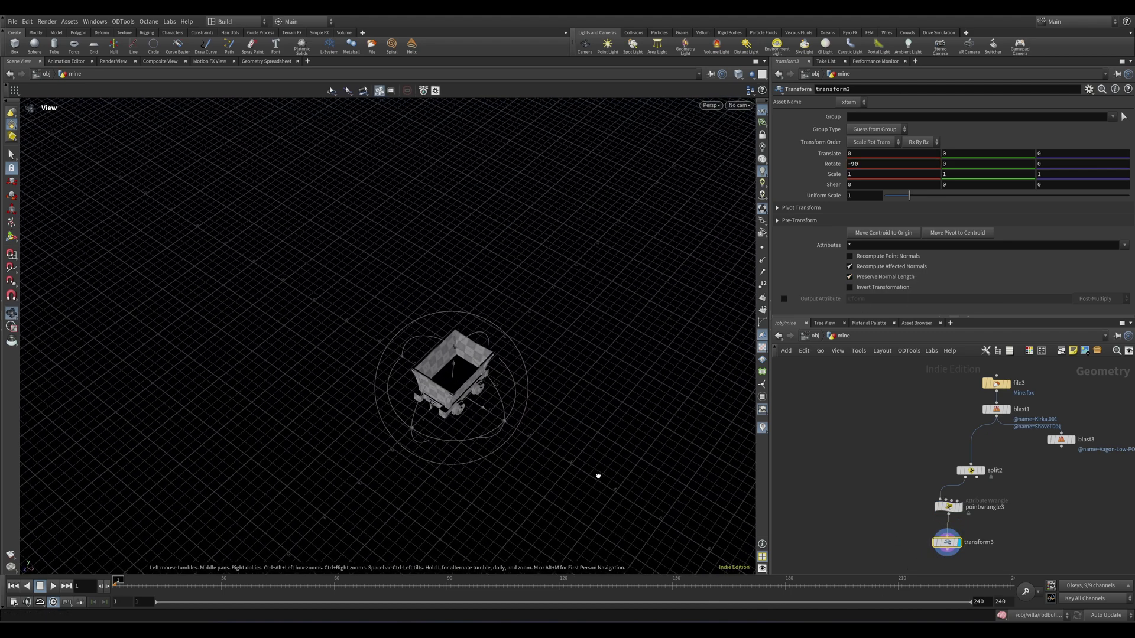
key("t")
key("Escape")
left_click_drag(358, 401, 627, 260)
scroll(504, 350, "up", 5)
- Store the matrix as an attribute in pointwrangle3 with the line 4@mat = m; below the maketransform line
left_click(948, 507)
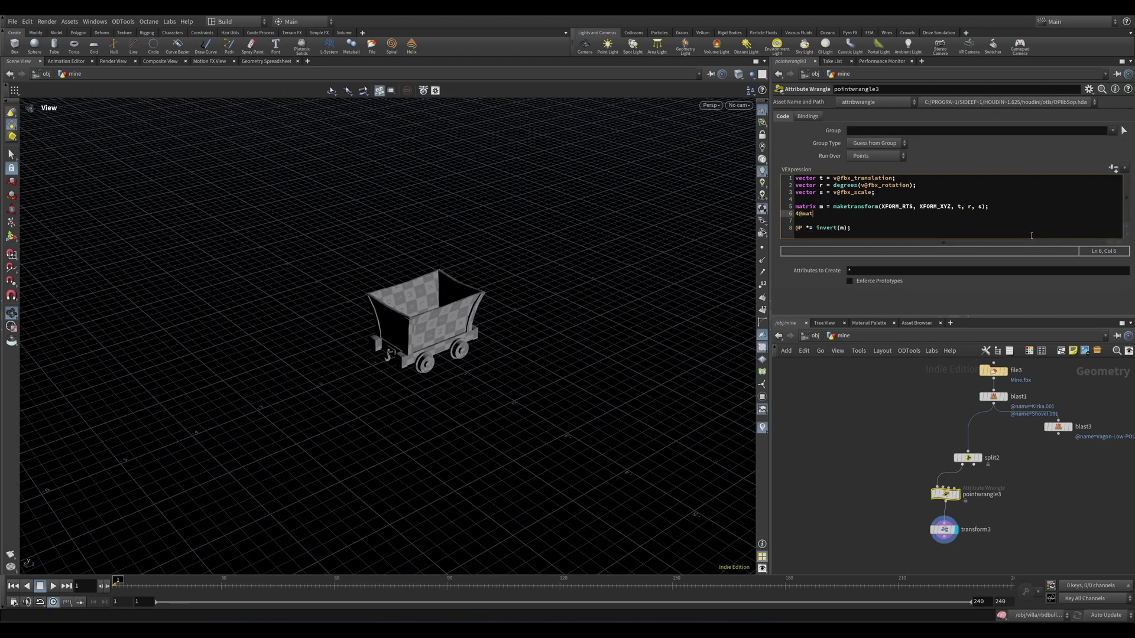
type("m;")
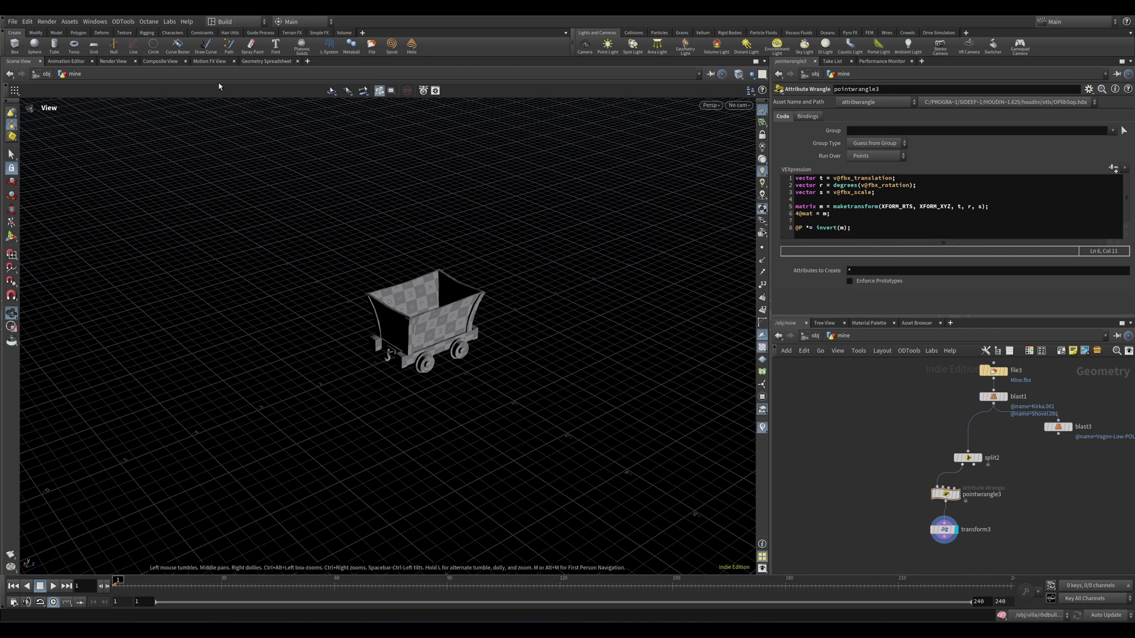
- Inspect the mat matrix values of pointwrangle3's points in the Geometry Spreadsheet
left_click(266, 61)
left_click(627, 127)
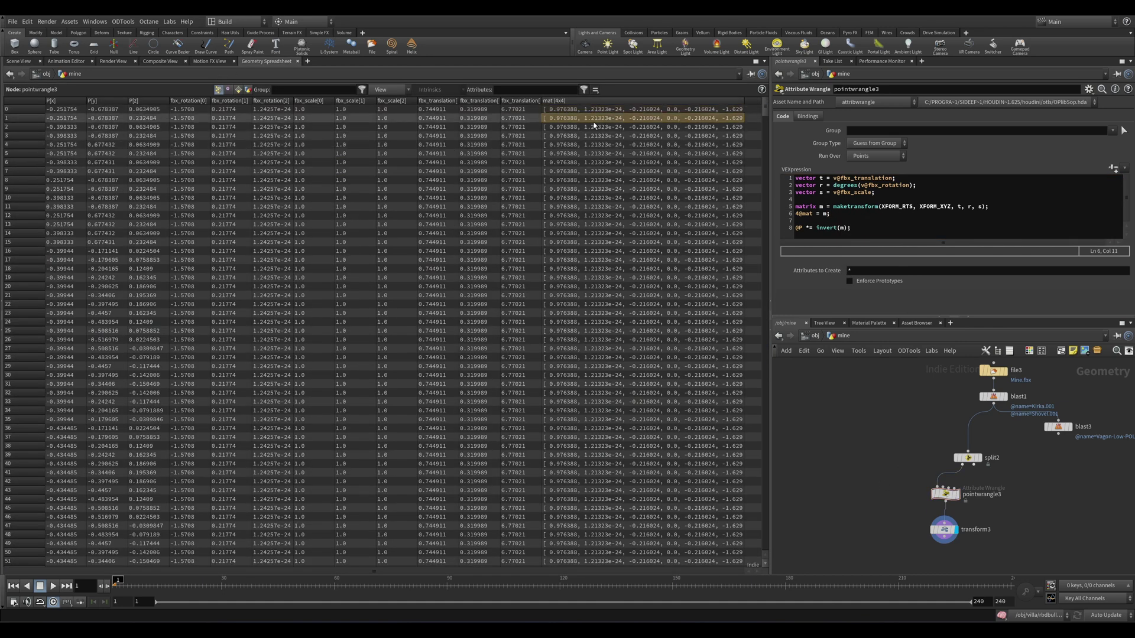
key("Down")
key("Down")
key("Down")
key("Down")
key("Down")
key("Down")
key("Down")
key("Down")
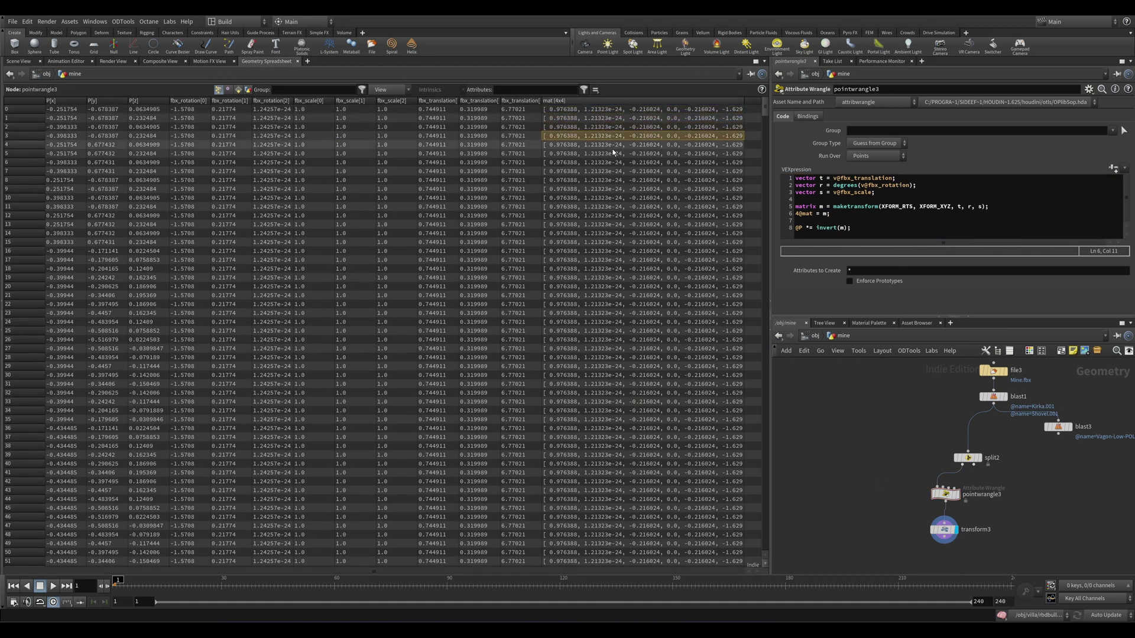
left_click_drag(601, 172, 604, 544)
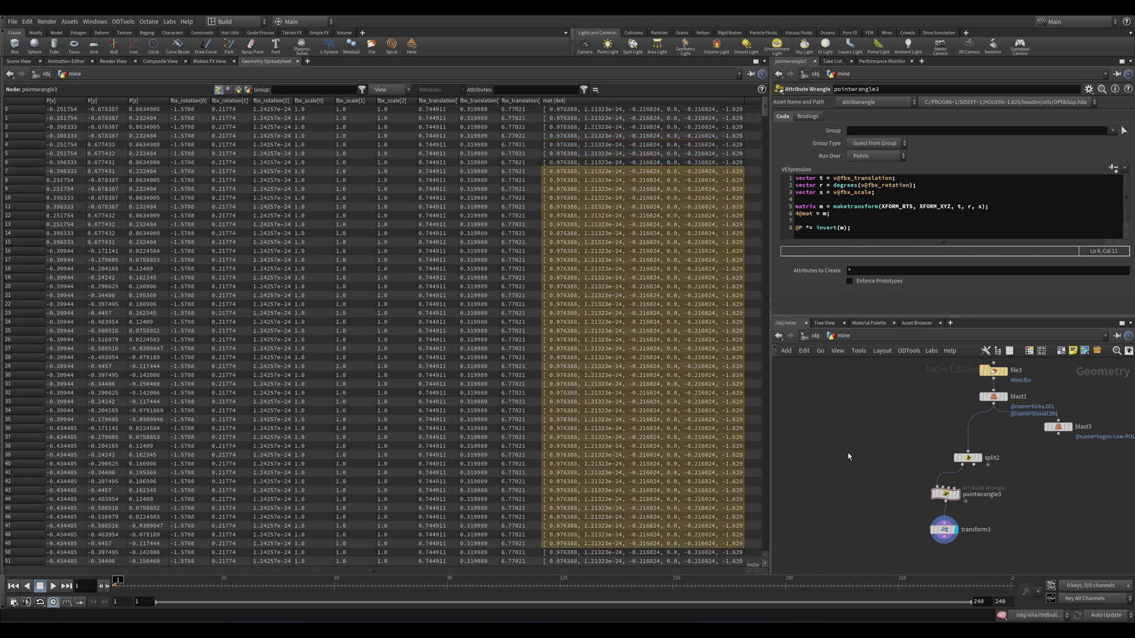
- Add an Attribute Promote node below transform3
middle_click_drag(856, 473, 888, 390)
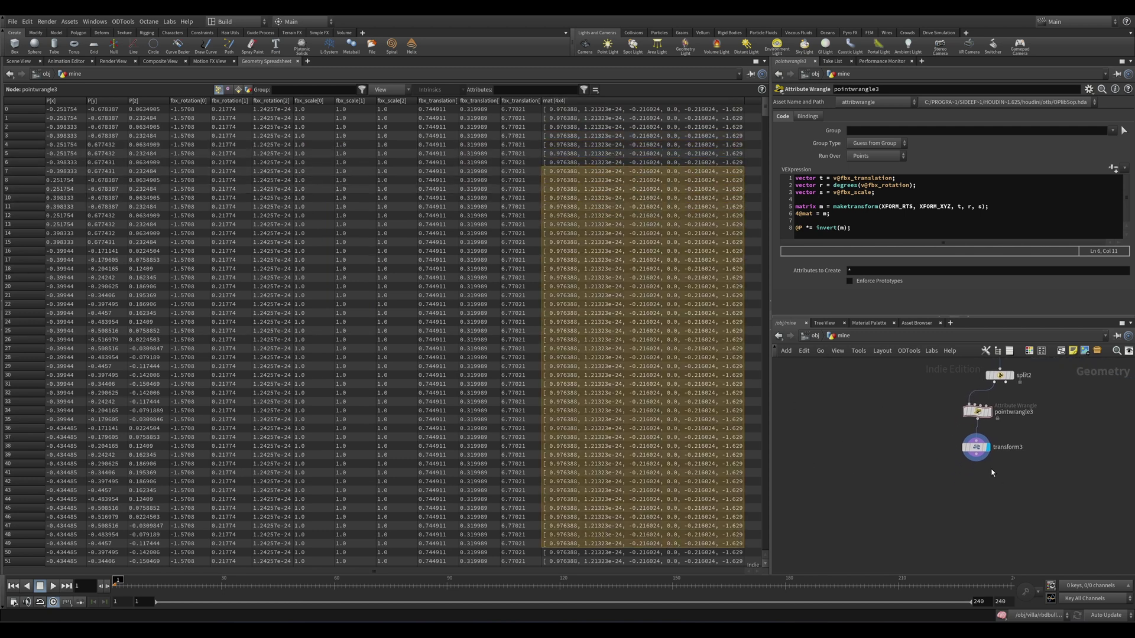
left_click(976, 461)
key("Tab")
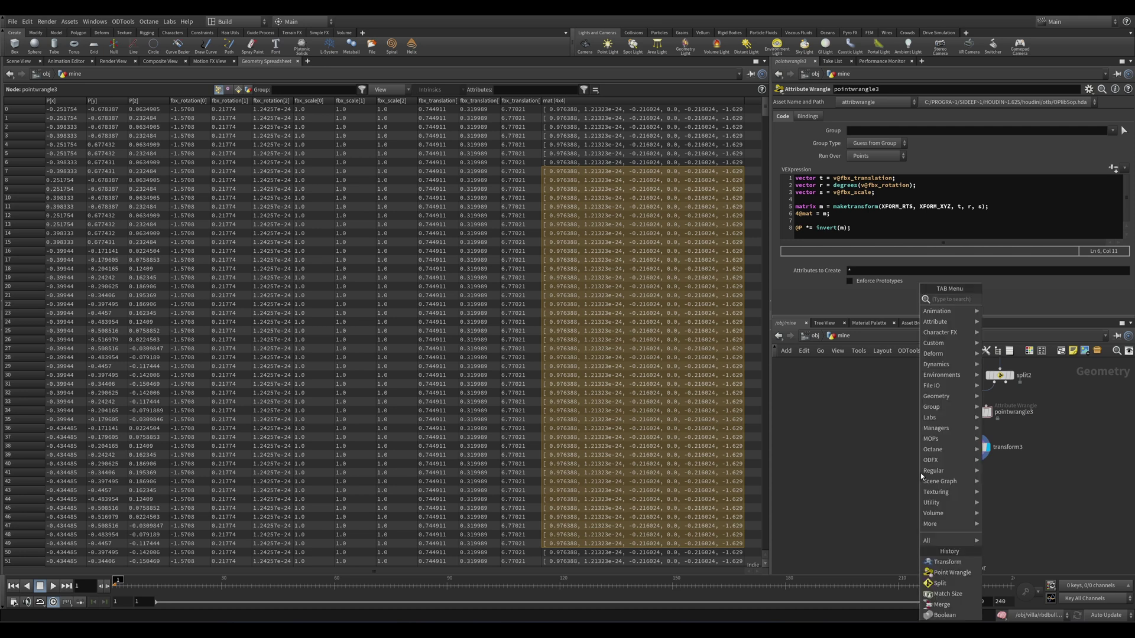
type("attp")
key("Down")
key("Return")
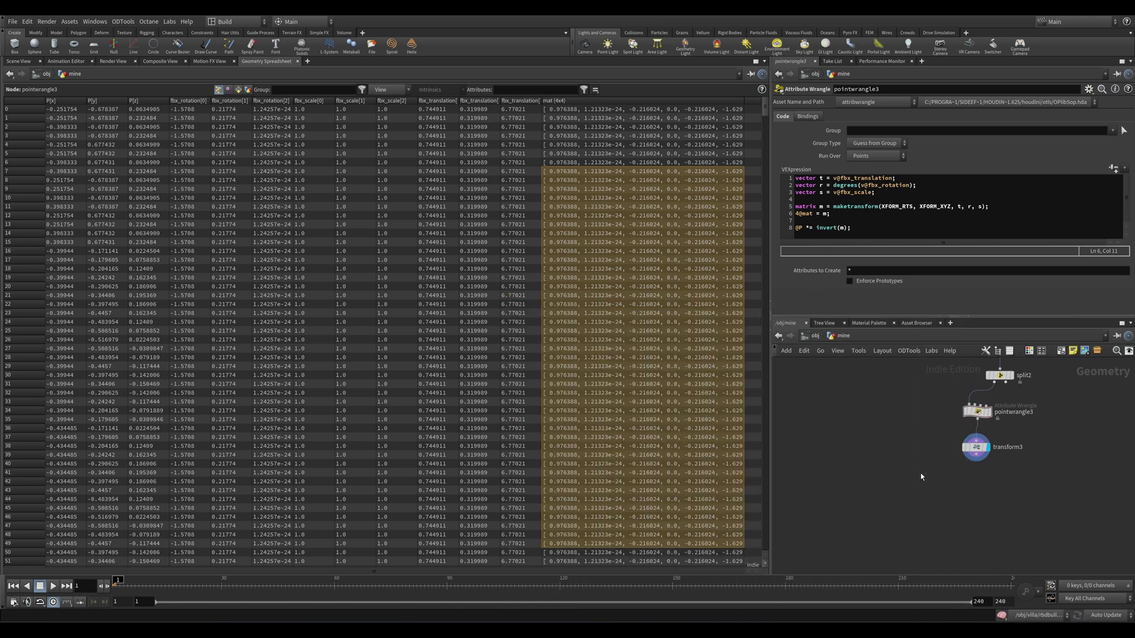
left_click(921, 473)
- Promote the mat attribute from Point to Detail in attribpromote2
left_click(866, 140)
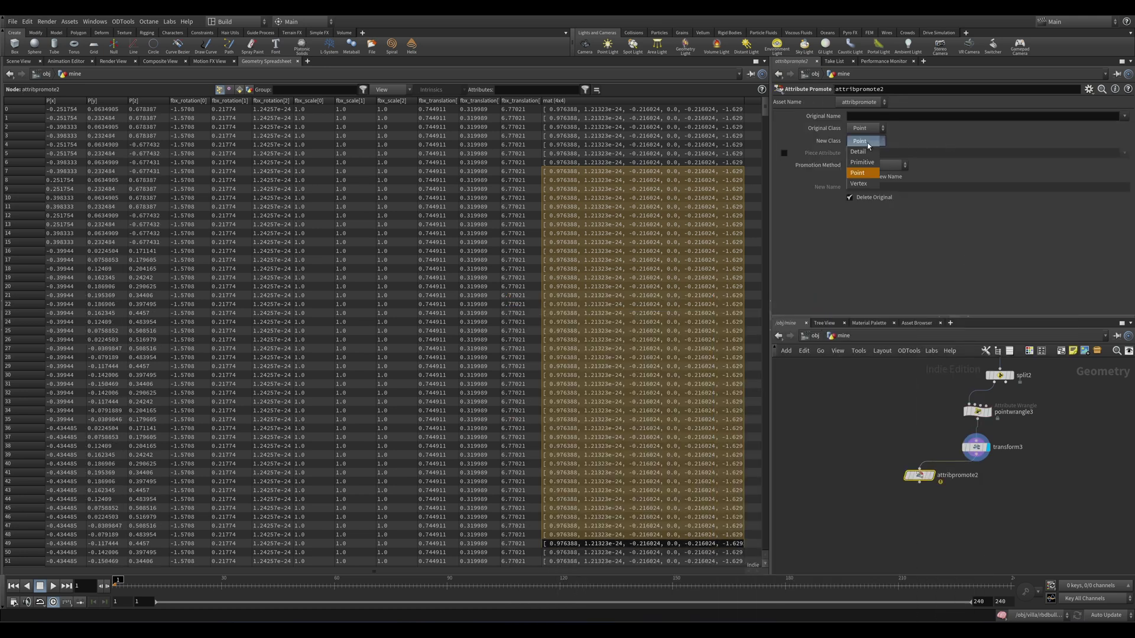
left_click(866, 145)
left_click(1125, 117)
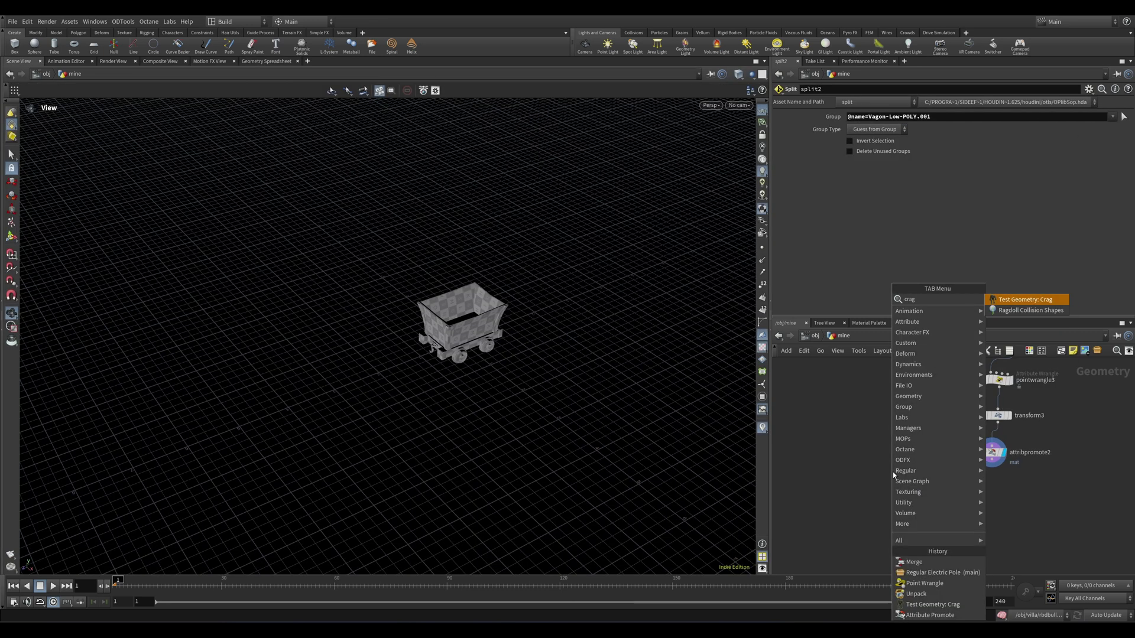
- Add a Test Geometry: Crag node with an Unpack node below it and display the unpacked character
key("Return")
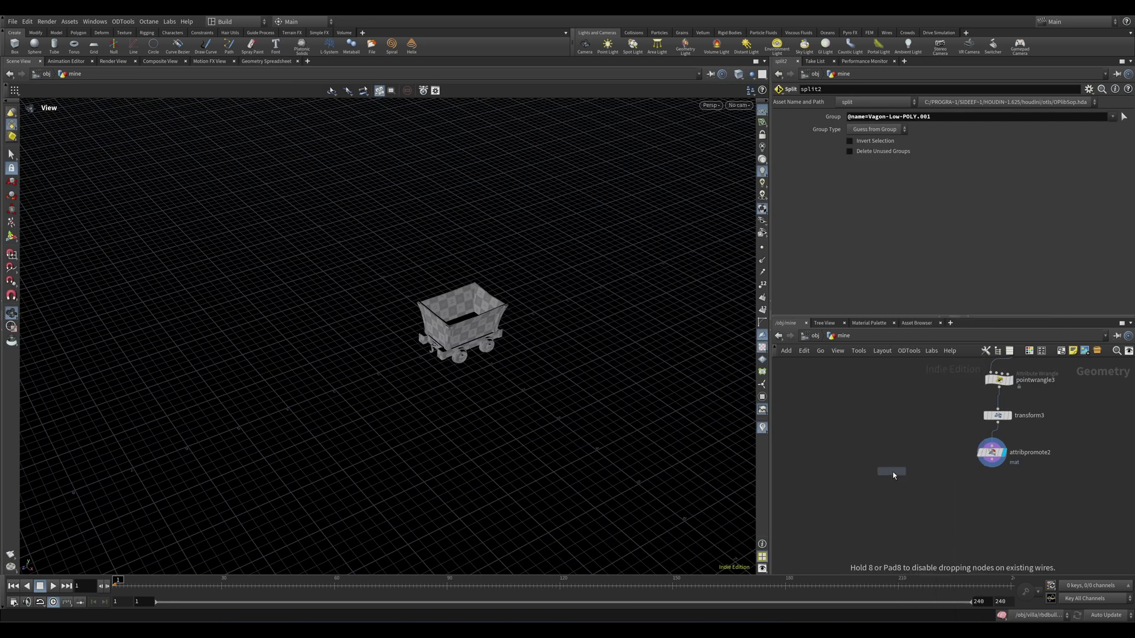
left_click(914, 453)
key("Tab")
type("unpack")
key("Return")
left_click(913, 483)
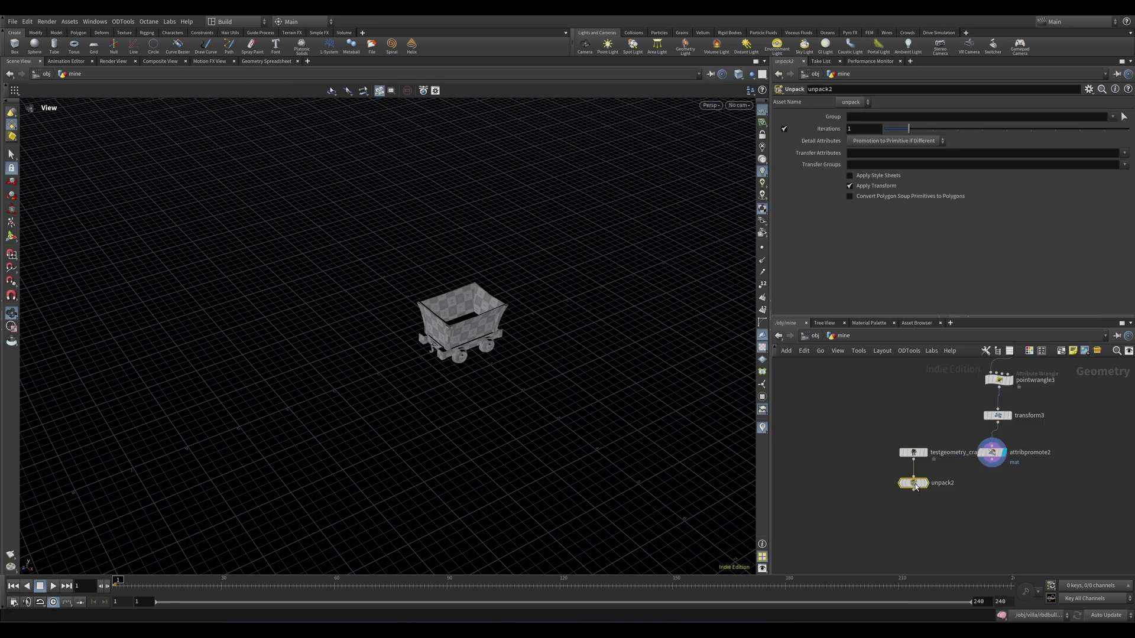
left_click(926, 483)
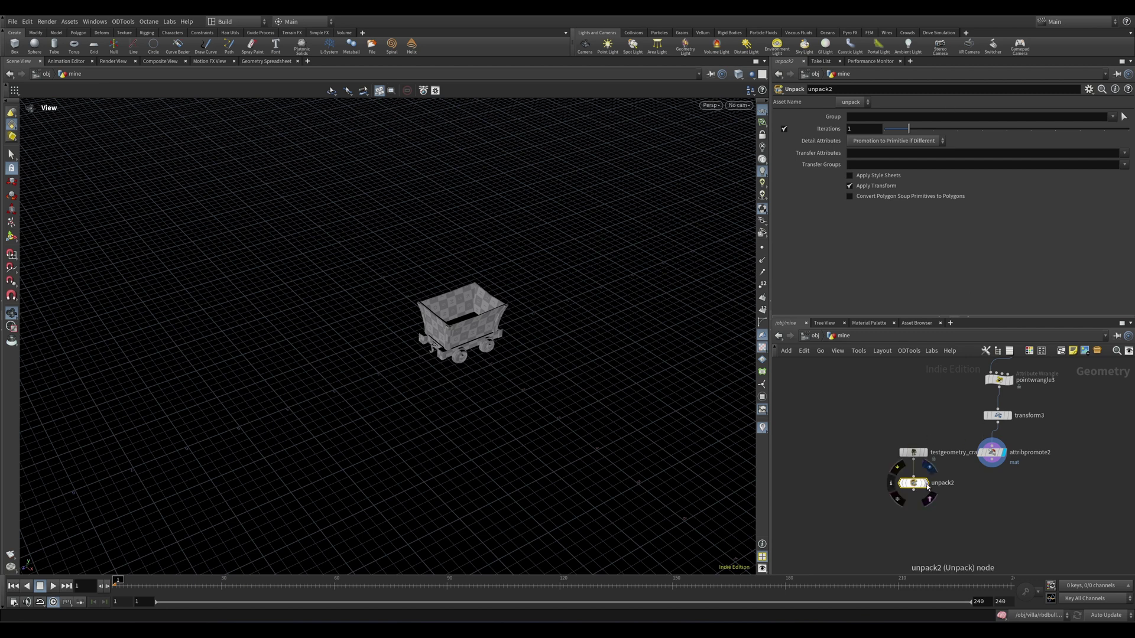
- Add a Point Wrangle below unpack2, feed attribpromote2 into its second input and display the wrangle
key("Tab")
type("wrangle")
key("Return")
left_click(903, 475)
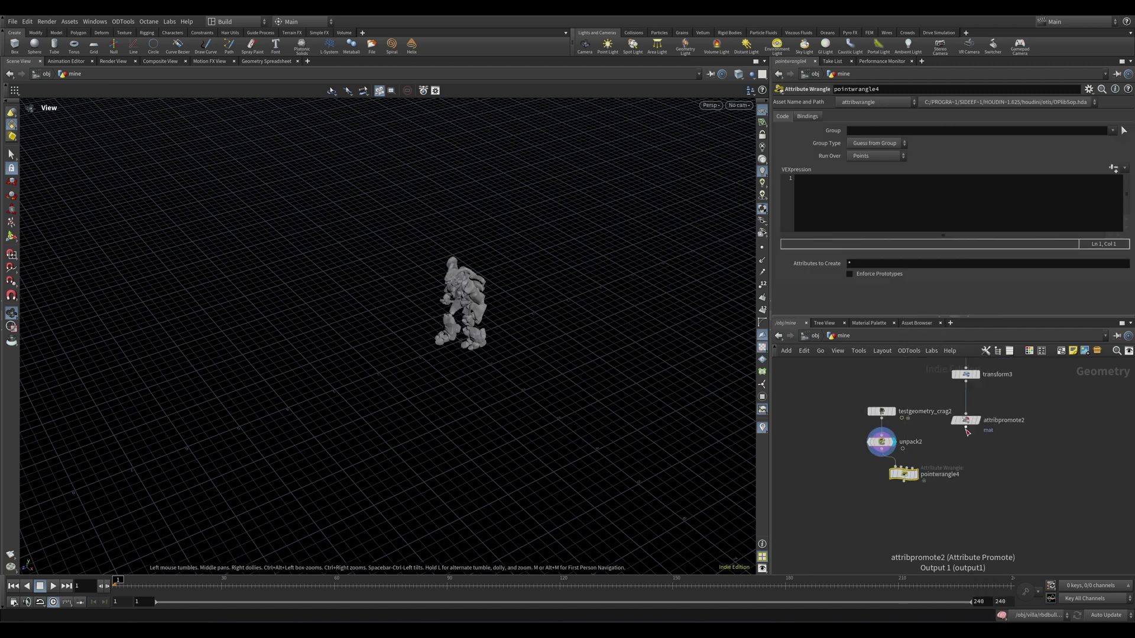
left_click_drag(966, 427, 929, 502)
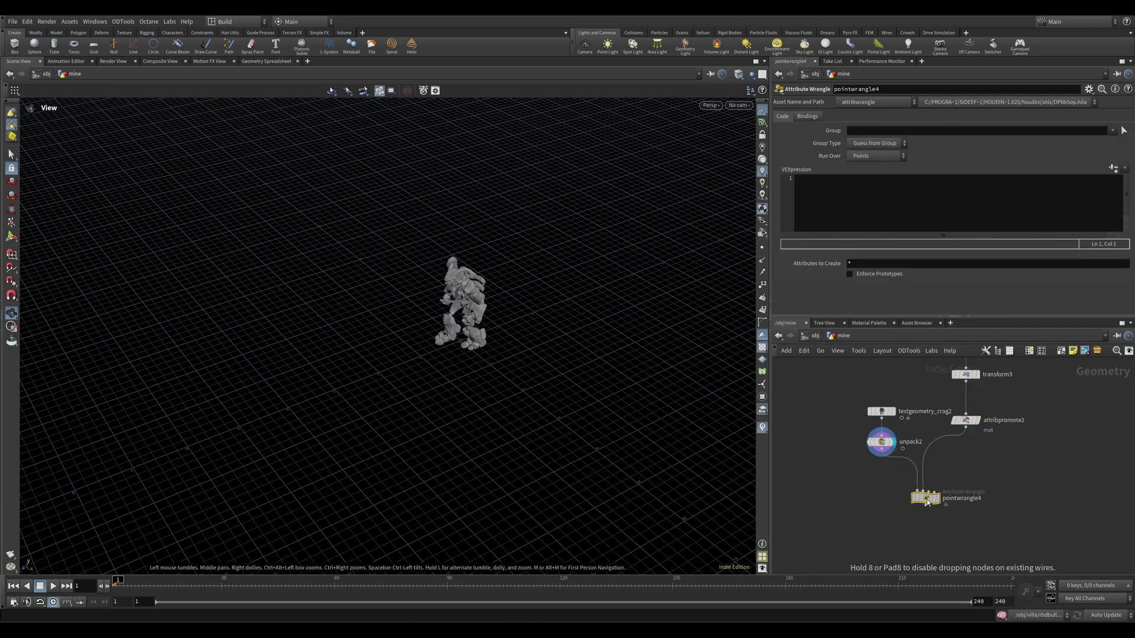
left_click(940, 498)
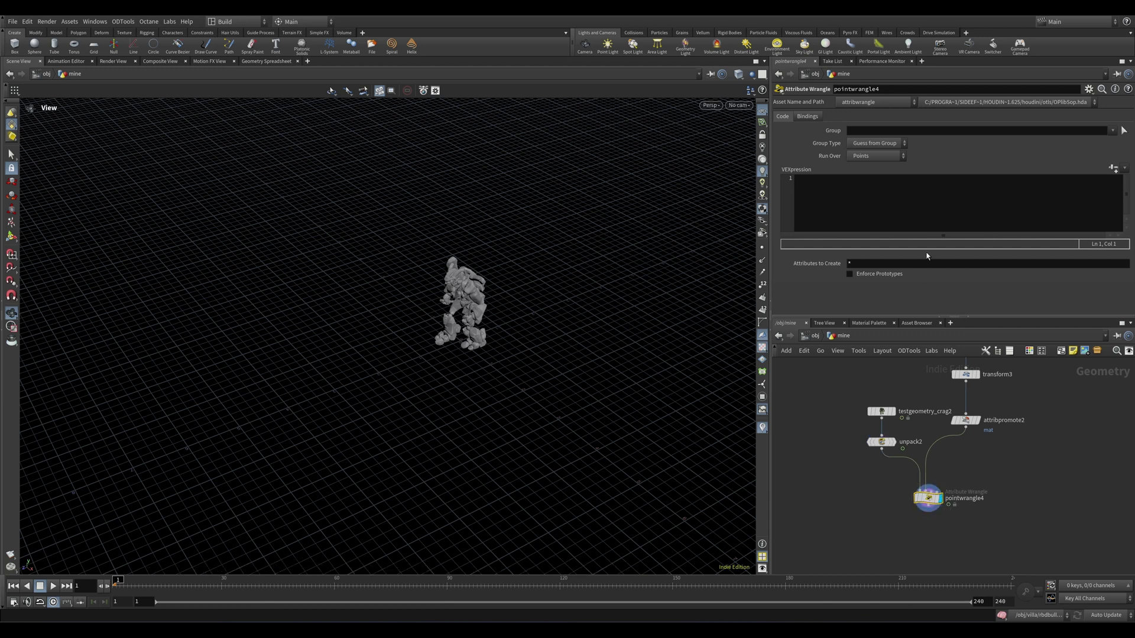
- Write matrix m = detail(1, "mat", 0); and @P *= m; in pointwrangle4's VEXpression
left_click(915, 222)
type("matrix")
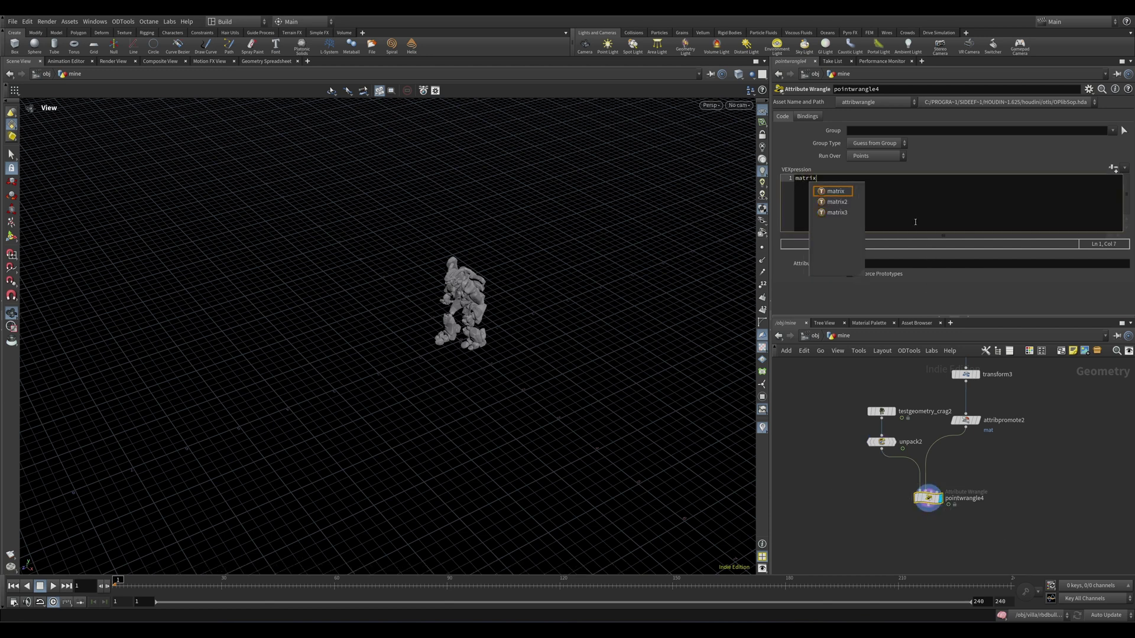
type(" m = d")
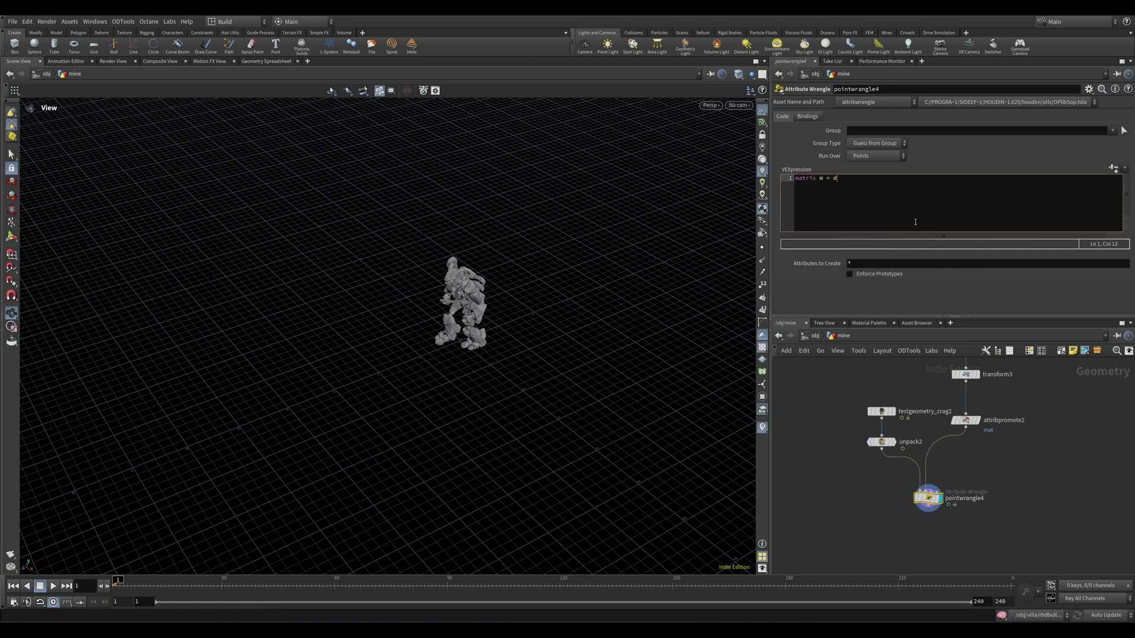
type("etail()")
type("1, \"mat\", 0);")
key("Return")
key("Return")
type("@P *= m;")
left_click_drag(230, 440, 426, 369)
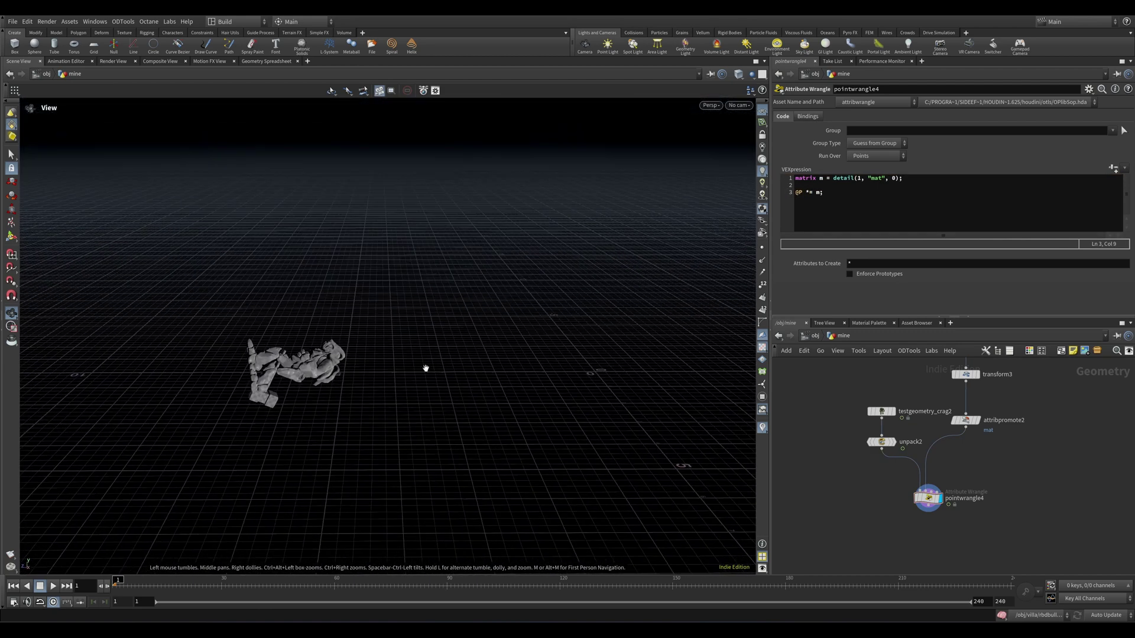
- Insert a copy of transform3 between unpack2 and pointwrangle4 and set its X rotation to 90
middle_click_drag(1022, 455, 1020, 495)
left_click(963, 413)
key("ctrl+c")
key("ctrl+v")
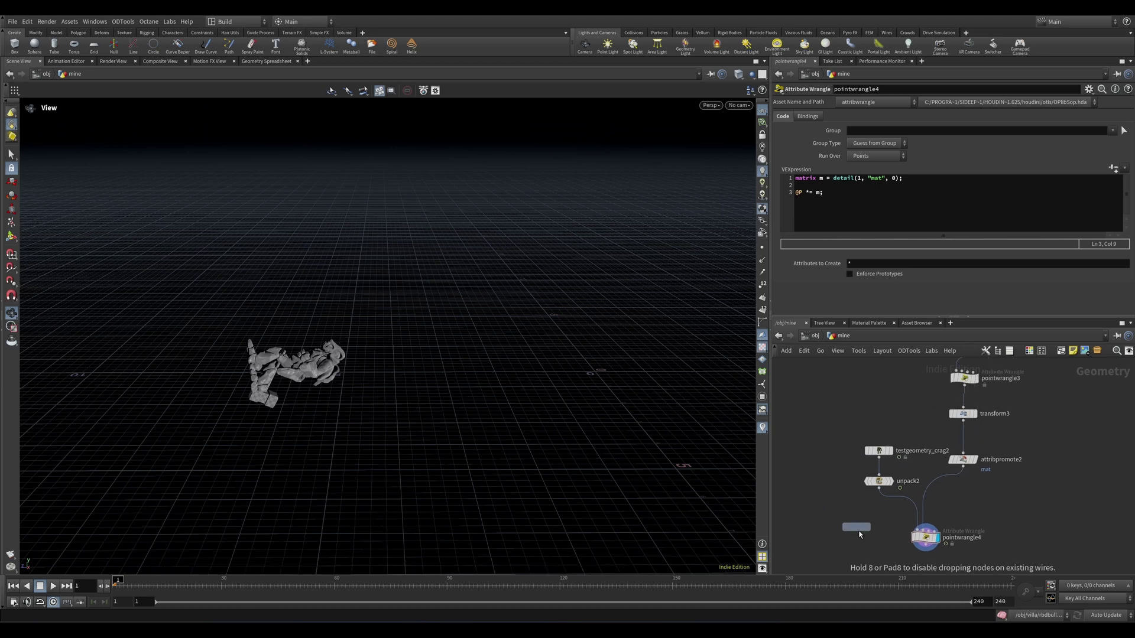
left_click(860, 526)
left_click_drag(860, 526, 885, 521)
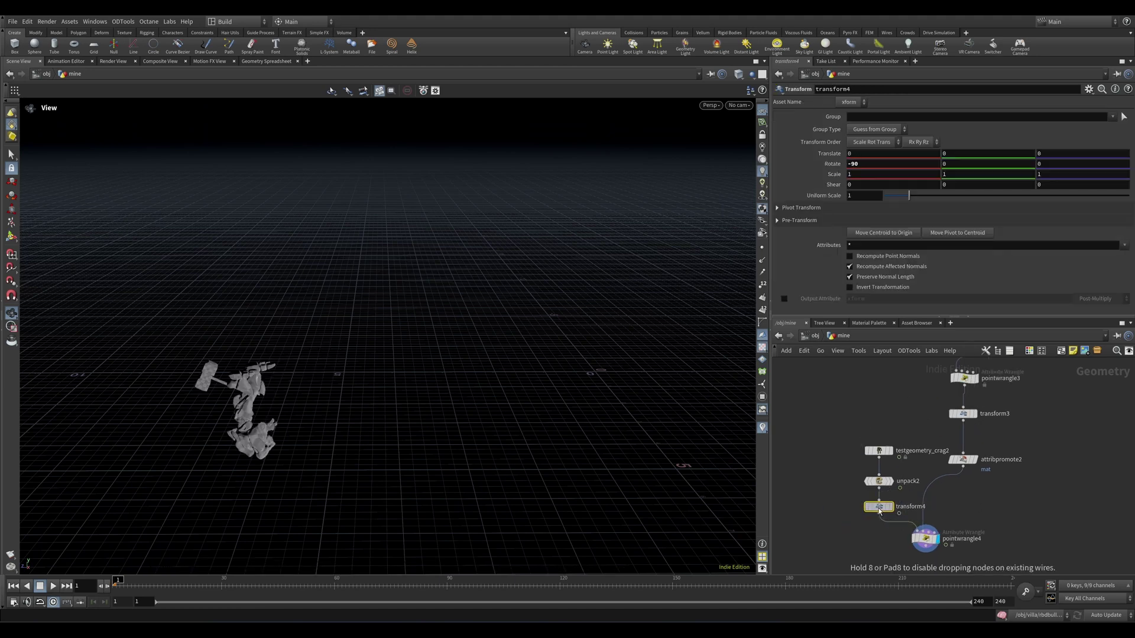
left_click(852, 165)
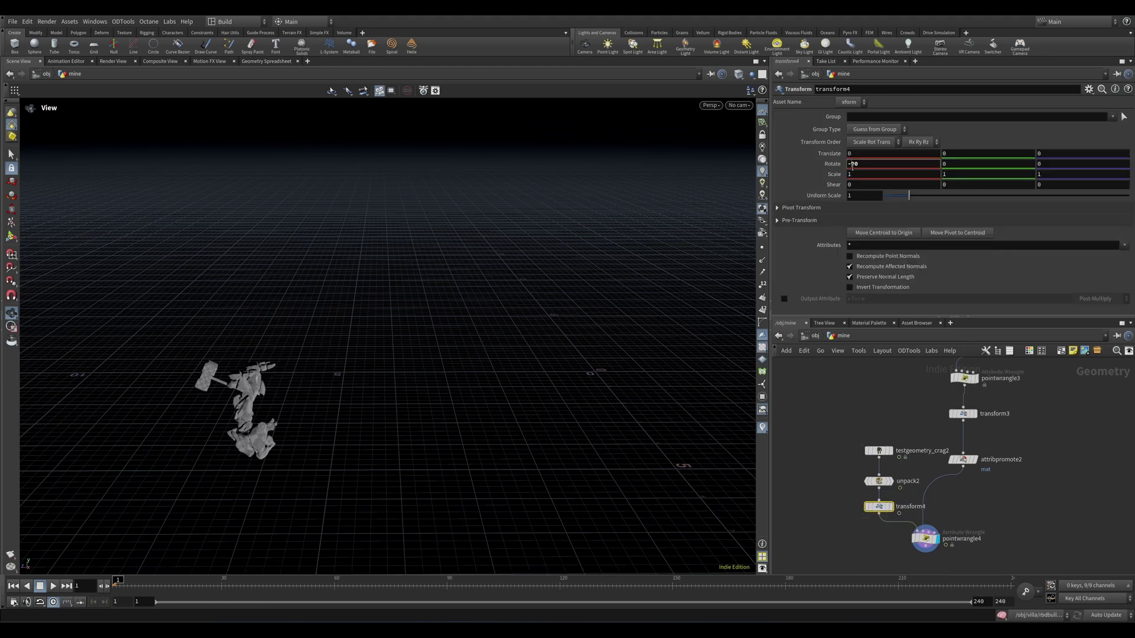
key("Return")
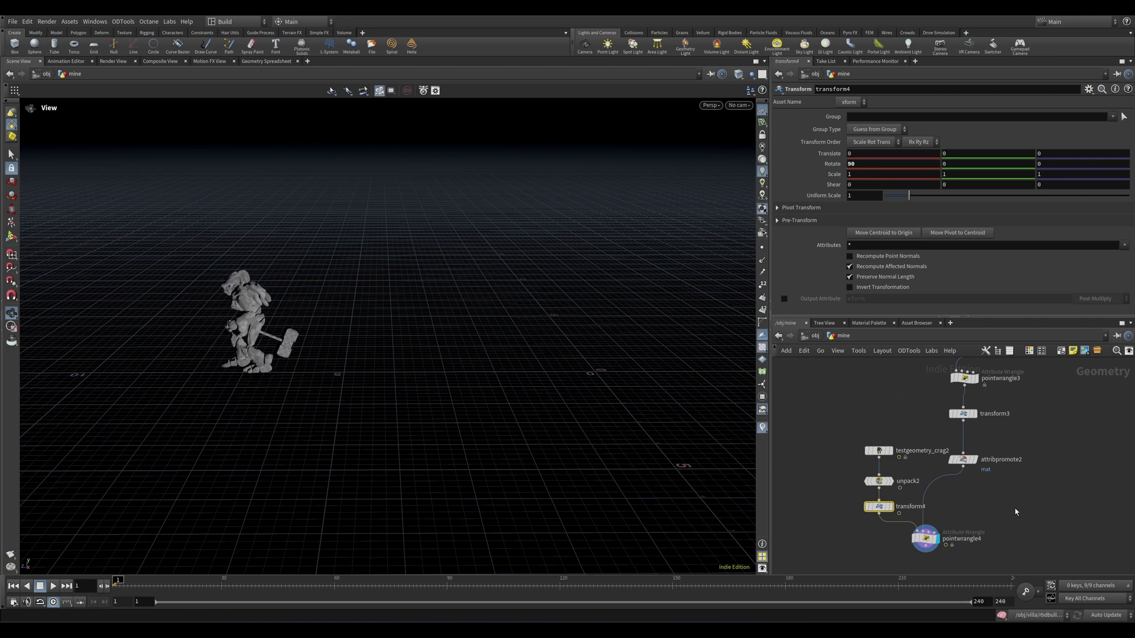
- Merge pointwrangle4 with the split2 output and display the merged result
scroll(1013, 488, "down", 5)
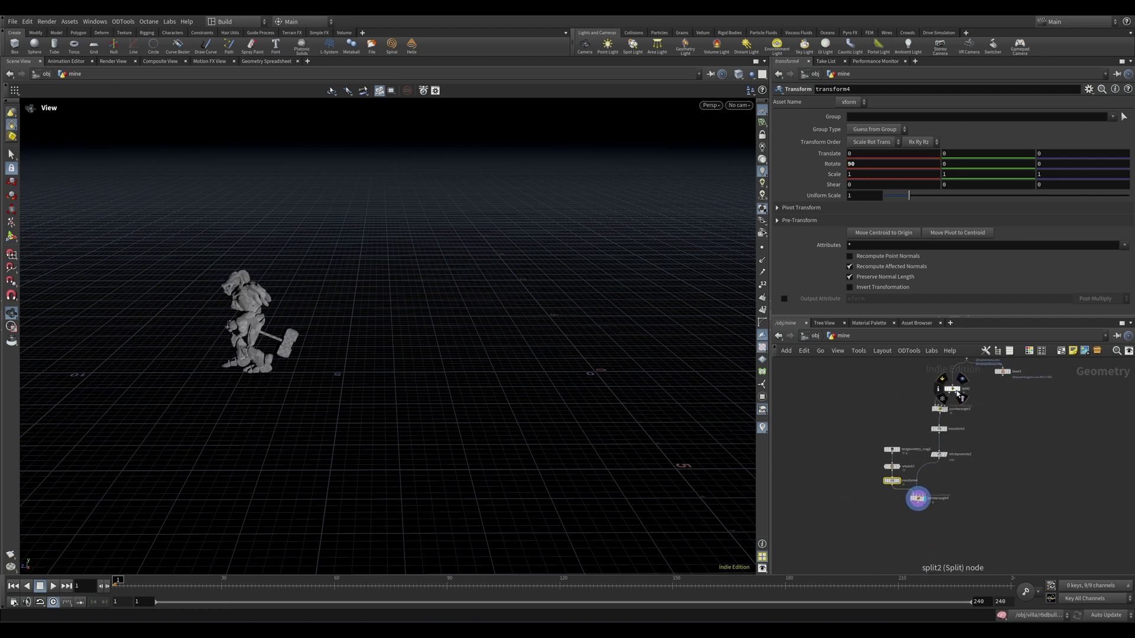
left_click_drag(952, 393, 956, 521)
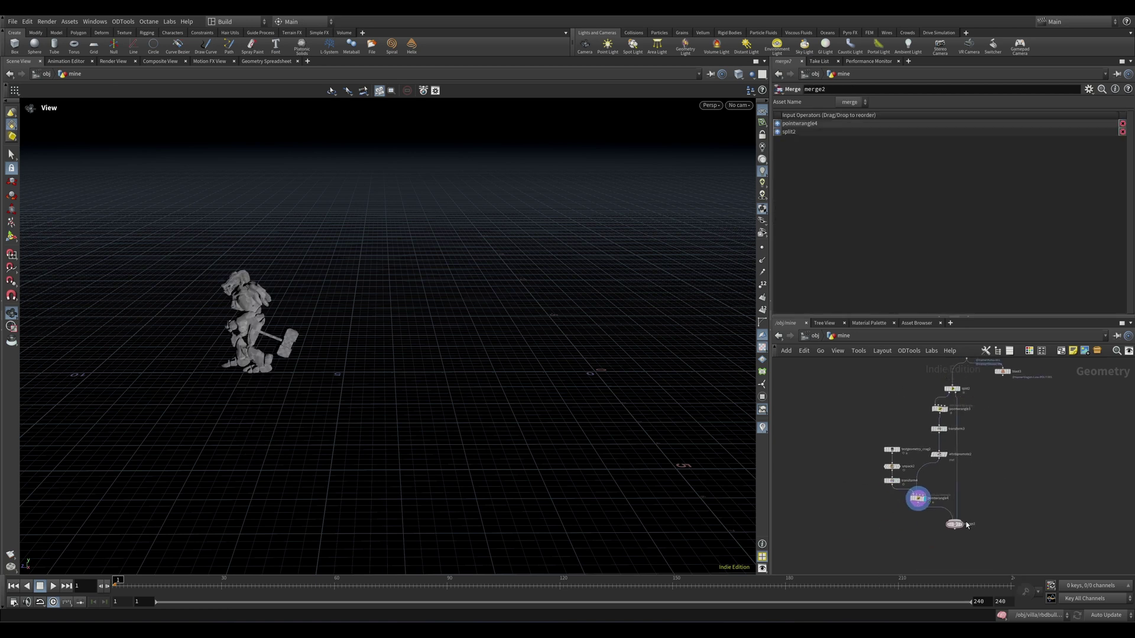
left_click(963, 525)
left_click_drag(697, 414, 526, 396)
middle_click_drag(1052, 472, 1041, 483)
- Compare the split2 output with the merge2 result and inspect the crag character in the mine scene
left_click(961, 403)
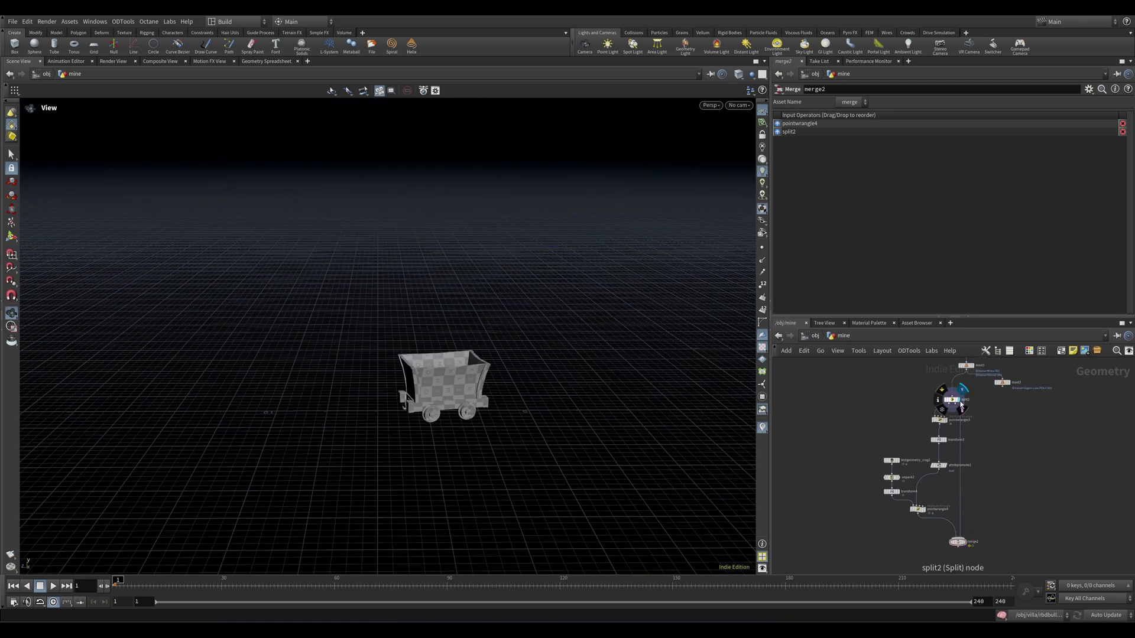
left_click(966, 544)
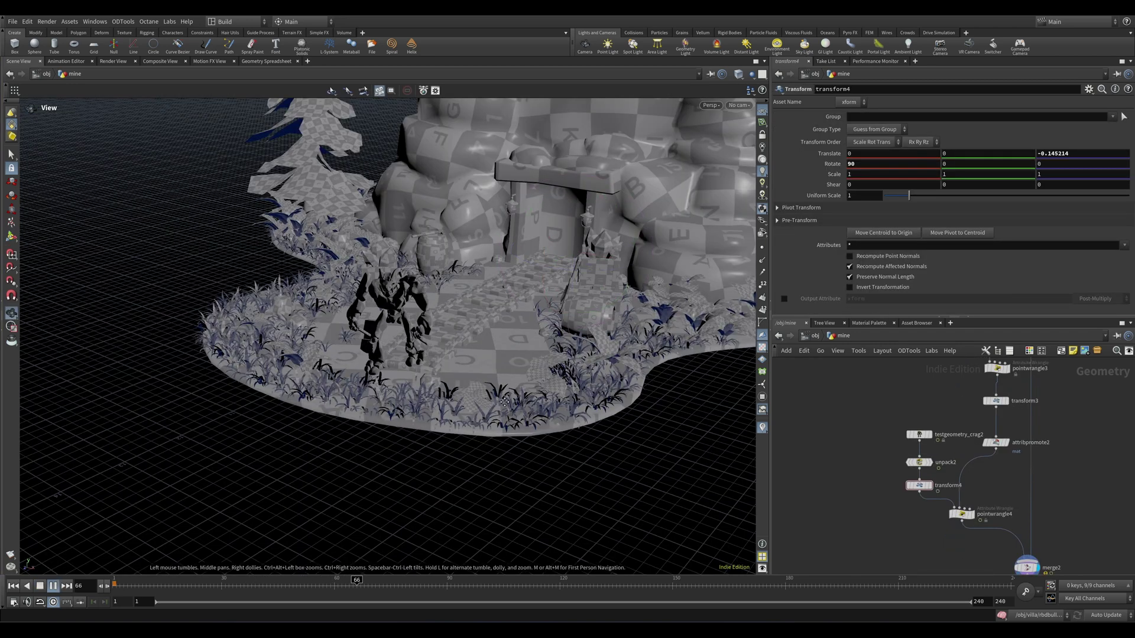
middle_click_drag(638, 457, 372, 376)
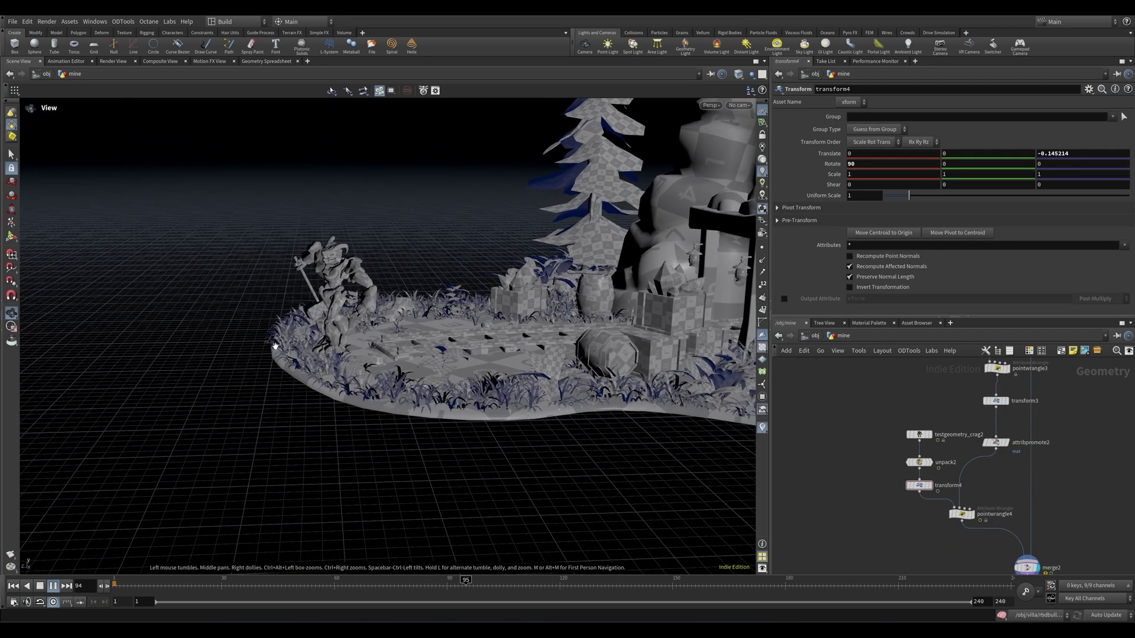